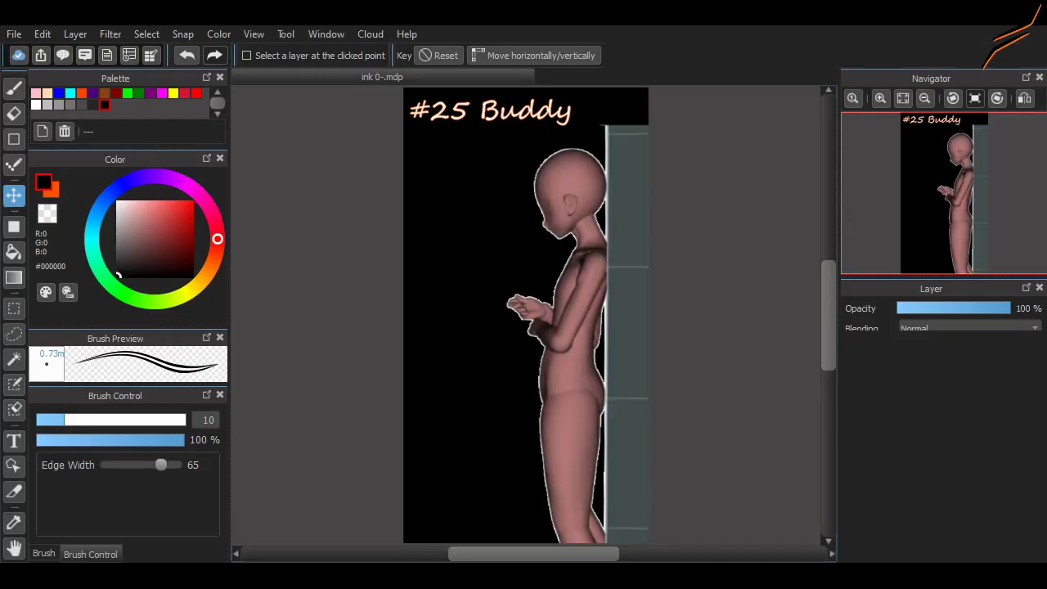
- Select the Pen (Sharp) - 21 brush and sketch in green the book-like object held in the figure's hand, undoing stray strokes
key("b")
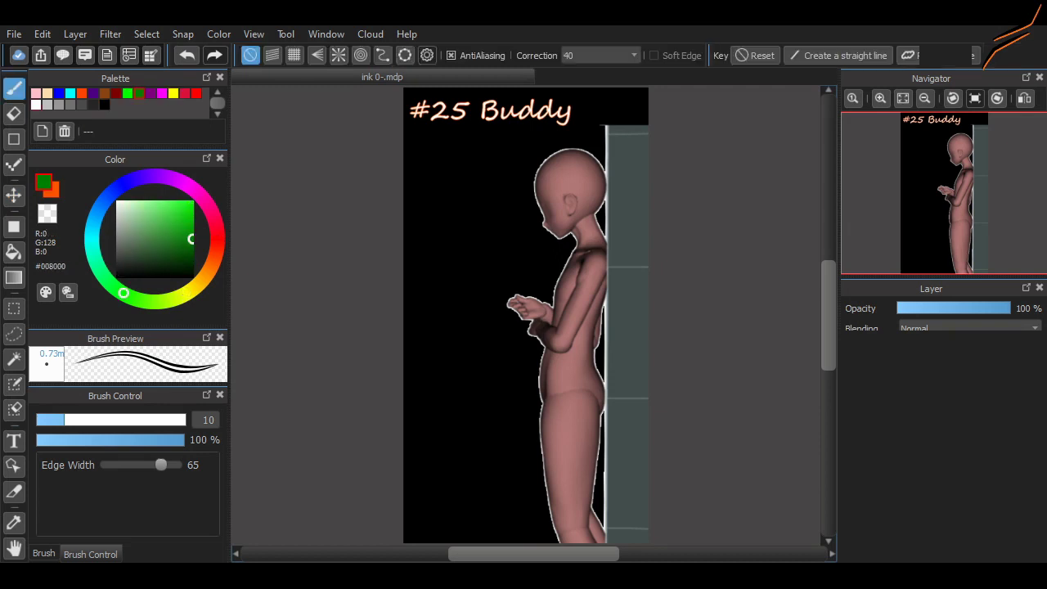
left_click(102, 430)
scroll(572, 254, "up", 5)
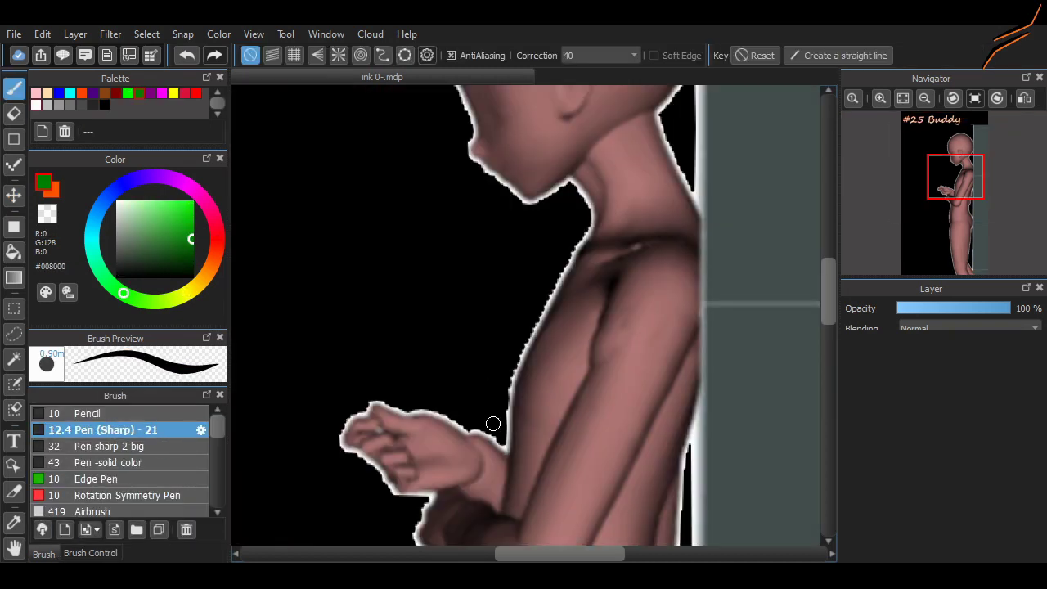
scroll(751, 316, "down", 3)
mouse_move(374, 306)
left_mouse_down()
mouse_move(398, 322)
mouse_move(383, 316)
mouse_move(429, 374)
mouse_move(379, 293)
mouse_move(353, 309)
left_mouse_up()
key("ctrl+z")
key("ctrl+z")
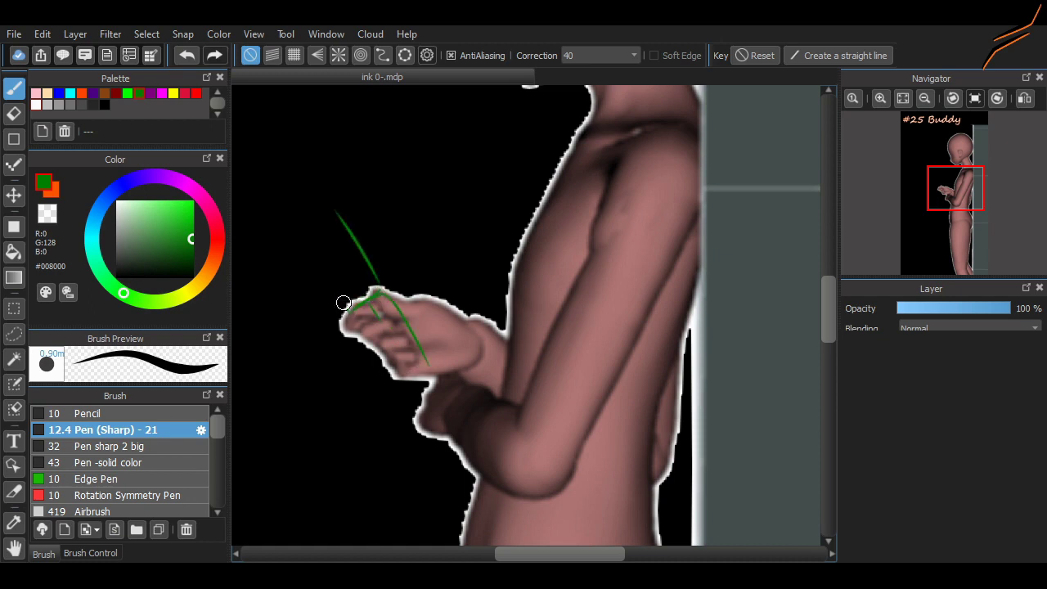
key("ctrl+z")
left_click_drag(495, 268, 564, 317)
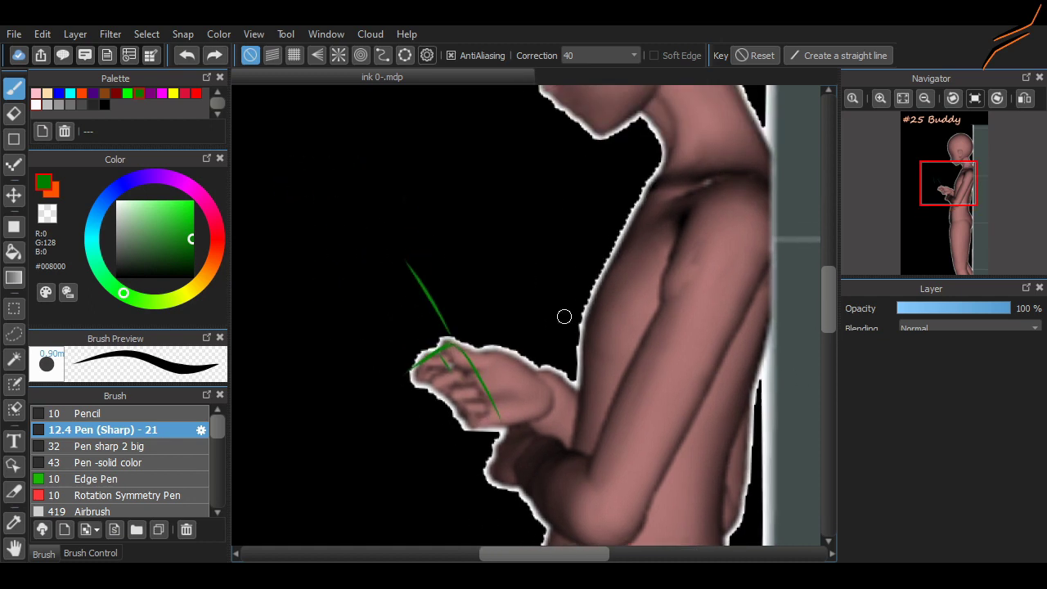
left_click_drag(405, 366, 304, 215)
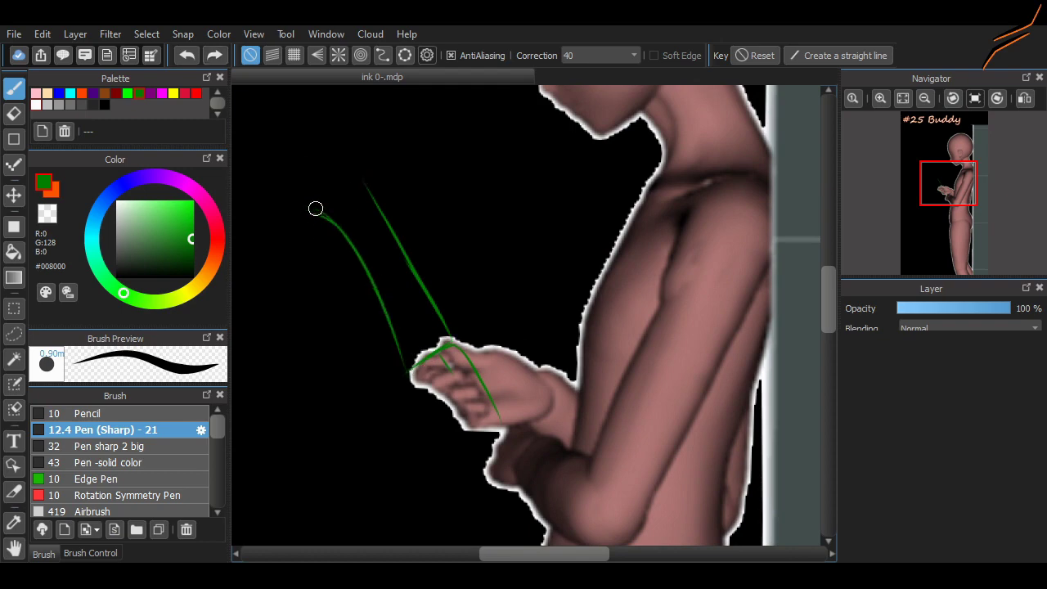
- Sketch a green hairline curve around the side of the face and the outer hair outline over the top of the head
scroll(812, 295, "up", 3)
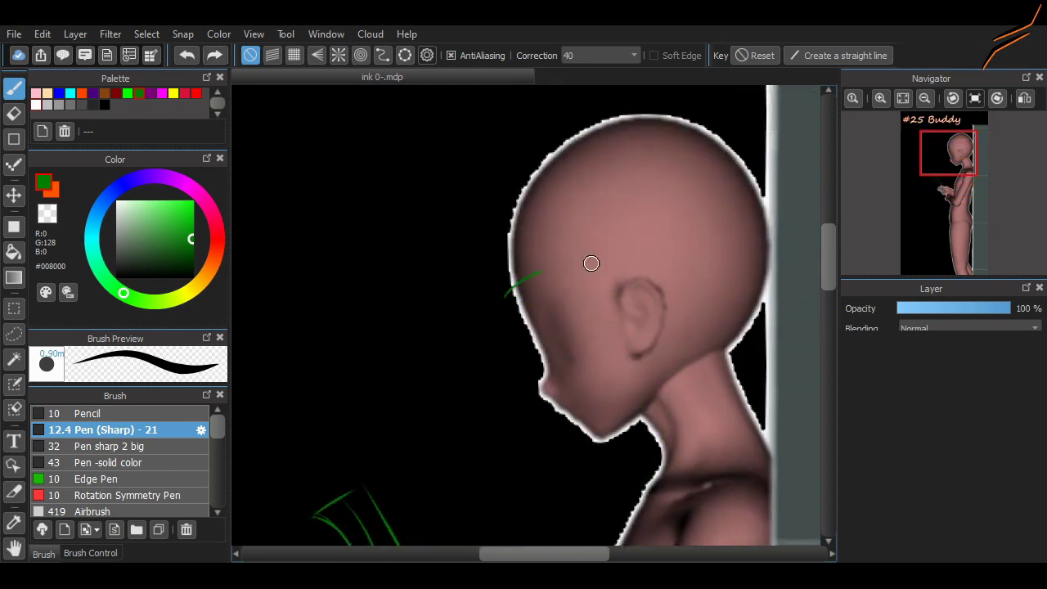
left_click_drag(514, 284, 631, 458)
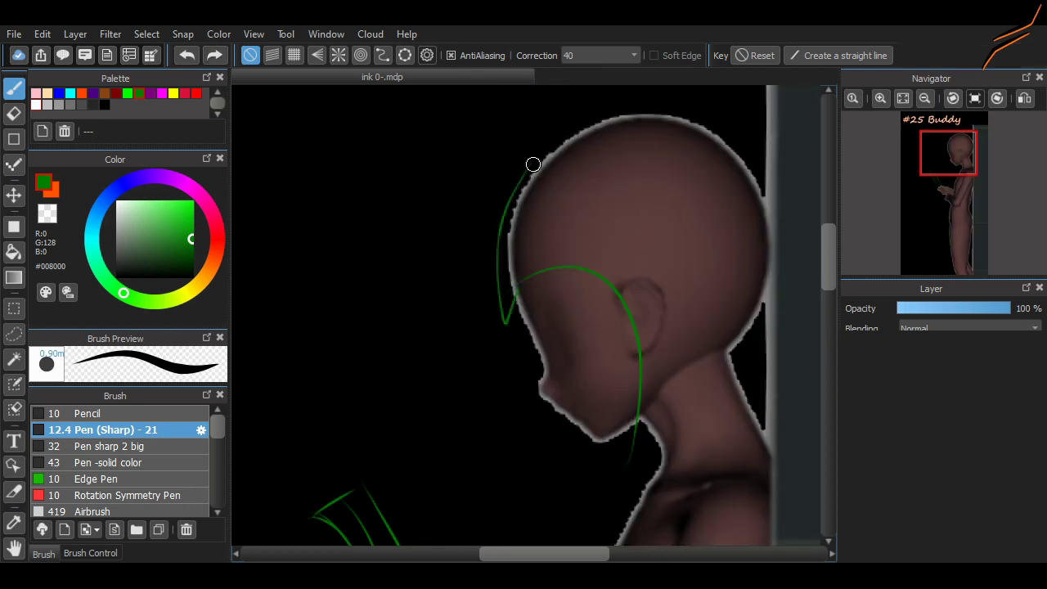
mouse_move(533, 164)
left_mouse_down()
mouse_move(690, 98)
mouse_move(723, 103)
left_mouse_up()
left_click_drag(576, 533, 442, 585)
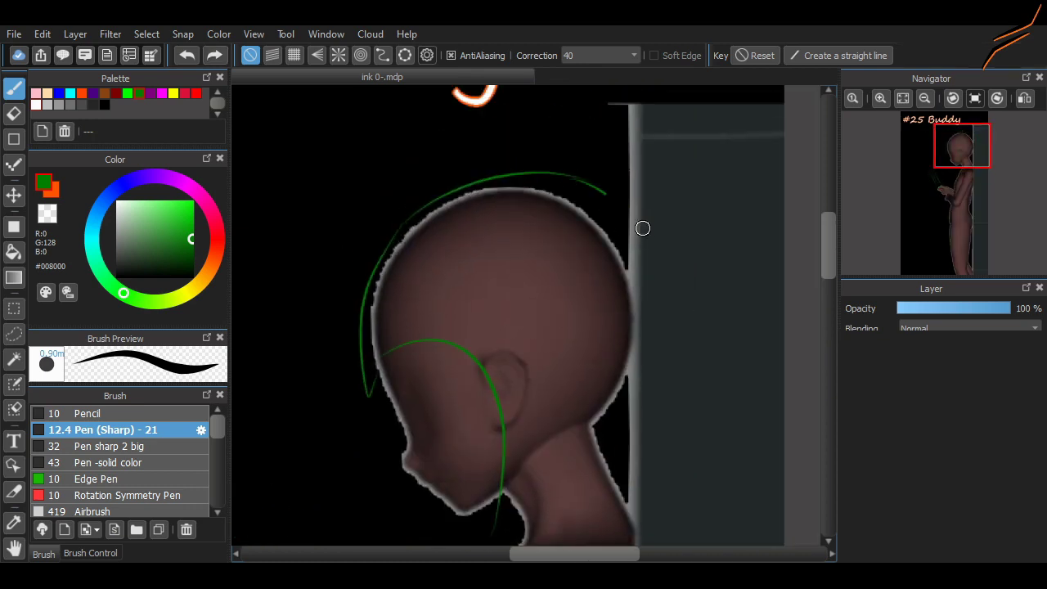
- Undo the hair strokes running past the ear and sketch a single green hair line from the crown down toward the ear
scroll(526, 271, "down", 2)
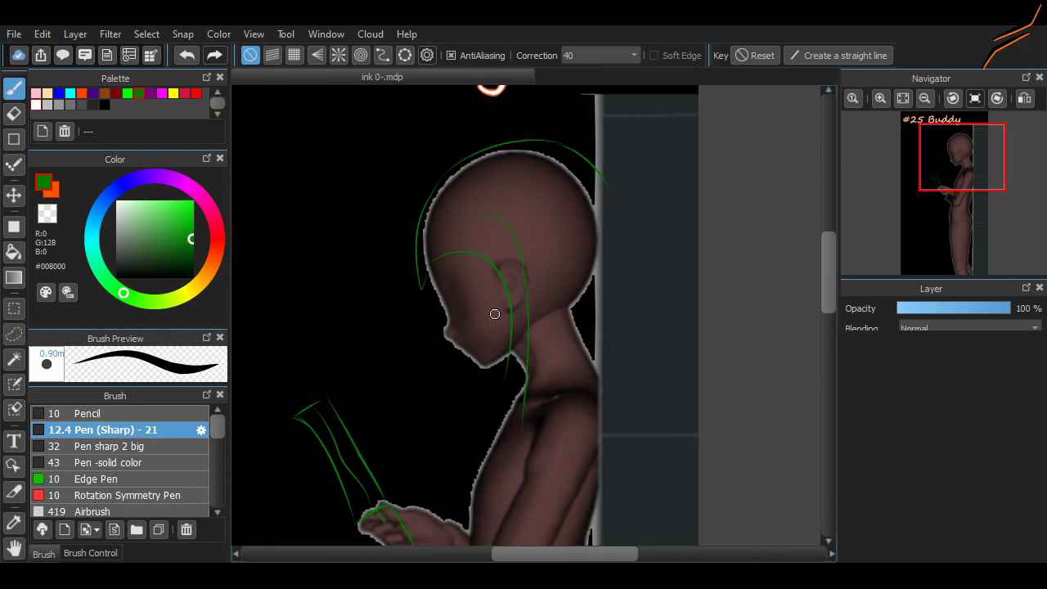
key("ctrl+z")
key("ctrl+z")
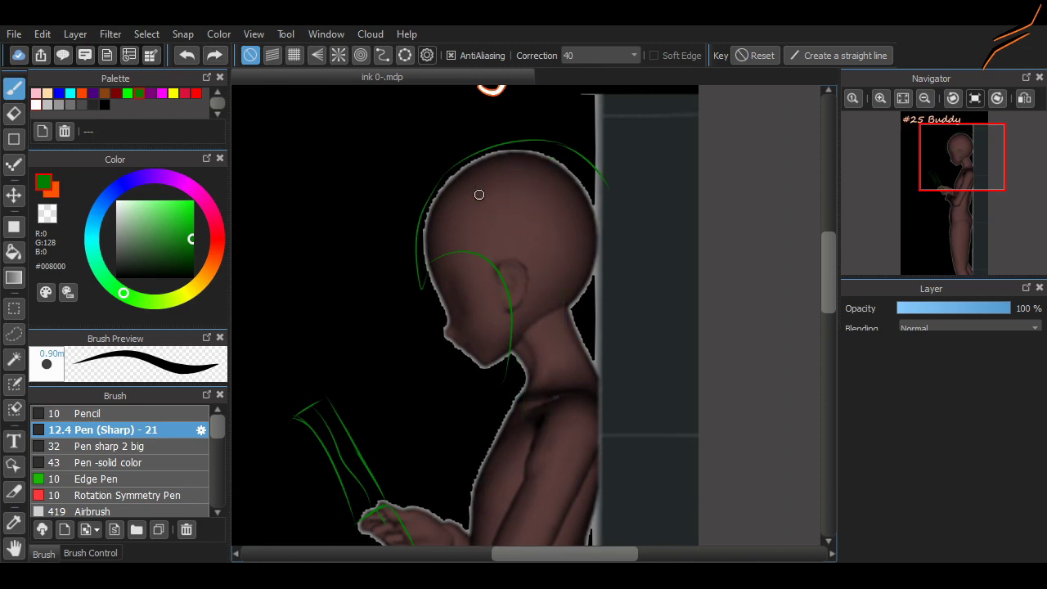
left_click_drag(527, 141, 570, 248)
- Sketch the mouth line and the eye with its iris in green on the figure's face
scroll(817, 330, "up", 2)
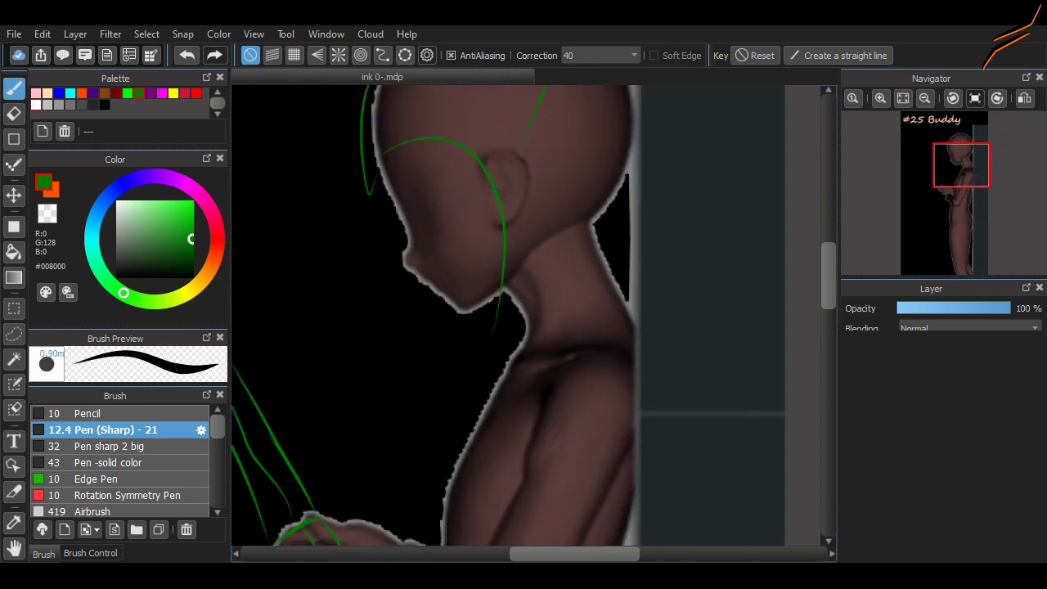
scroll(763, 99, "up", 1)
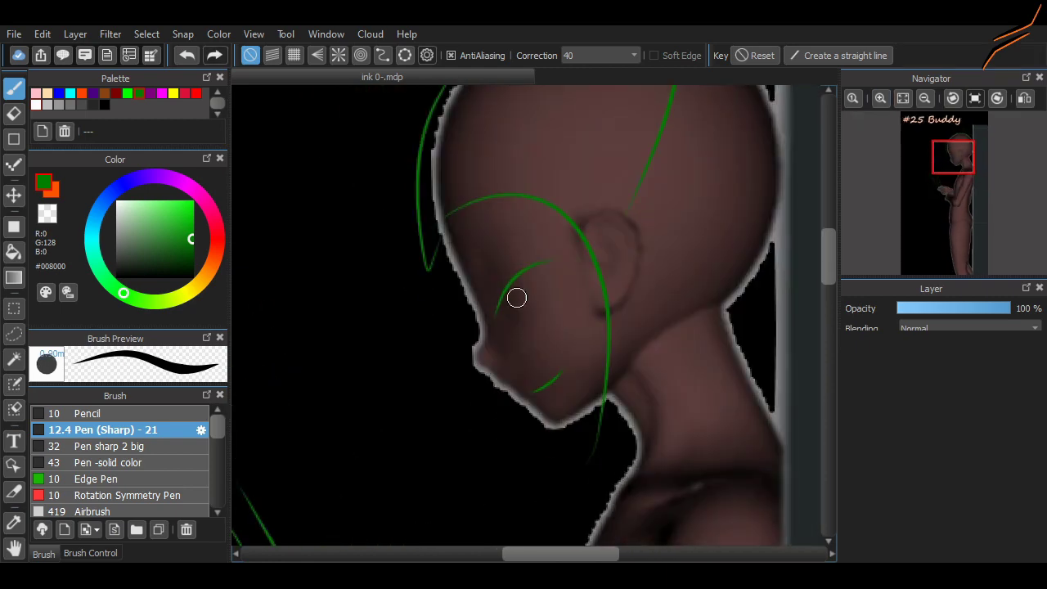
left_click_drag(556, 288, 512, 308)
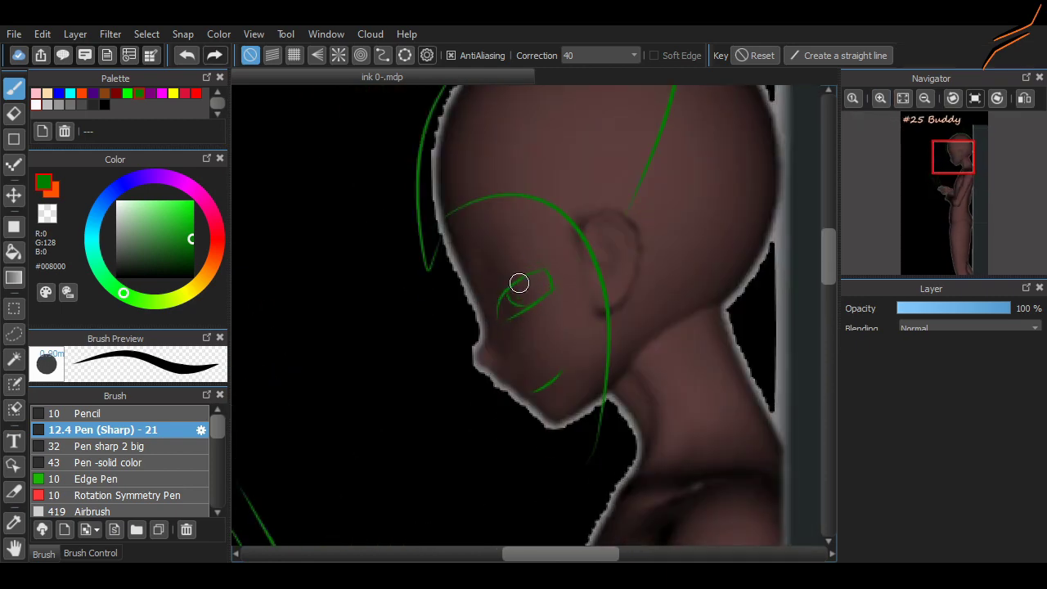
- Select the eye sketch with a rectangle, reshape it with a slight perspective transform, and add an eyebrow line above it
key("m")
left_click_drag(484, 250, 561, 327)
key("ctrl+t")
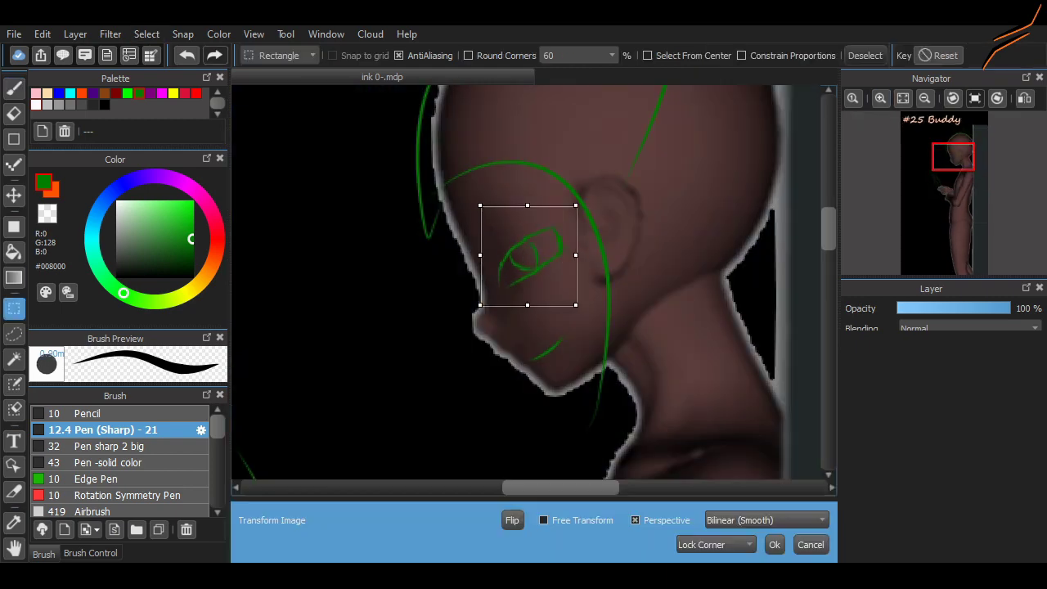
left_click_drag(578, 204, 579, 197)
key("Return")
key("ctrl+d")
key("b")
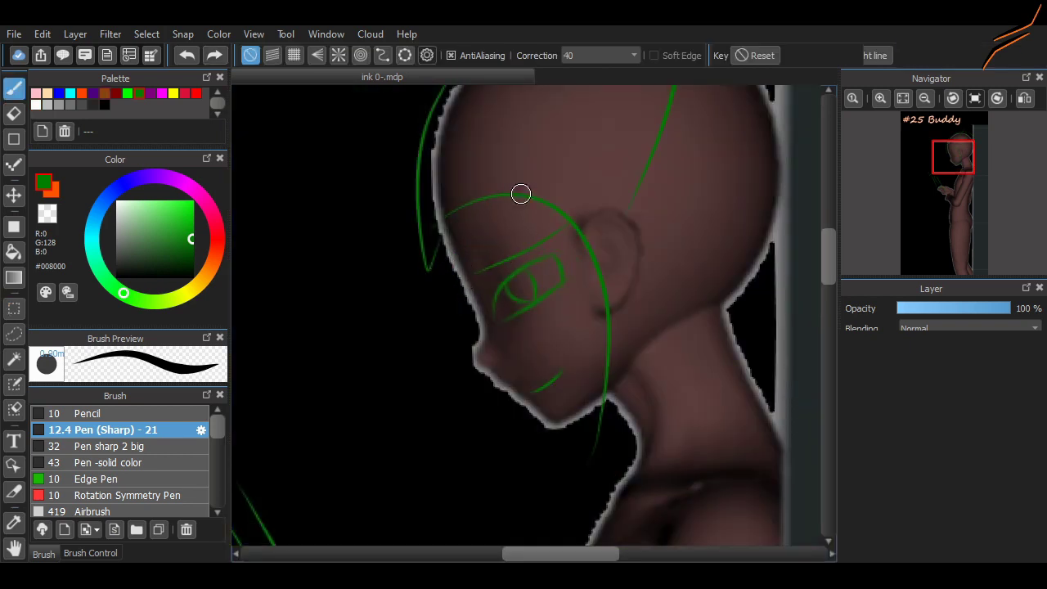
- Sketch the loose sleeve in green, with its edge around the wrist and a drooping curve below the forearm to the elbow
scroll(451, 325, "down", 6)
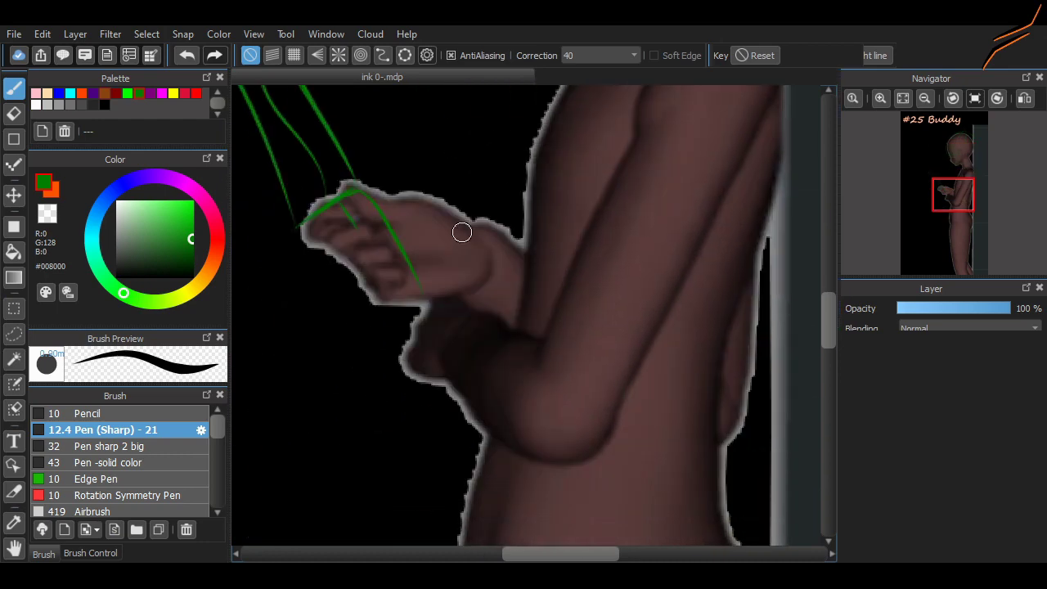
left_click_drag(433, 313, 488, 440)
left_click_drag(427, 497, 536, 467)
left_click_drag(426, 190, 484, 253)
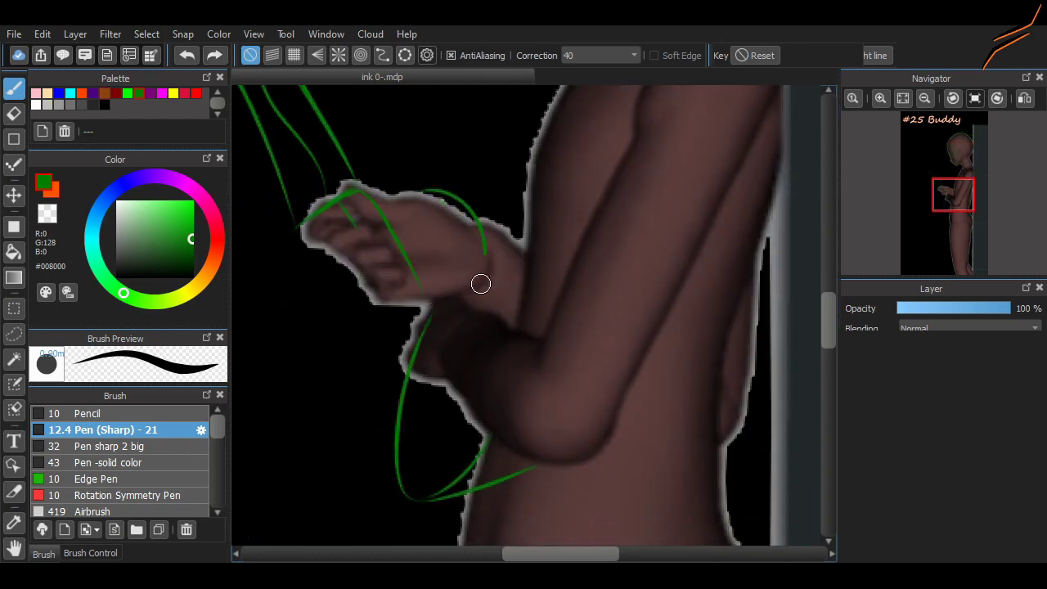
- Sketch green fringe strands over the forehead and a pointed strand in front of the nose
scroll(503, 512, "up", 8)
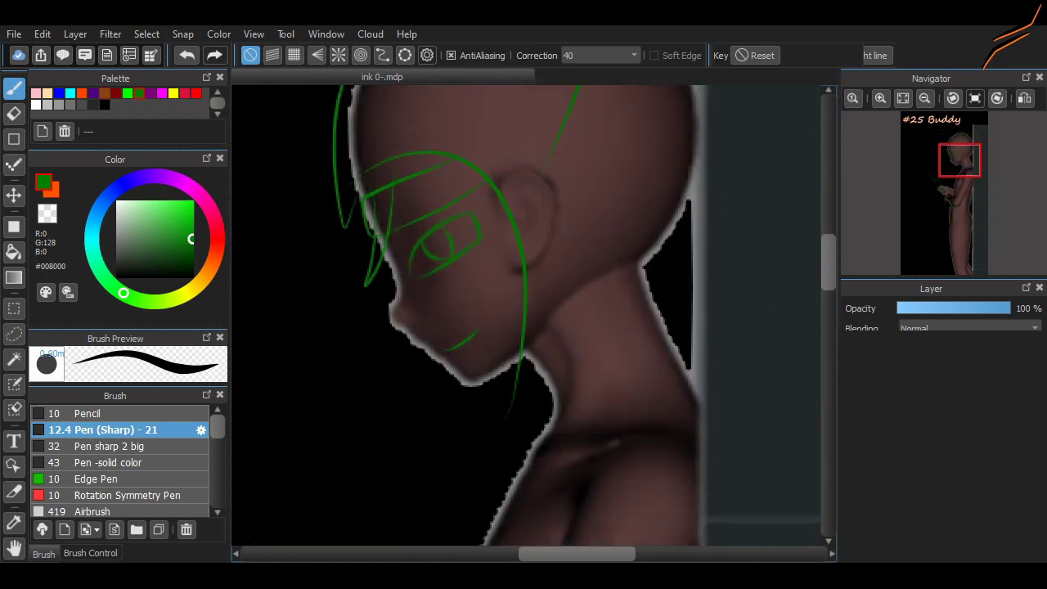
scroll(468, 210, "down", 2)
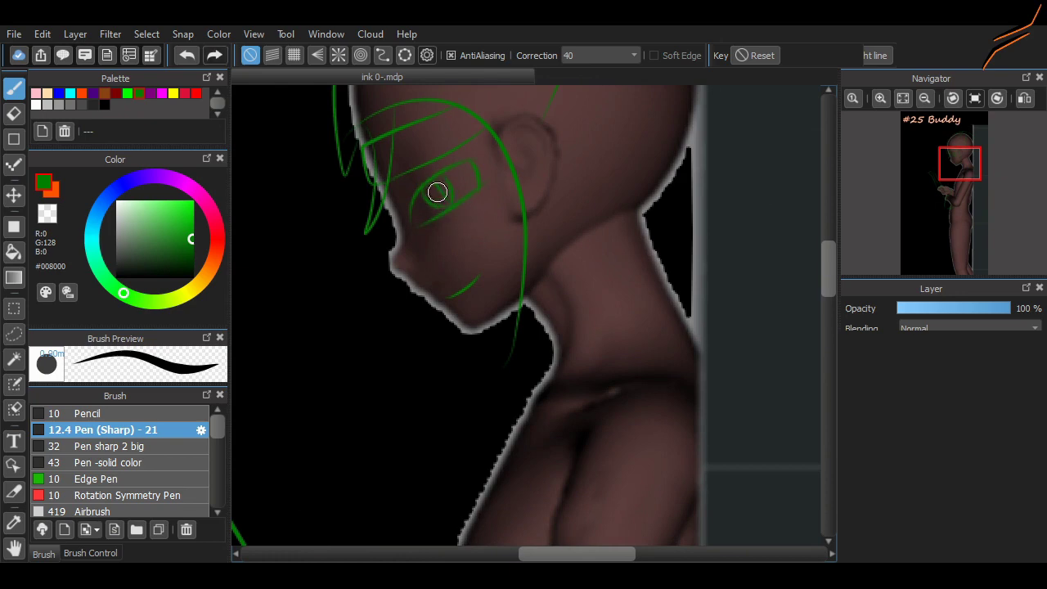
scroll(554, 180, "left", 3)
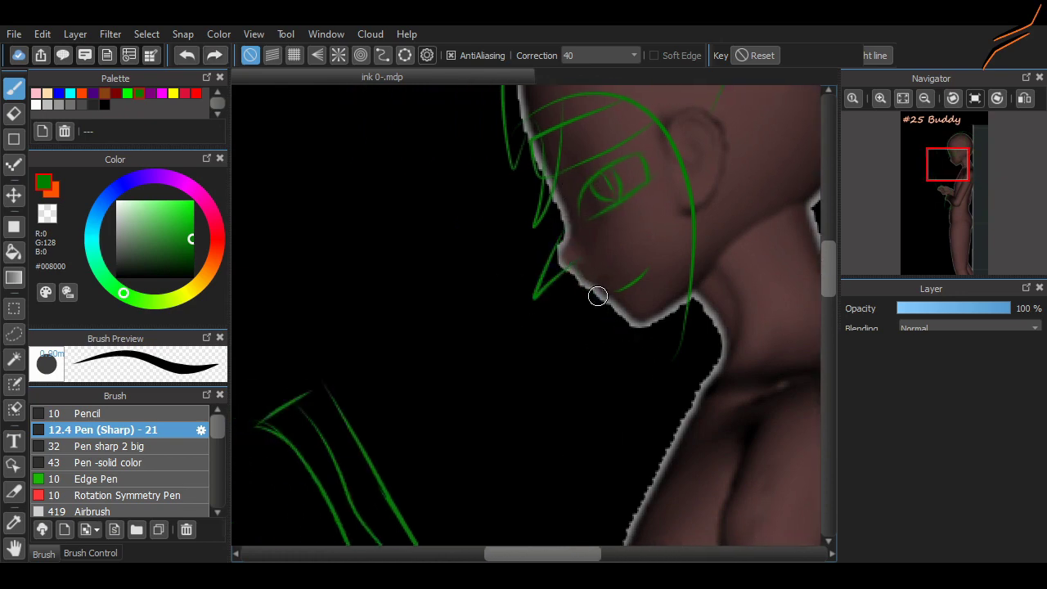
- Sketch the lower clothing in green: the hem lines across the hips, the trouser outlines and the folds behind the knee
left_click(925, 98)
scroll(487, 207, "down", 10)
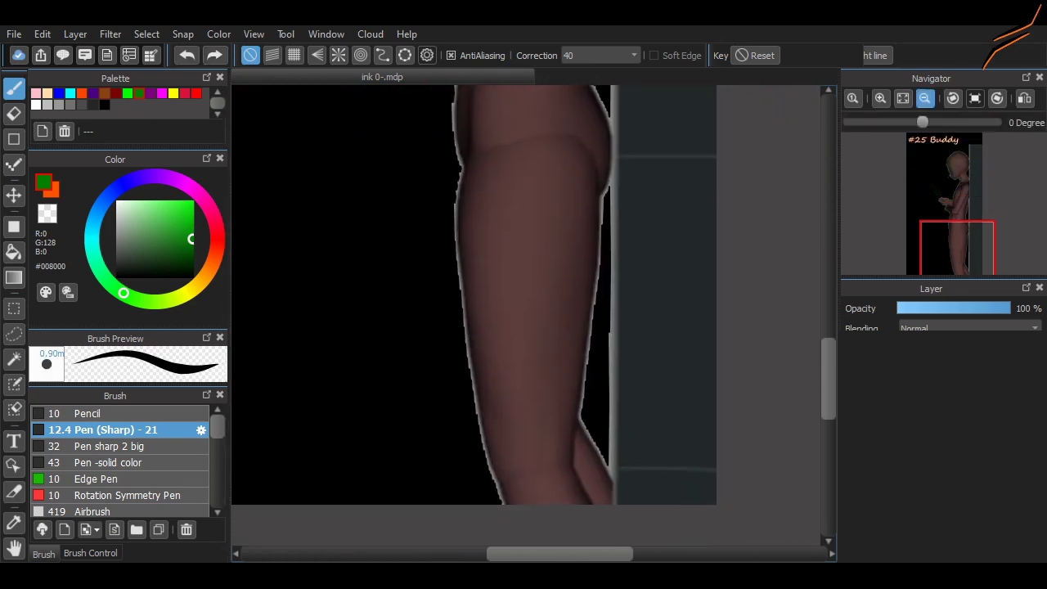
scroll(488, 207, "down", 1)
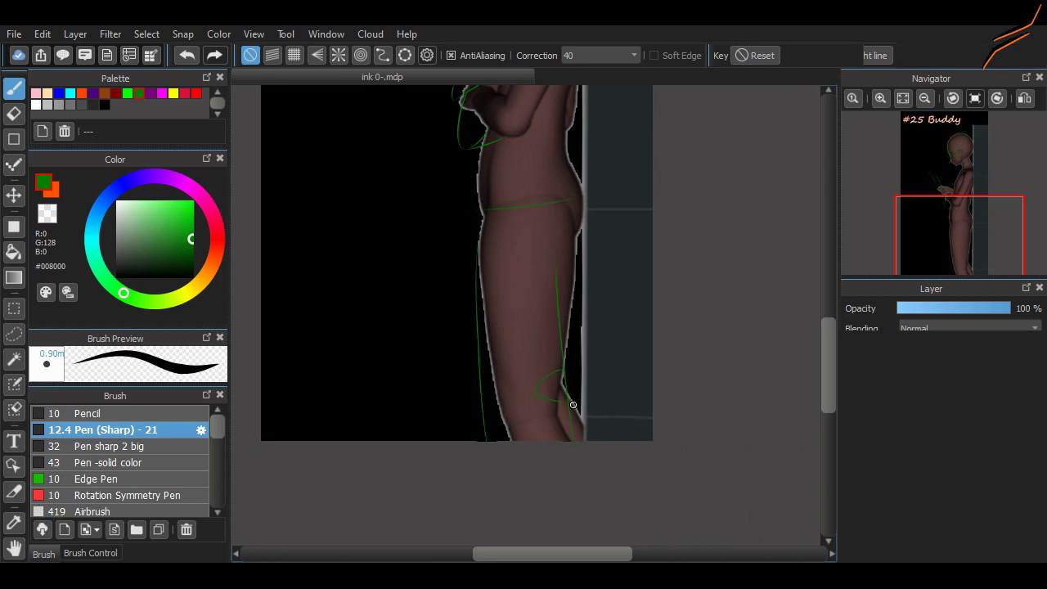
scroll(573, 389, "up", 8)
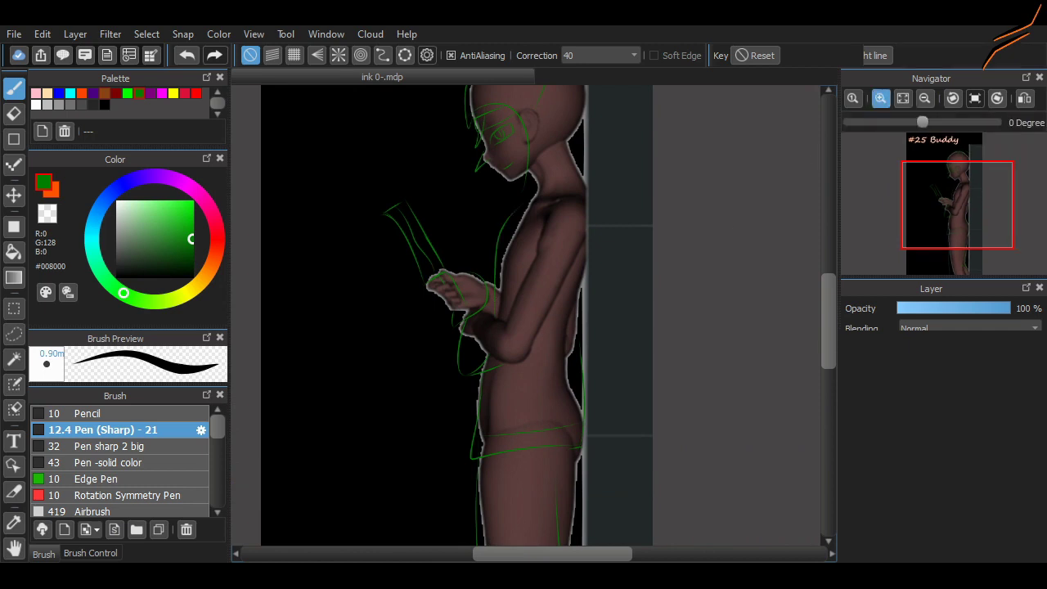
- Sketch the collar band around the neck in green and redo the line running from it down the chest
scroll(551, 335, "up", 2)
left_click_drag(552, 335, 696, 282)
left_click_drag(560, 326, 542, 445)
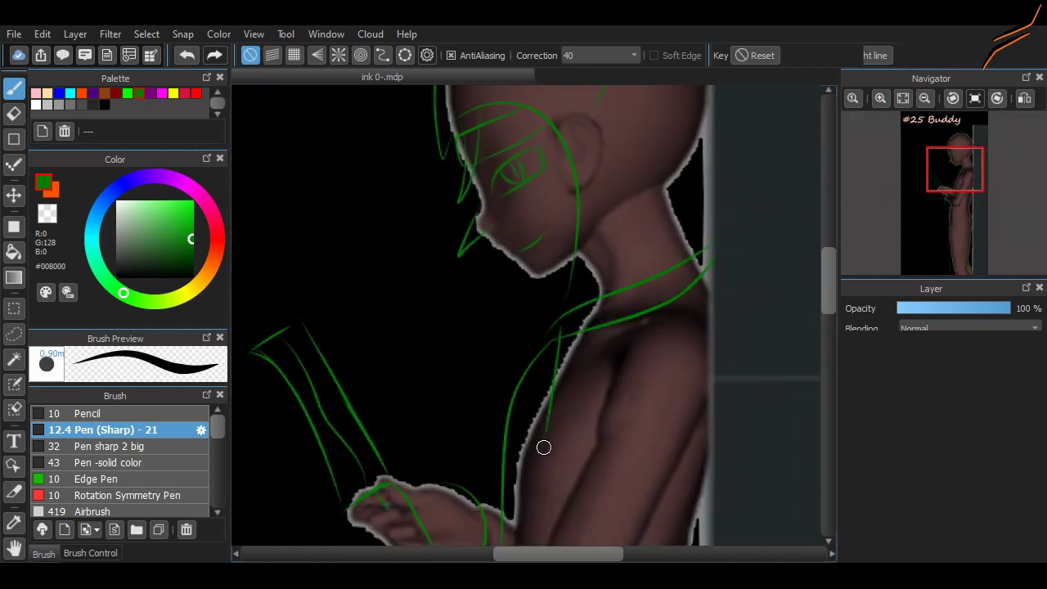
key("ctrl+z")
scroll(589, 311, "down", 2)
left_click_drag(547, 257, 498, 483)
- Partly erase the outer chest line and draw two magenta (#FF00FF) drawstring lines down the chest, one ending in a triangular tip
key("e")
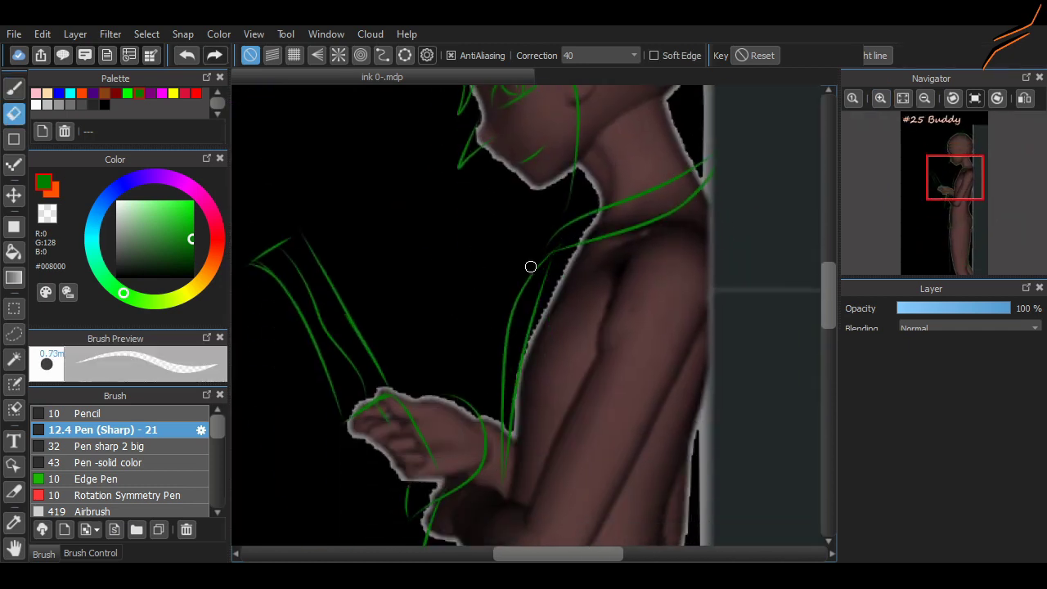
key("b")
left_click_drag(550, 257, 518, 490)
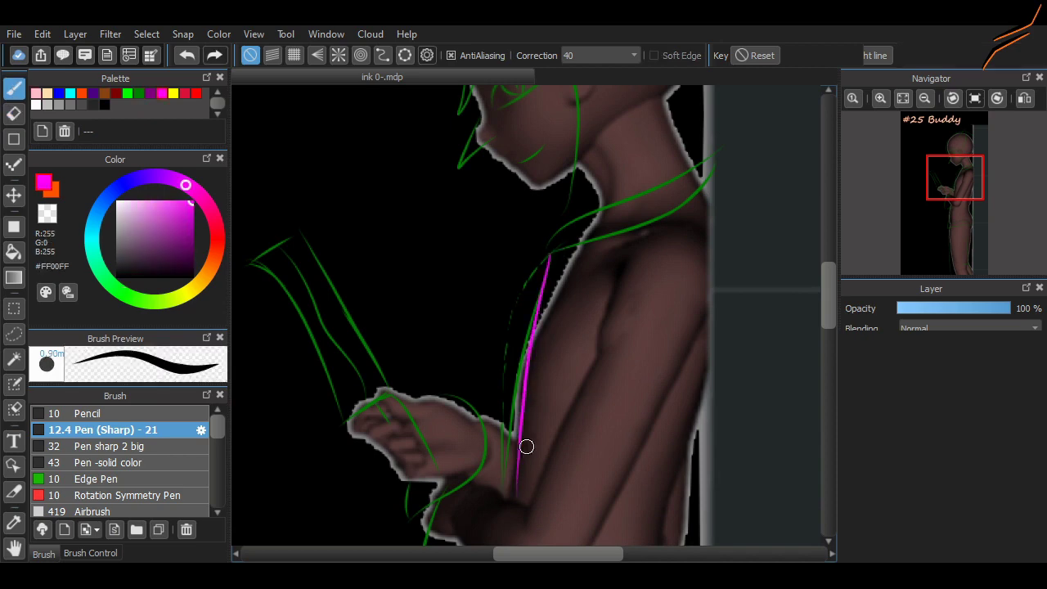
left_click_drag(548, 402, 569, 374)
- Draw magenta contour lines along the front of the thigh and the lower legs, plus a faint vertical mark beside the held object
scroll(548, 401, "up", 2)
scroll(548, 402, "down", 9)
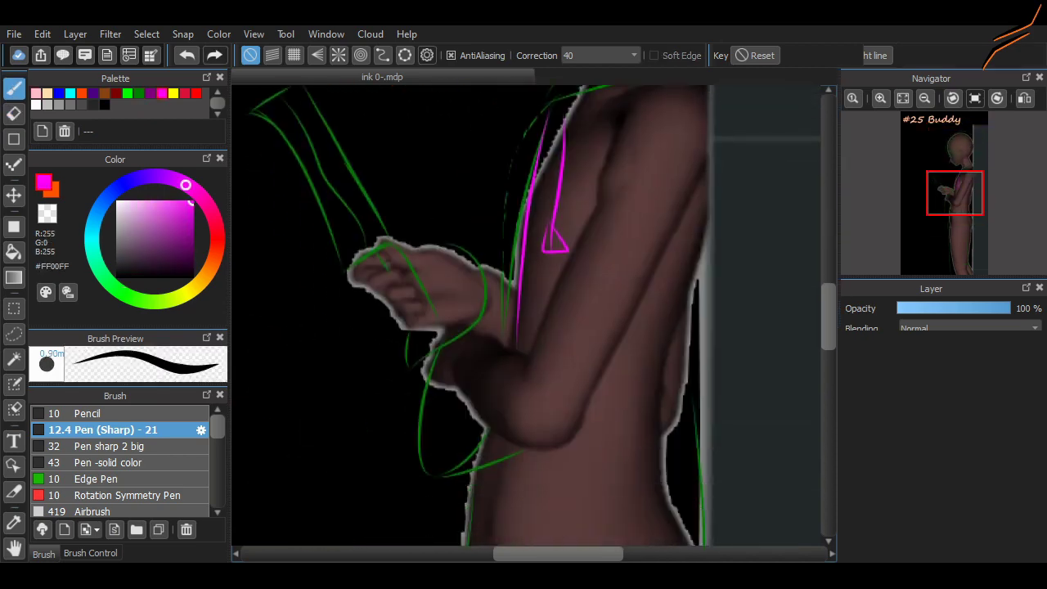
scroll(512, 234, "down", 3)
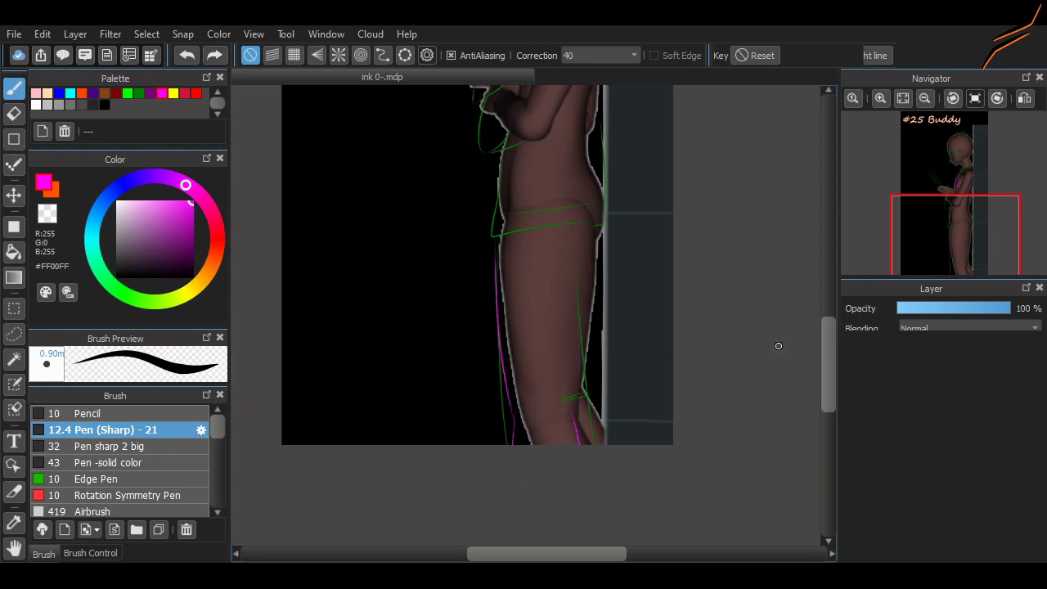
scroll(500, 353, "up", 4)
left_click_drag(280, 461, 395, 265)
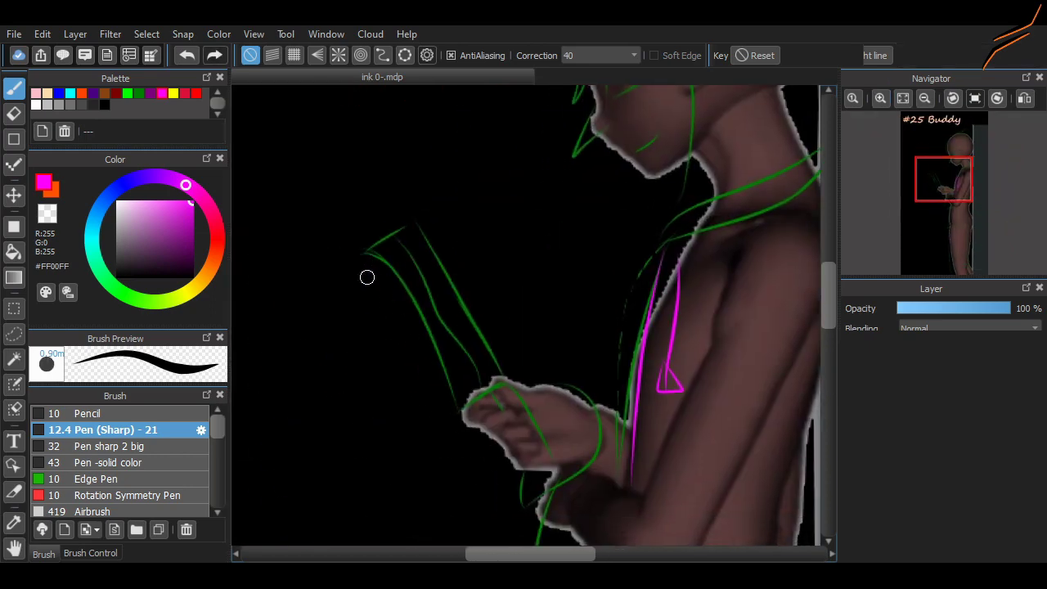
left_click_drag(369, 359, 376, 203)
- Draw a magenta pocket-like curve above the hem, a fold on the torso, and a line along the sleeve's lower edge
left_click_drag(589, 381, 681, 342)
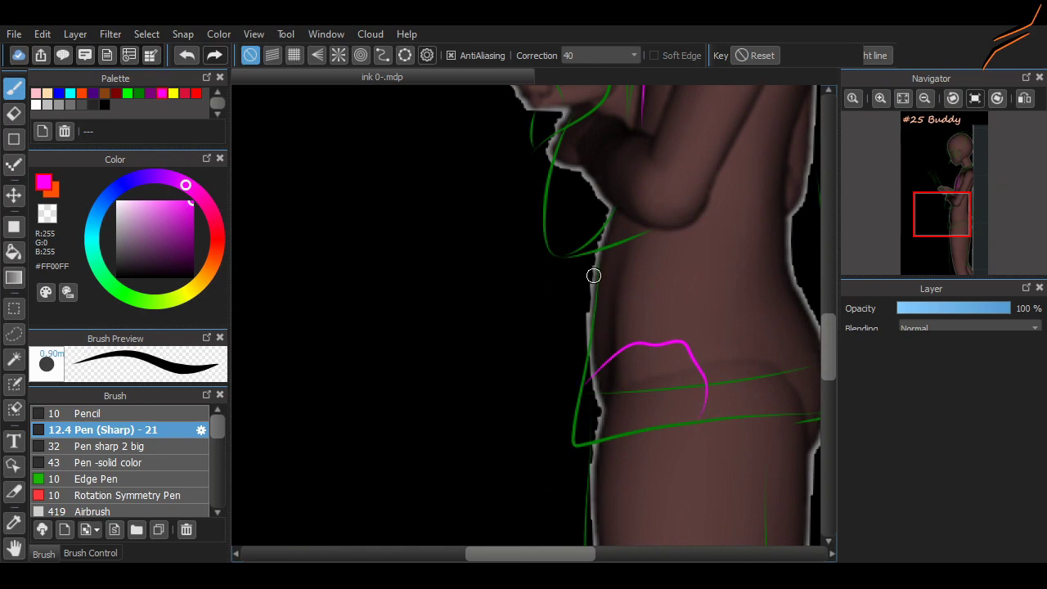
left_click_drag(607, 262, 613, 302)
scroll(601, 430, "up", 3)
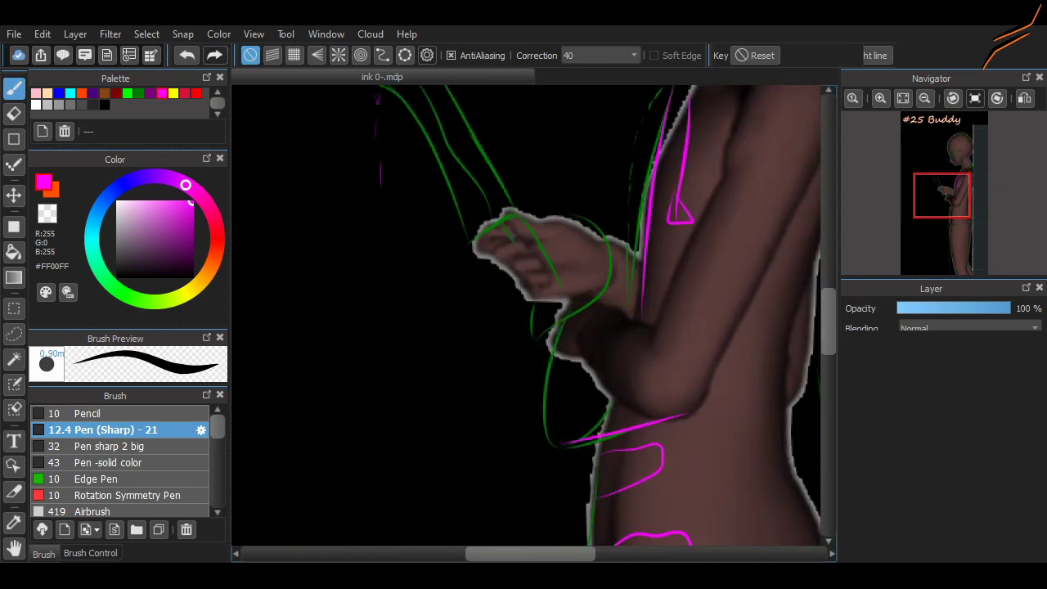
- Draw magenta lines defining the inner elbow, both sides of the upper arm and the top of the shoulder
left_click_drag(646, 329, 596, 303)
scroll(635, 368, "right", 3)
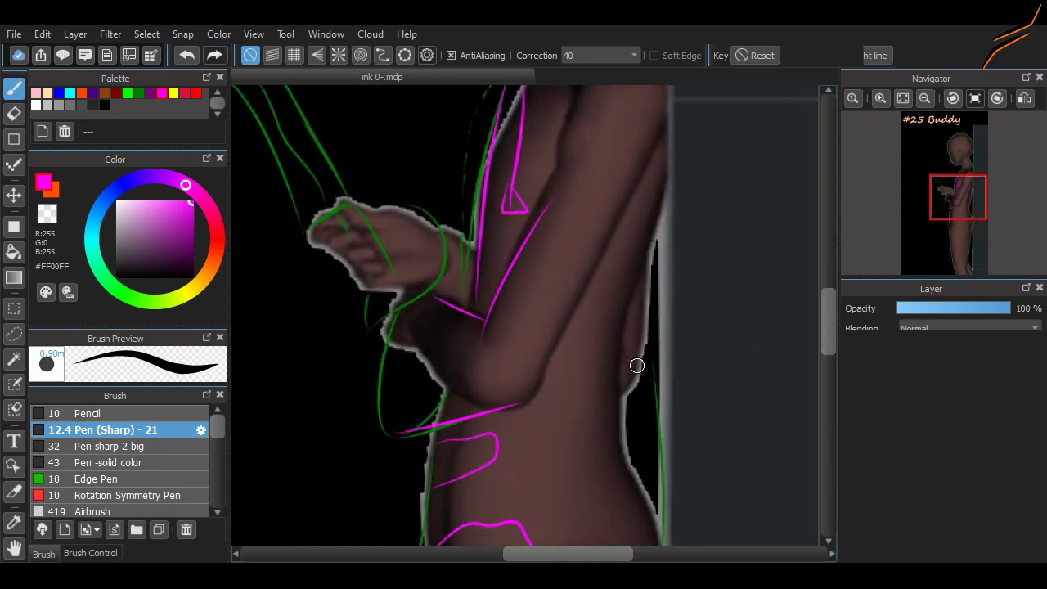
left_click_drag(524, 403, 626, 200)
scroll(761, 283, "up", 3)
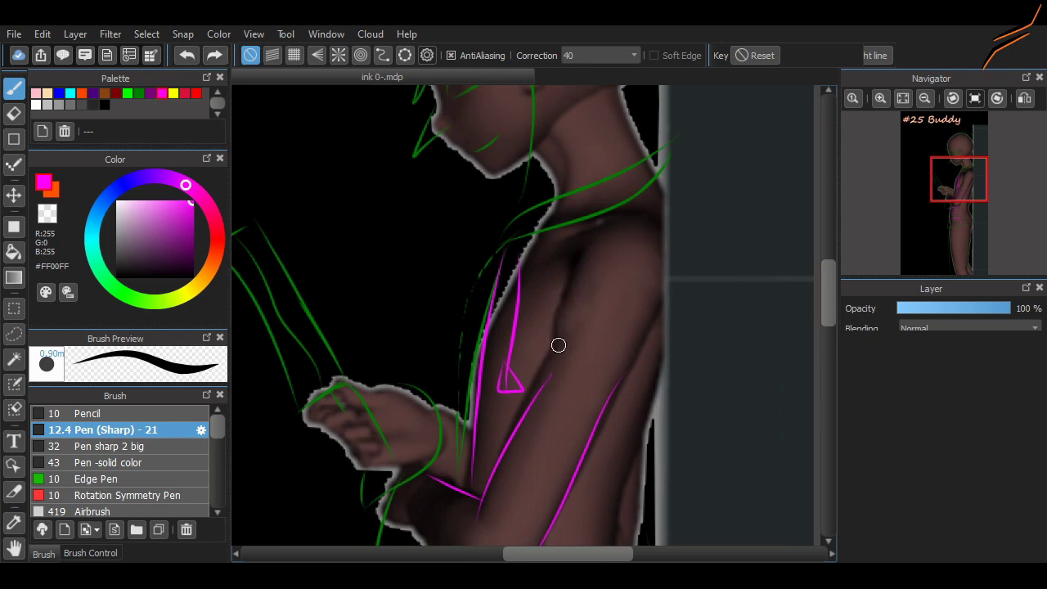
scroll(697, 255, "down", 3)
scroll(696, 255, "up", 4)
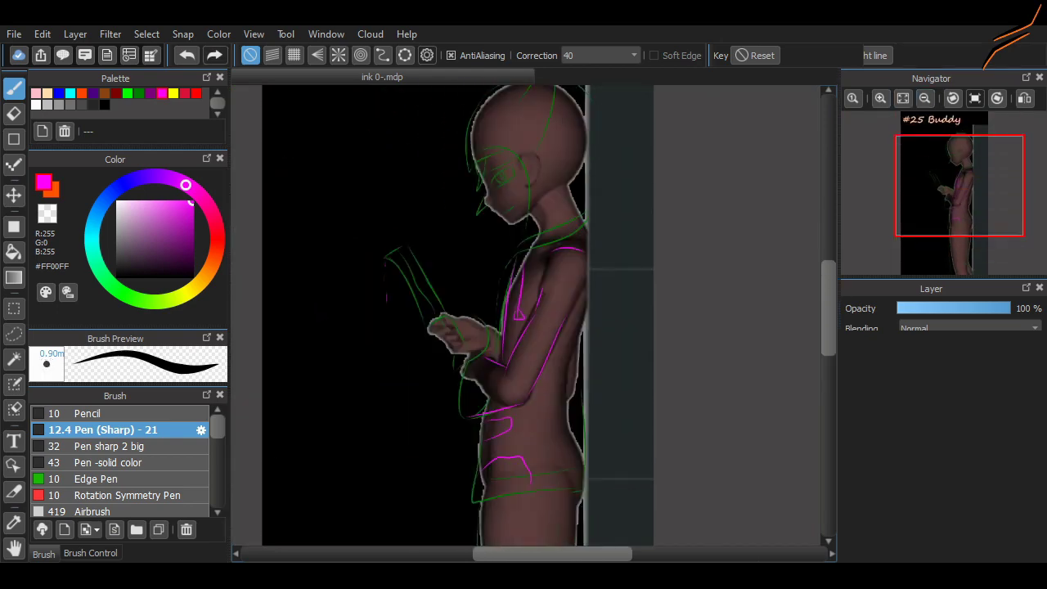
scroll(488, 374, "down", 3)
scroll(488, 374, "up", 2)
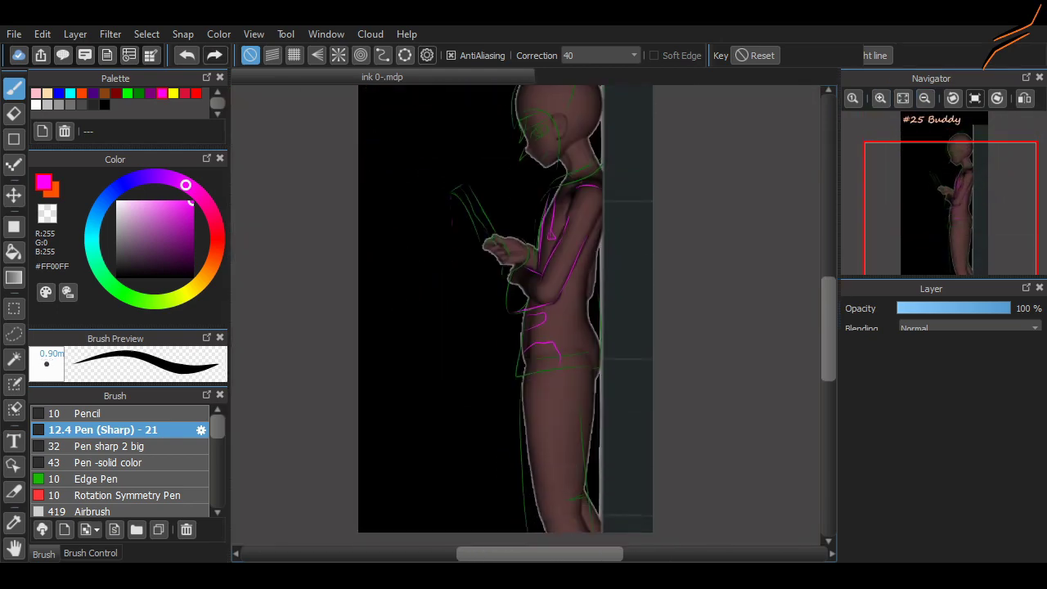
- Try a straight vertical magenta line down the black background in front of the figure
scroll(488, 374, "down", 2)
key("ctrl+z")
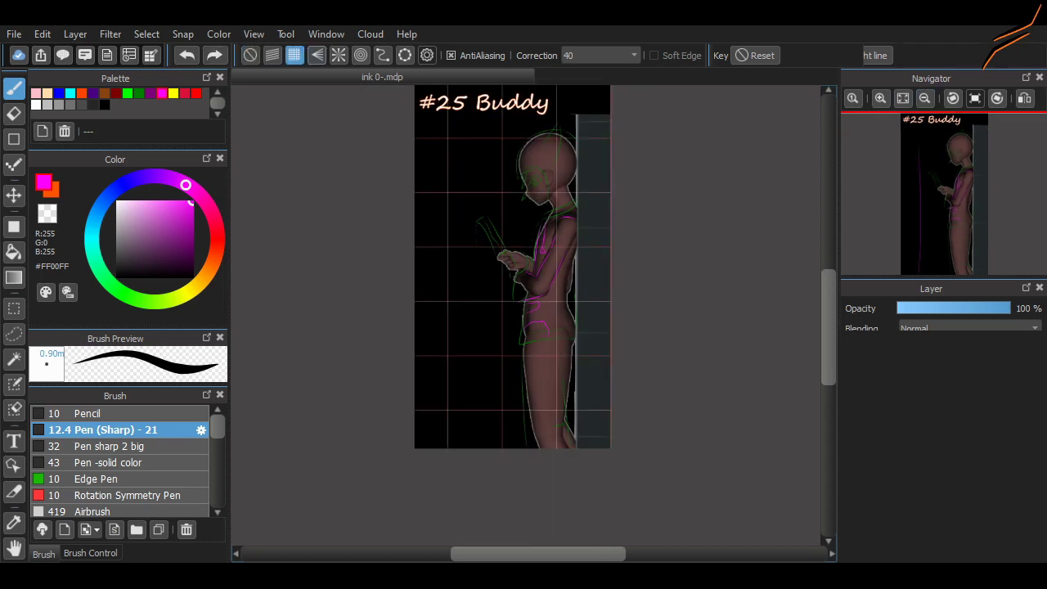
left_click_drag(462, 448, 455, 119)
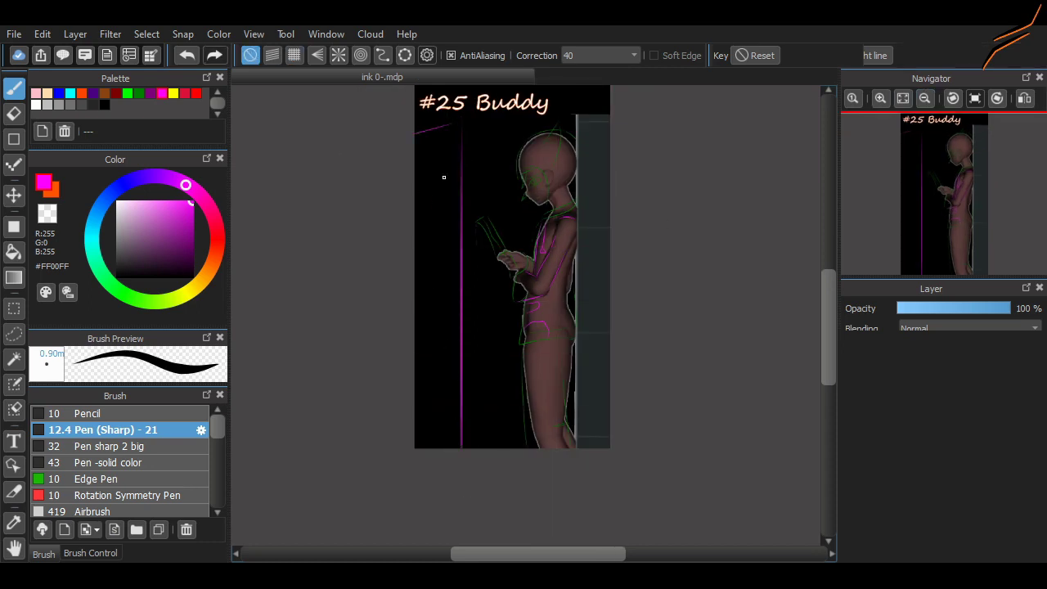
key("ctrl+z")
- Draw a magenta hair curve that loops in front of the forehead, arches over the brow and runs down to the jaw
scroll(706, 290, "up", 3)
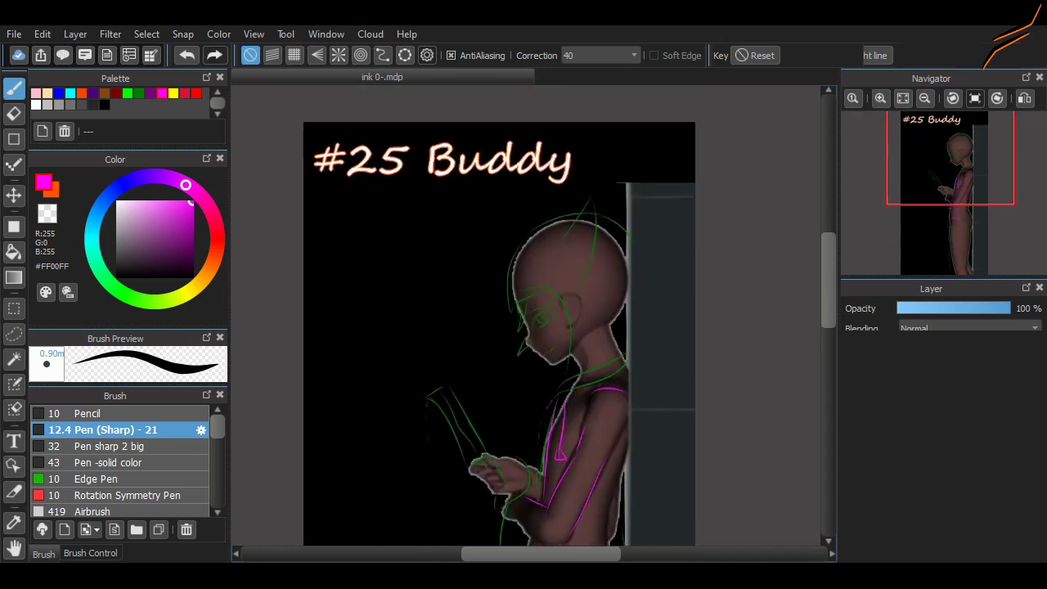
scroll(526, 157, "up", 4)
mouse_move(479, 122)
left_mouse_down()
mouse_move(585, 167)
mouse_move(612, 301)
left_mouse_up()
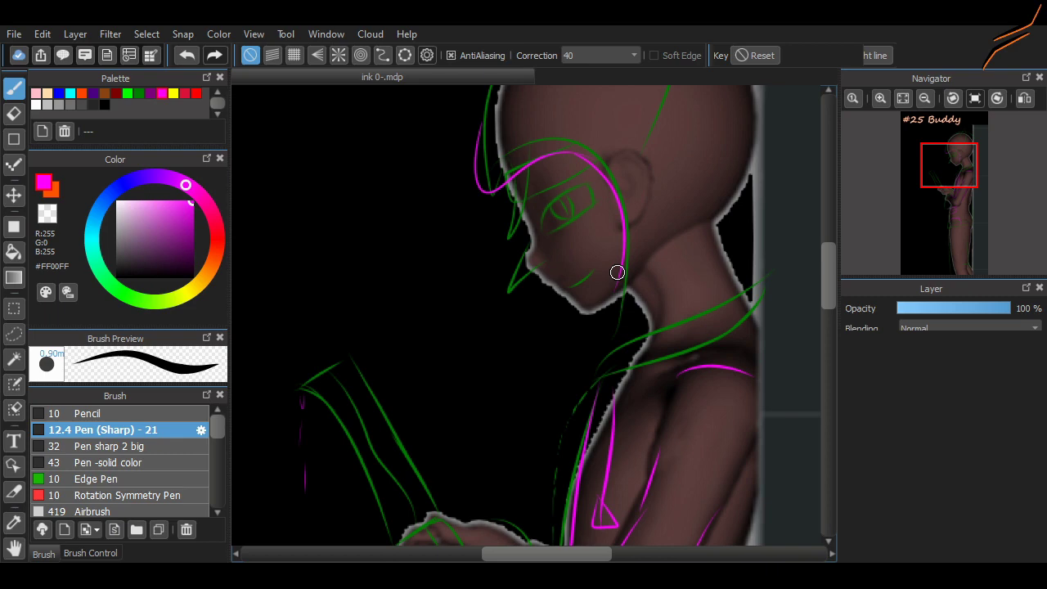
scroll(617, 271, "down", 3)
left_click_drag(617, 272, 630, 82)
scroll(777, 258, "up", 2)
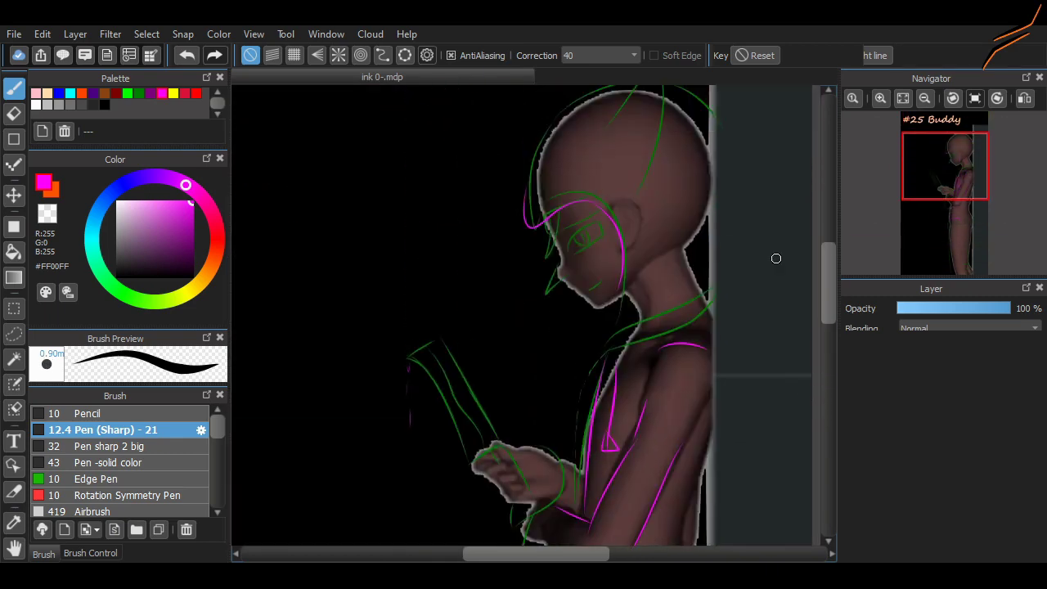
- Try a small magenta stroke over the mouth
scroll(777, 259, "up", 2)
scroll(818, 267, "down", 3)
left_click_drag(588, 246, 605, 251)
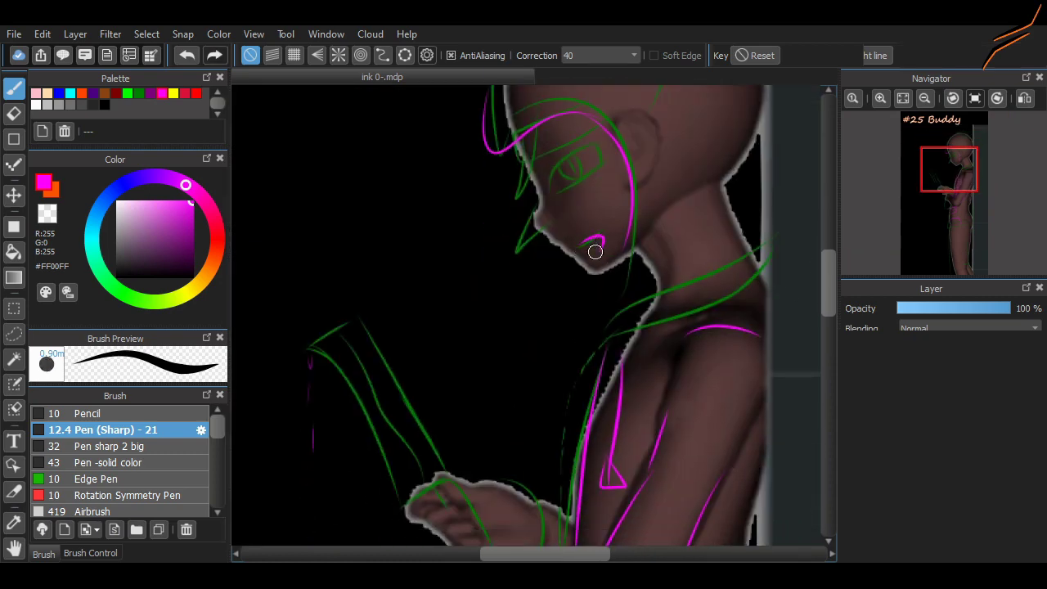
scroll(815, 272, "up", 2)
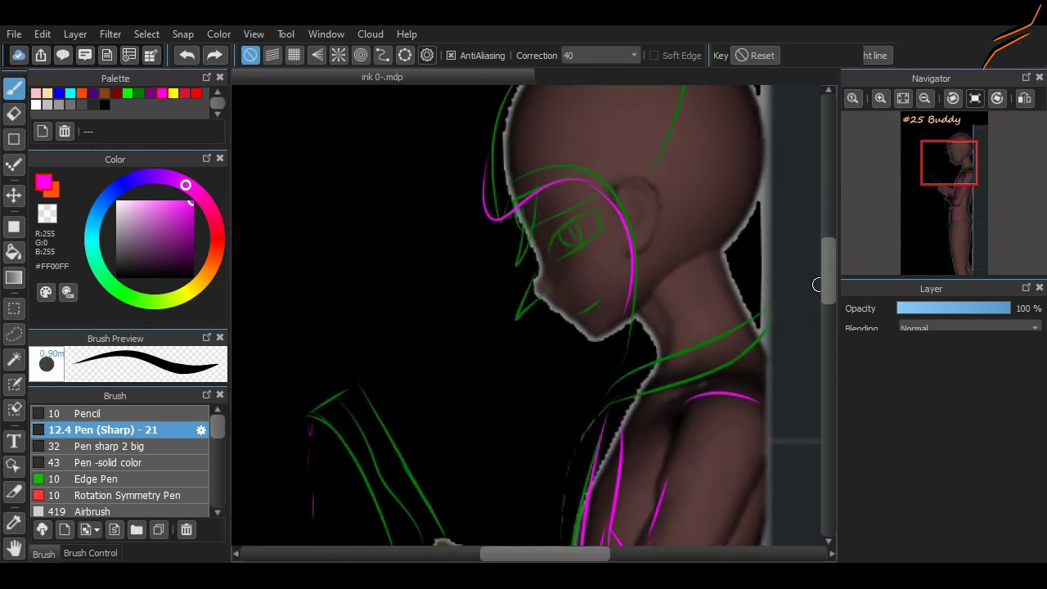
- Try a white gradient across the face area
left_click(36, 105)
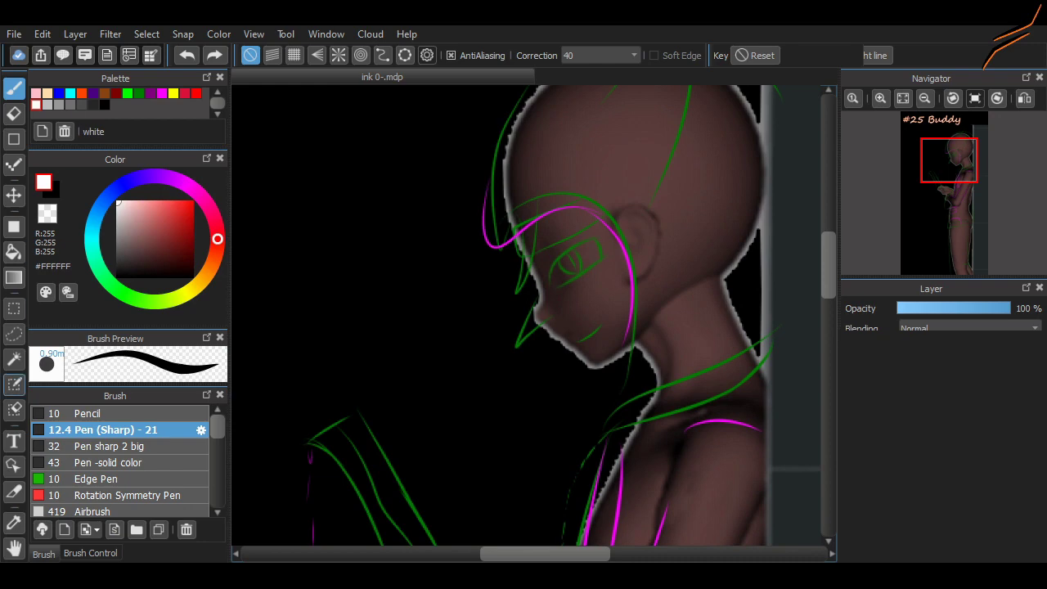
key("g")
left_click_drag(558, 253, 586, 306)
key("ctrl+z")
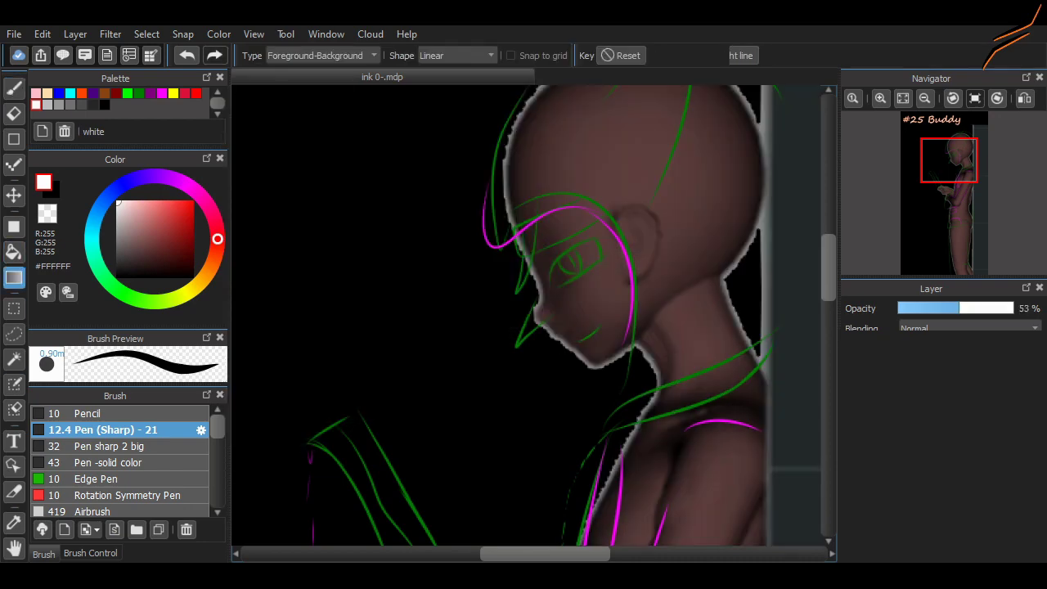
key("ctrl+y")
key("ctrl+y")
key("ctrl+z")
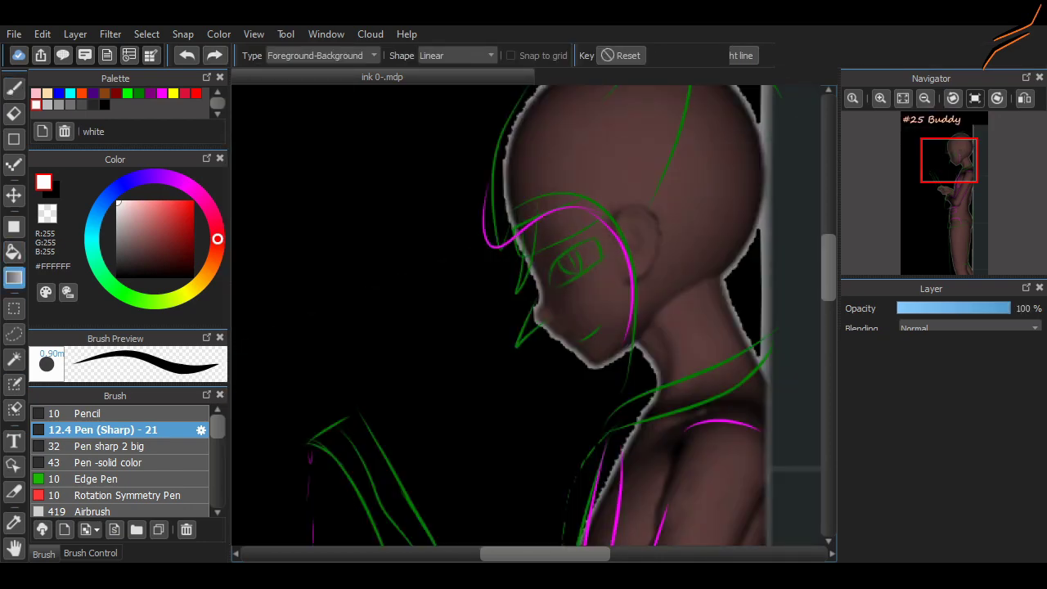
key("b")
- Draw a yellow (#FFFF00) pointed fringe strand at the forehead and a small pointed shape with an inner line above it
scroll(485, 283, "down", 3)
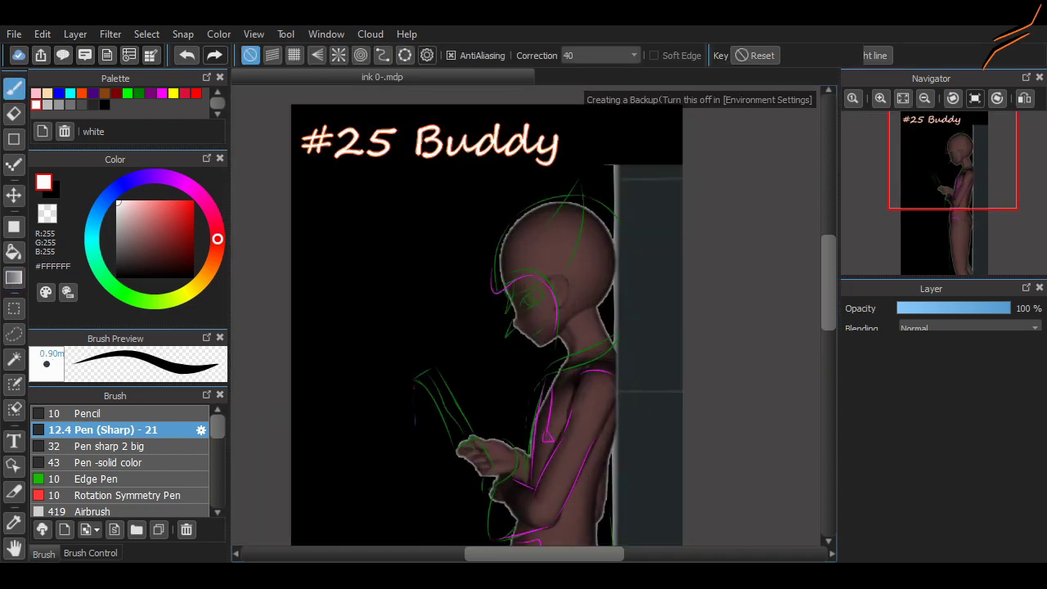
scroll(486, 283, "up", 3)
scroll(486, 283, "up", 3)
mouse_move(474, 182)
left_mouse_down()
mouse_move(499, 218)
mouse_move(483, 247)
mouse_move(472, 190)
mouse_move(568, 194)
left_mouse_up()
left_click(479, 163, "alt")
key("ctrl+z")
scroll(739, 261, "up", 3)
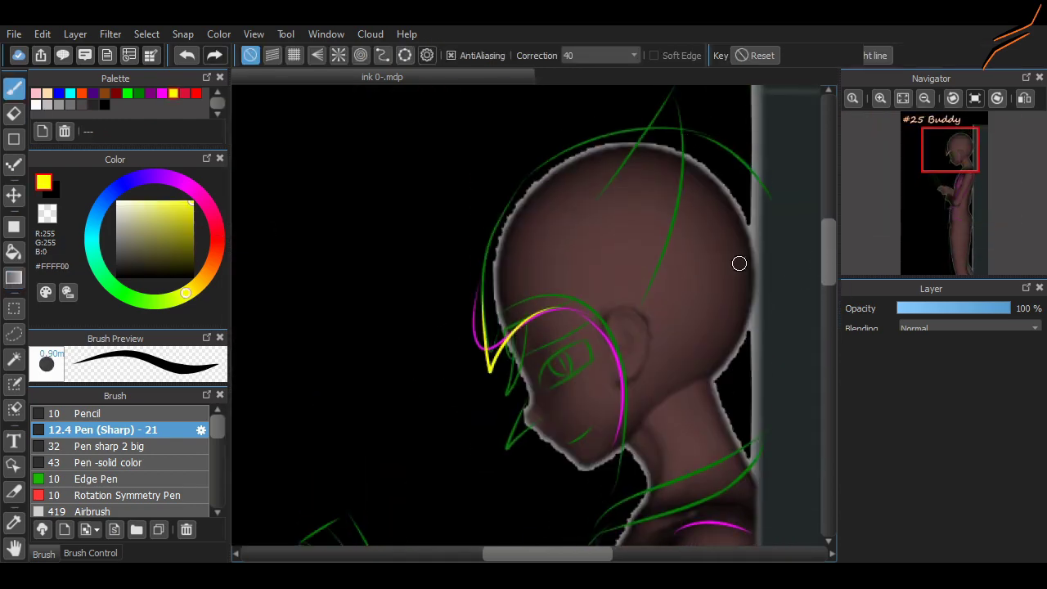
key("ctrl+z")
left_click_drag(543, 232, 556, 272)
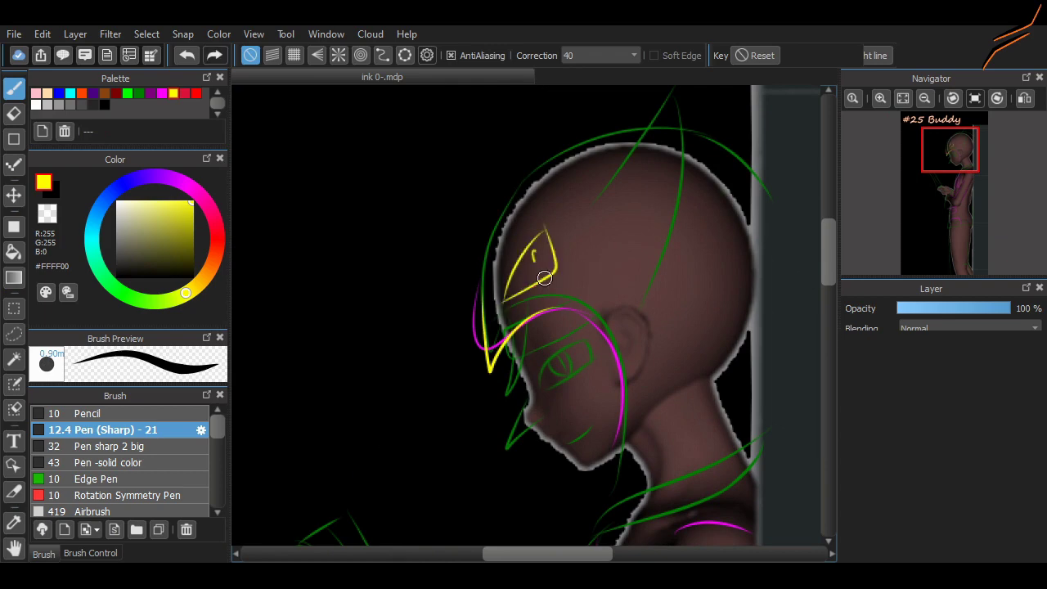
- Try yellow lines from the crown down the side of the head
scroll(815, 264, "up", 3)
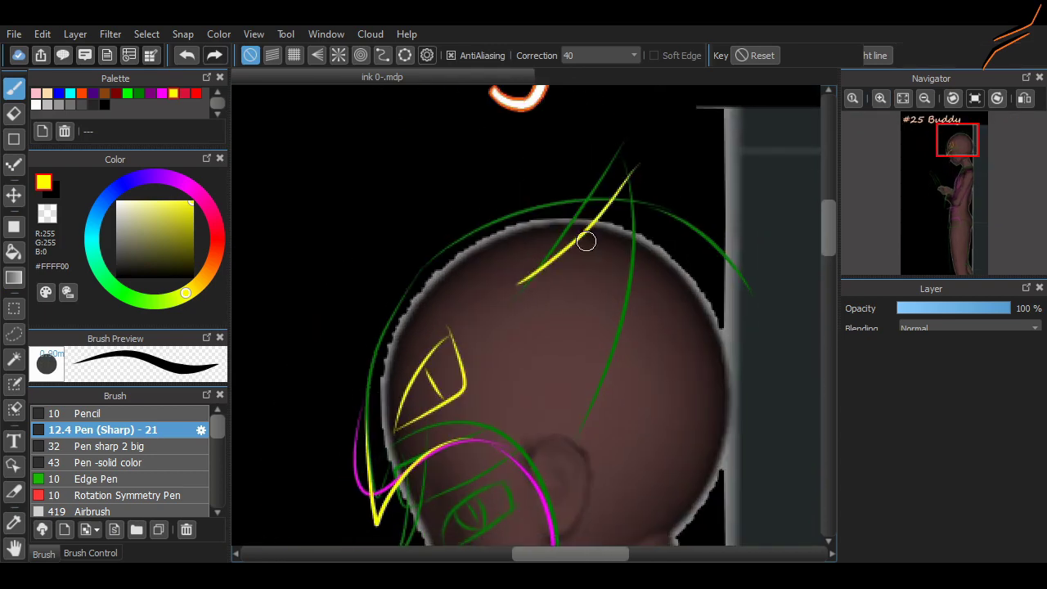
mouse_move(520, 282)
left_mouse_down()
mouse_move(576, 409)
mouse_move(605, 528)
left_mouse_up()
key("ctrl+z")
mouse_move(563, 405)
left_mouse_down()
mouse_move(622, 315)
mouse_move(609, 515)
left_mouse_up()
scroll(667, 361, "down", 3)
scroll(614, 257, "up", 2)
key("ctrl+z")
key("ctrl+z")
key("ctrl+z")
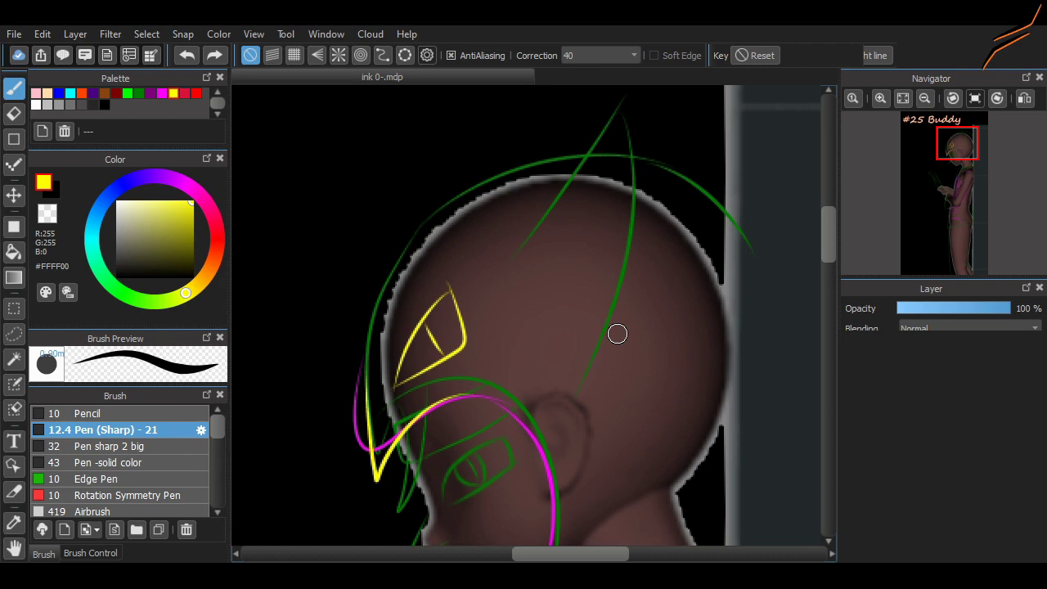
- Try a yellow curly-brace shape on the wall behind the shoulder
scroll(618, 334, "up", 5)
scroll(618, 334, "down", 10)
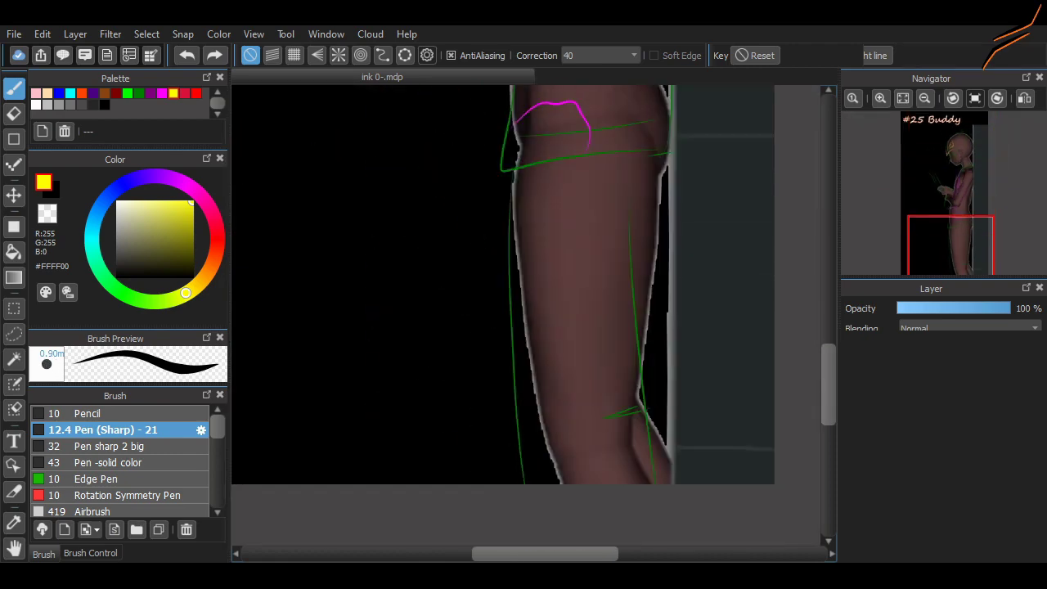
scroll(736, 311, "up", 3)
left_click_drag(707, 303, 686, 225)
left_click_drag(681, 136, 685, 222)
scroll(792, 304, "up", 1)
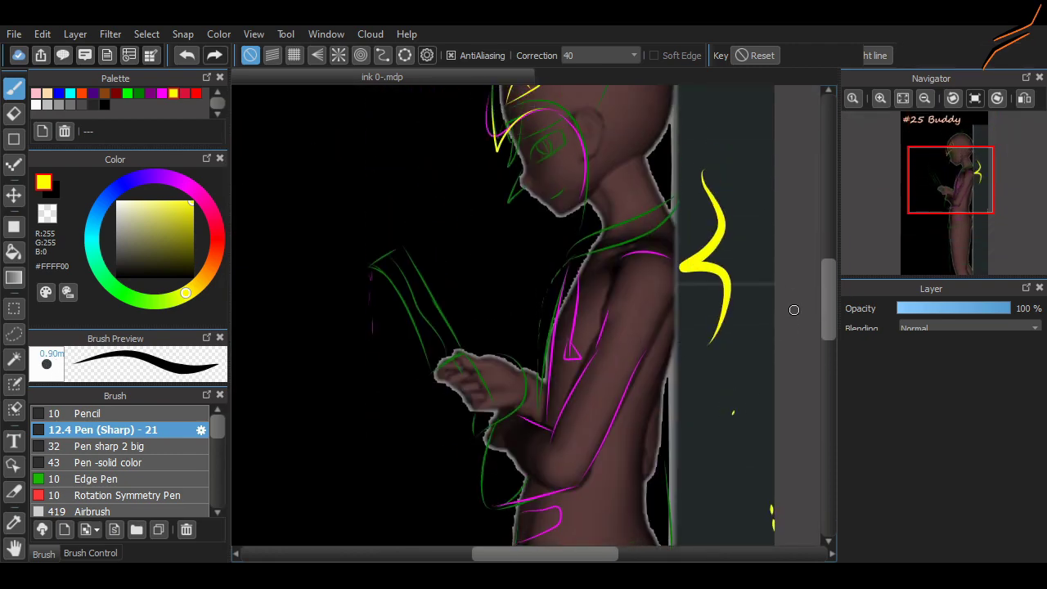
key("ctrl+z")
key("ctrl+z")
scroll(816, 304, "up", 2)
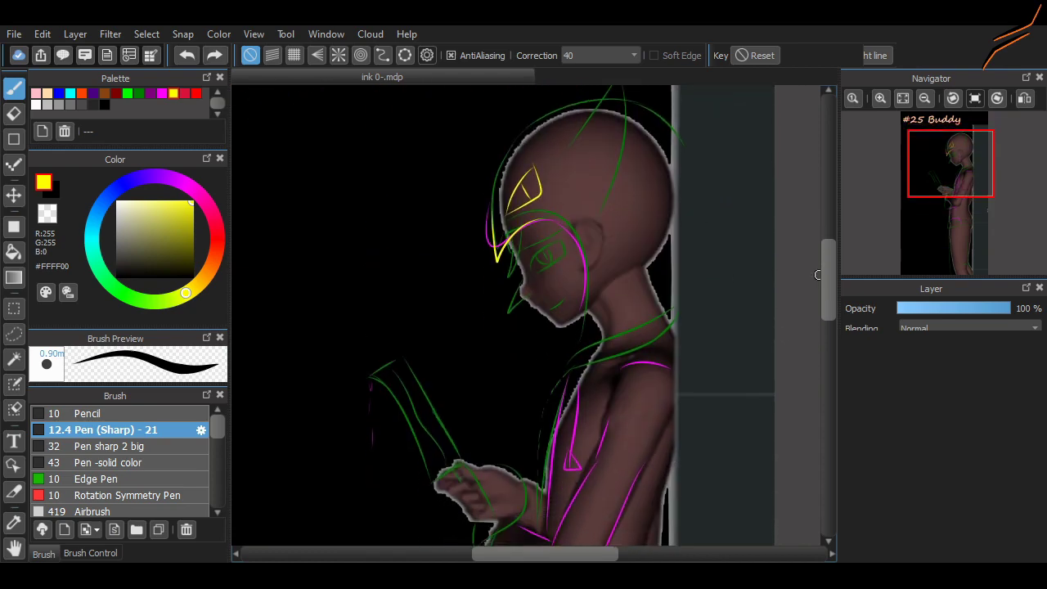
- Draw yellow finger lines over the hand holding the object
scroll(818, 275, "down", 4)
scroll(818, 276, "up", 2)
scroll(551, 528, "up", 3)
scroll(448, 415, "left", 2)
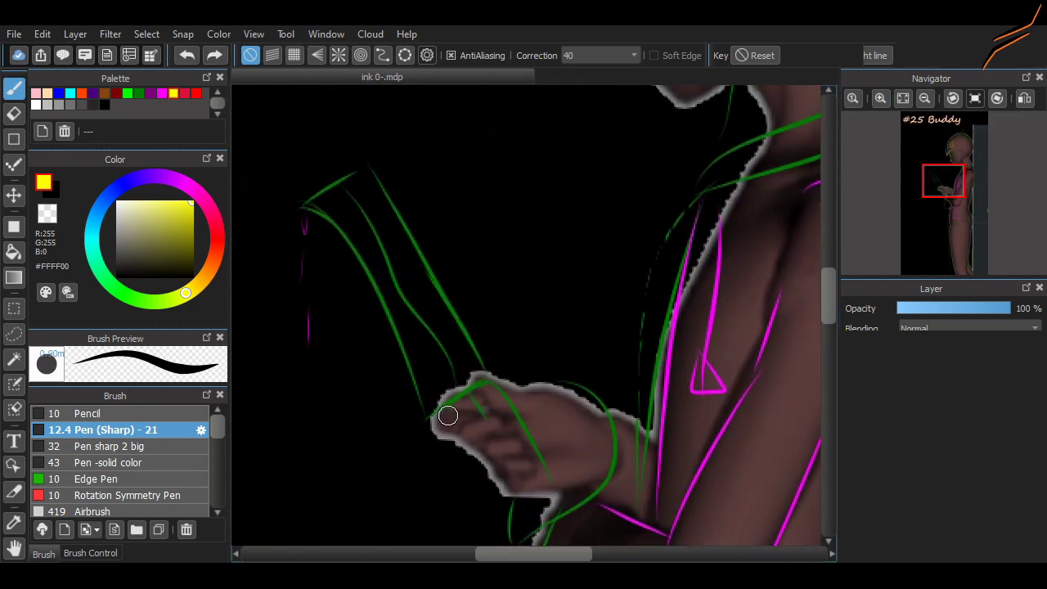
mouse_move(426, 439)
left_mouse_down()
mouse_move(483, 422)
mouse_move(510, 452)
mouse_move(426, 422)
mouse_move(469, 396)
mouse_move(502, 431)
mouse_move(495, 409)
mouse_move(476, 424)
mouse_move(519, 446)
left_mouse_up()
key("ctrl+z")
- Select the yellow finger lines and transform them so they extend further toward the palm, then clear the selection
key("m")
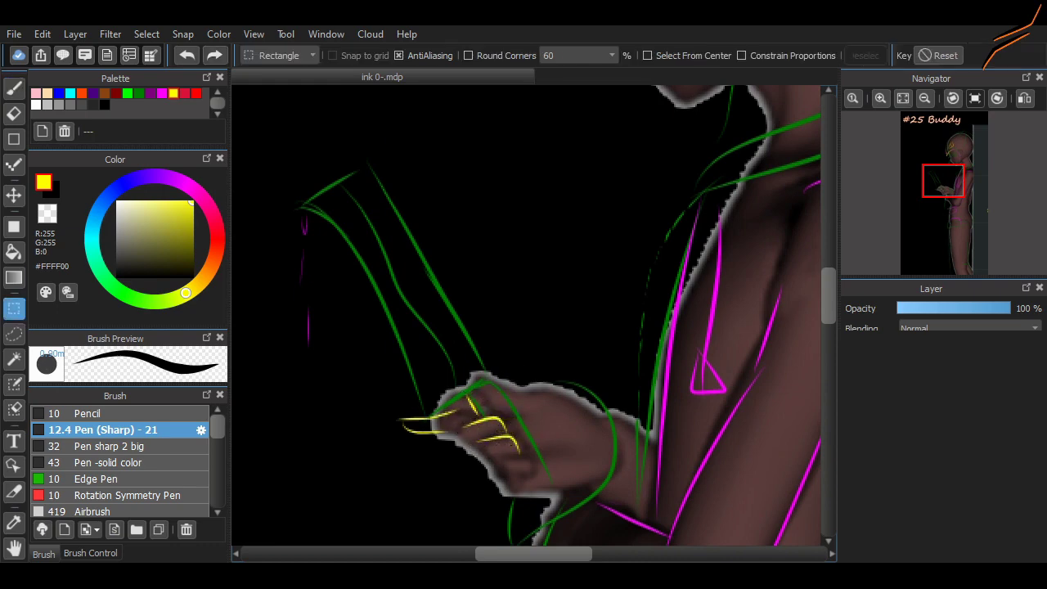
left_click_drag(392, 398, 528, 461)
key("ctrl+t")
left_click_drag(491, 393, 540, 388)
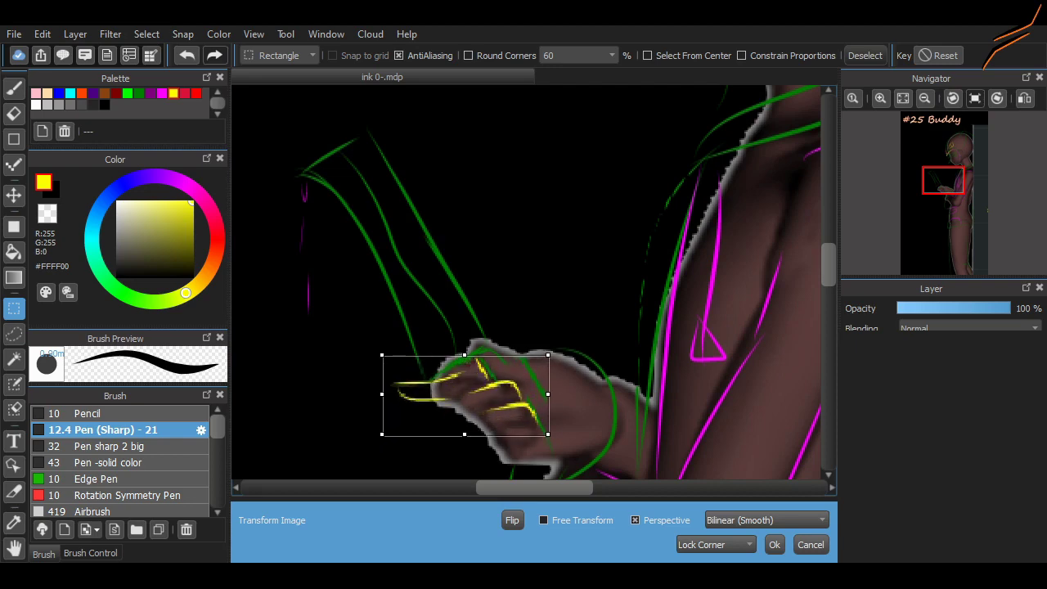
left_click(776, 543)
key("ctrl+d")
key("b")
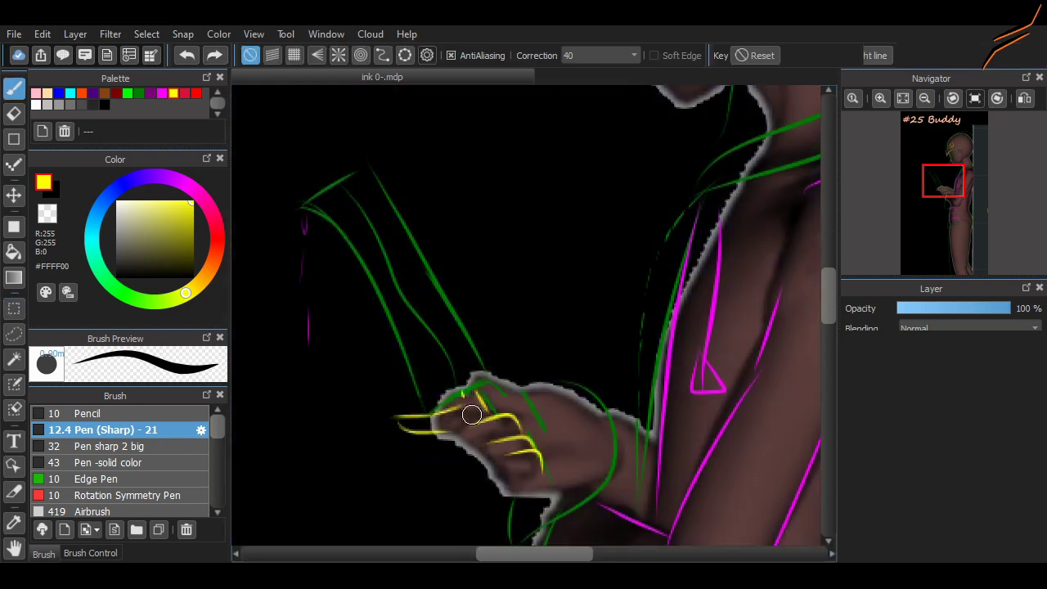
- Outline a fingertip and the held object's top and front edges in yellow, with a short wavy line near its top corner
left_click_drag(470, 401, 507, 408)
mouse_move(367, 166)
left_mouse_down()
mouse_move(286, 212)
mouse_move(343, 243)
mouse_move(446, 397)
left_mouse_up()
key("ctrl+z")
key("ctrl+y")
key("ctrl+z")
key("ctrl+y")
key("ctrl+z")
key("ctrl+y")
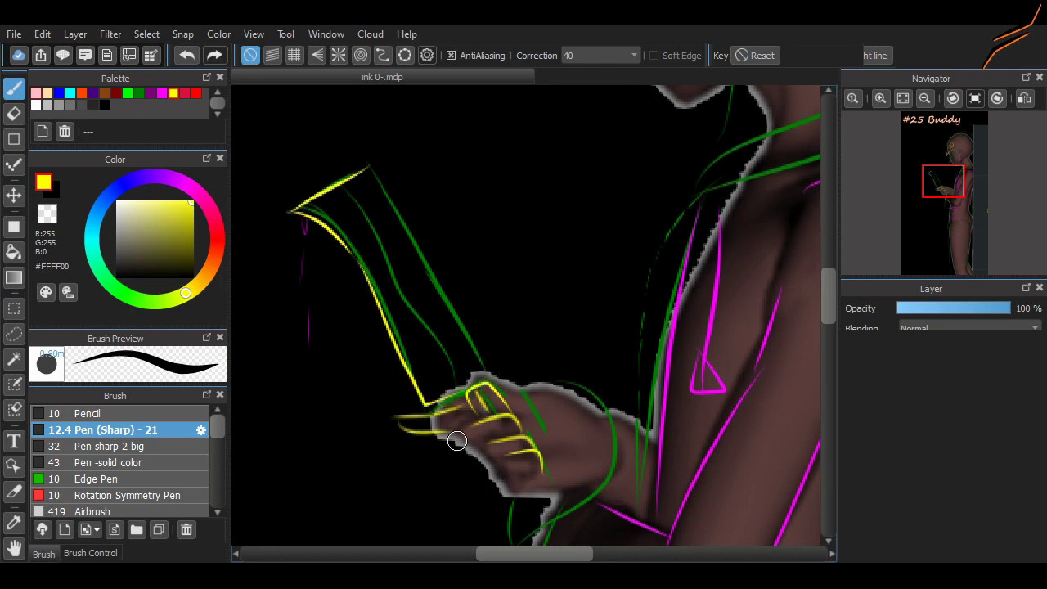
scroll(671, 374, "up", 6)
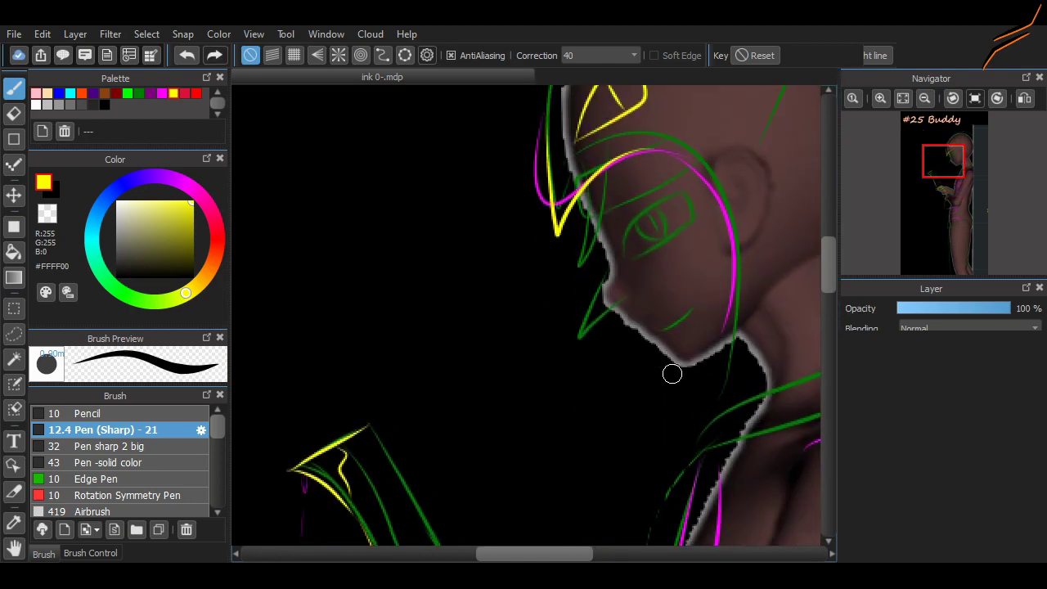
- Draw a yellow line from the jaw down to the collar, plus yellow hair strands around the nape of the neck
key("ctrl+z")
left_click_drag(741, 352, 705, 425)
scroll(589, 257, "right", 5)
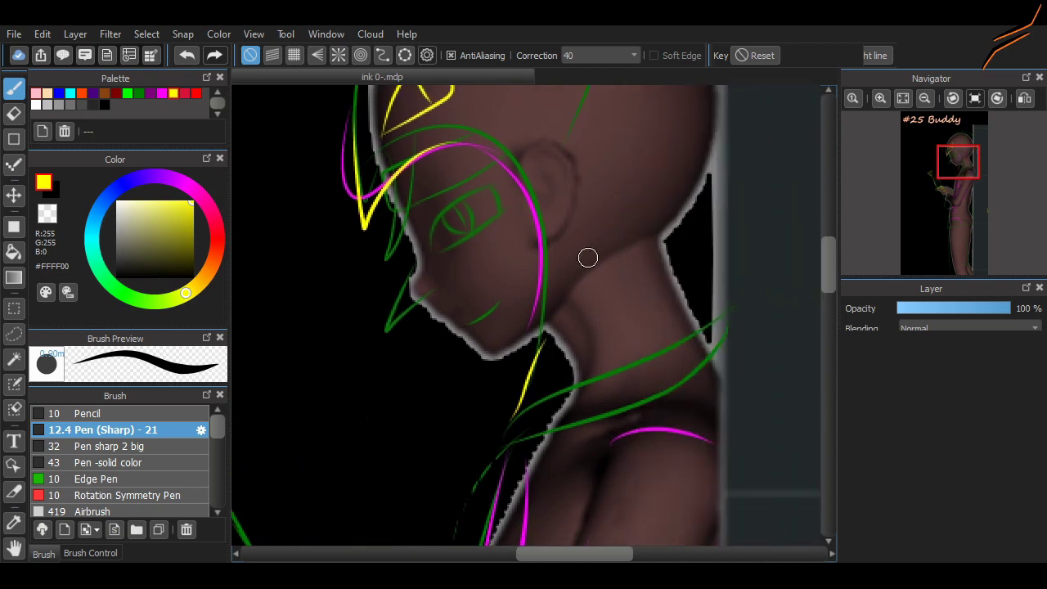
left_click_drag(616, 259, 607, 363)
key("ctrl+z")
left_click_drag(654, 233, 660, 344)
left_click_drag(714, 323, 713, 175)
scroll(713, 175, "up", 3)
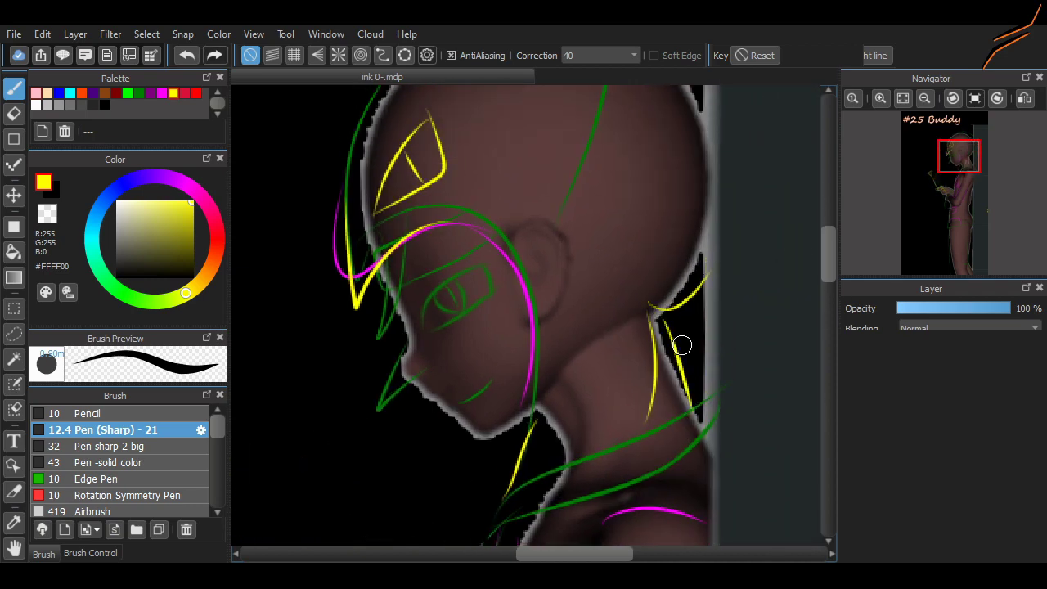
- Draw a large yellow curled horn-like shape on the side of the head, spiralling inward and tapering down near the ear
scroll(700, 393, "up", 3)
scroll(502, 304, "up", 1)
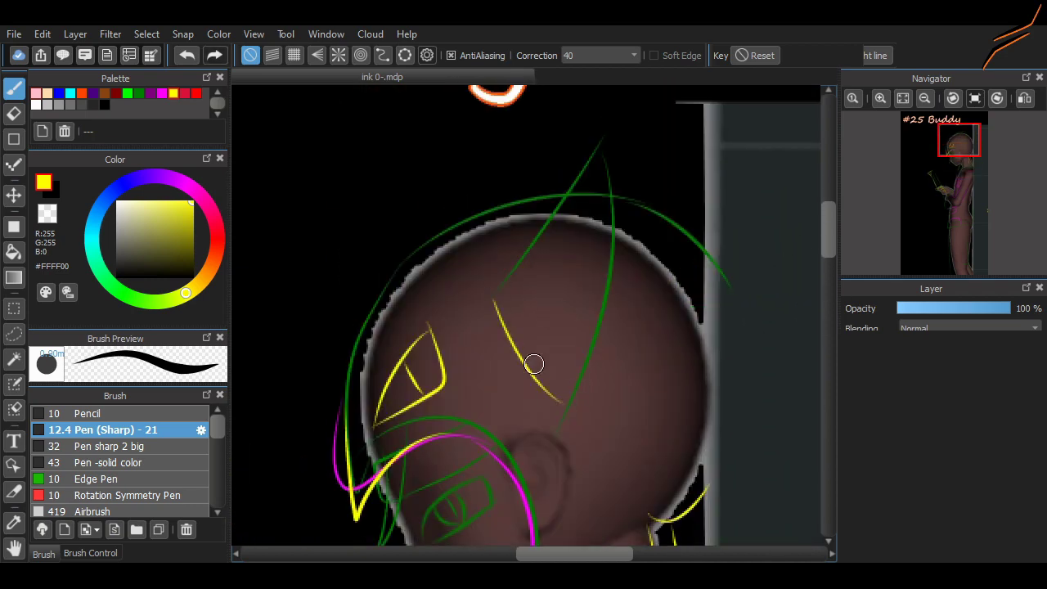
key("ctrl+z")
left_click_drag(501, 310, 572, 419)
key("ctrl+z")
left_click_drag(516, 346, 497, 279)
left_click_drag(622, 278, 555, 481)
scroll(555, 481, "down", 5)
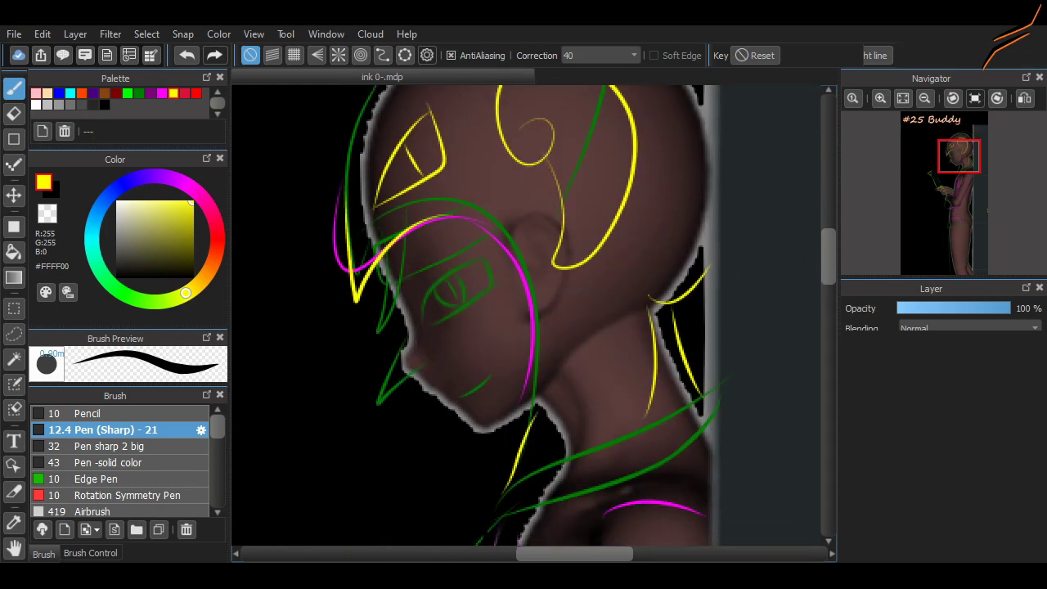
- Add short yellow ridge lines across the inside of the curled shape on the head
scroll(526, 316, "up", 3)
left_click_drag(562, 238, 630, 212)
left_click_drag(566, 279, 603, 266)
left_click_drag(553, 211, 628, 160)
left_click_drag(582, 121, 534, 160)
- Try yellow pointed strokes below the chin and in front of the collar
scroll(775, 302, "down", 4)
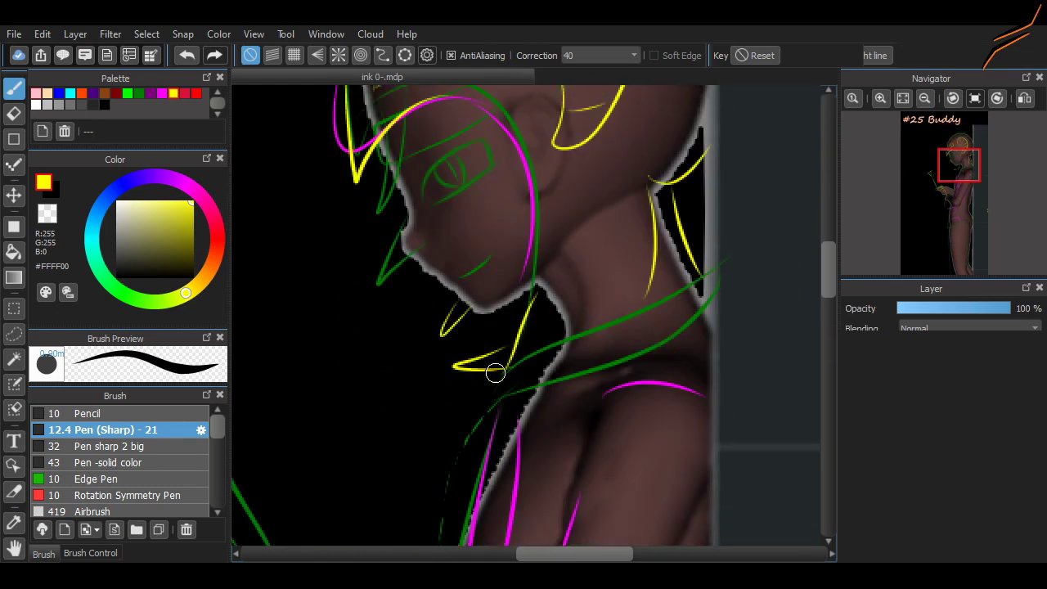
key("ctrl+z")
key("ctrl+z")
key("ctrl+z")
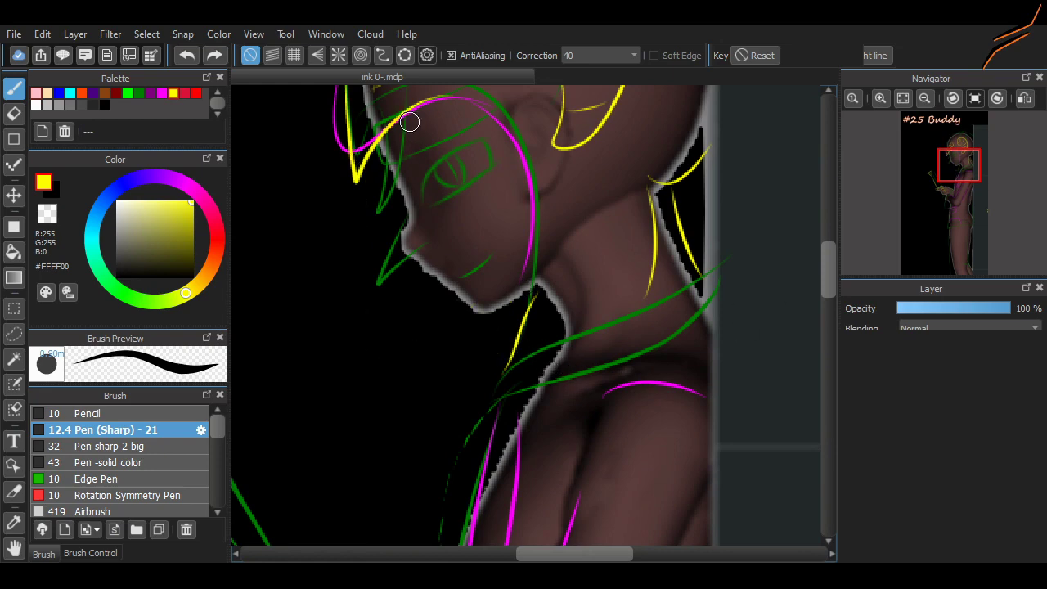
- Draw a short yellow line down the front of the face, from the fringe past the brow
left_click_drag(409, 121, 390, 239)
scroll(814, 313, "down", 3)
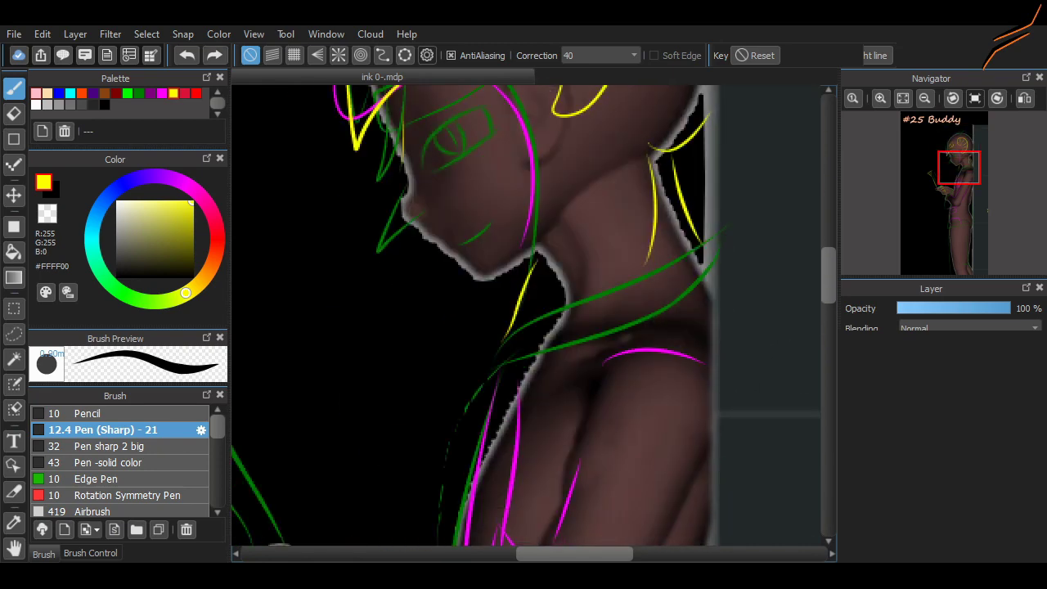
scroll(814, 312, "down", 2)
scroll(814, 313, "down", 5)
scroll(725, 333, "down", 1)
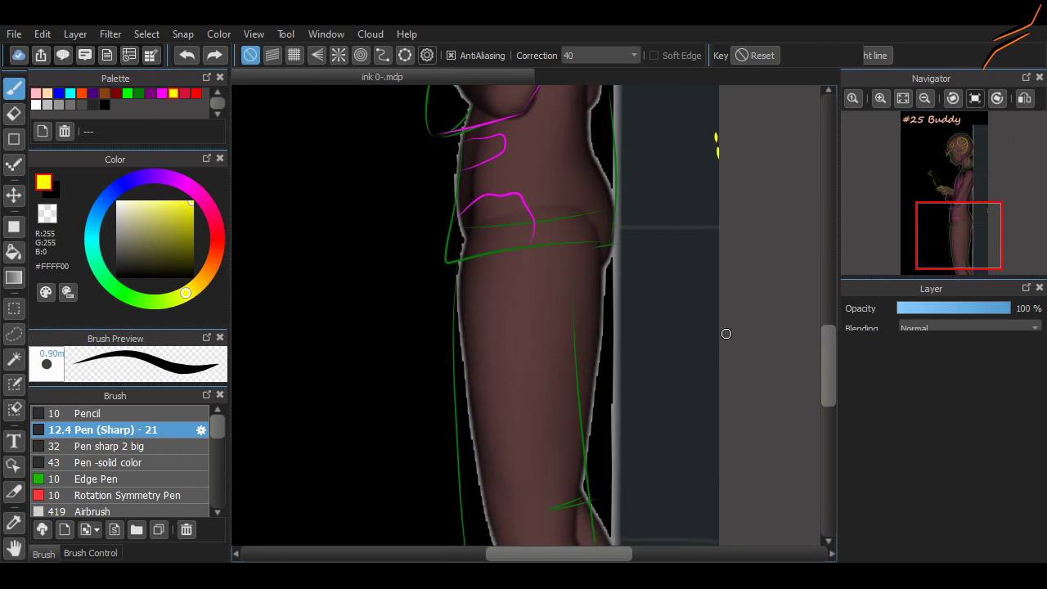
- Draw a straight white (#FFFFFF) vertical line along the wall's edge with the size 10 Pencil and grid snapping
scroll(725, 332, "down", 5)
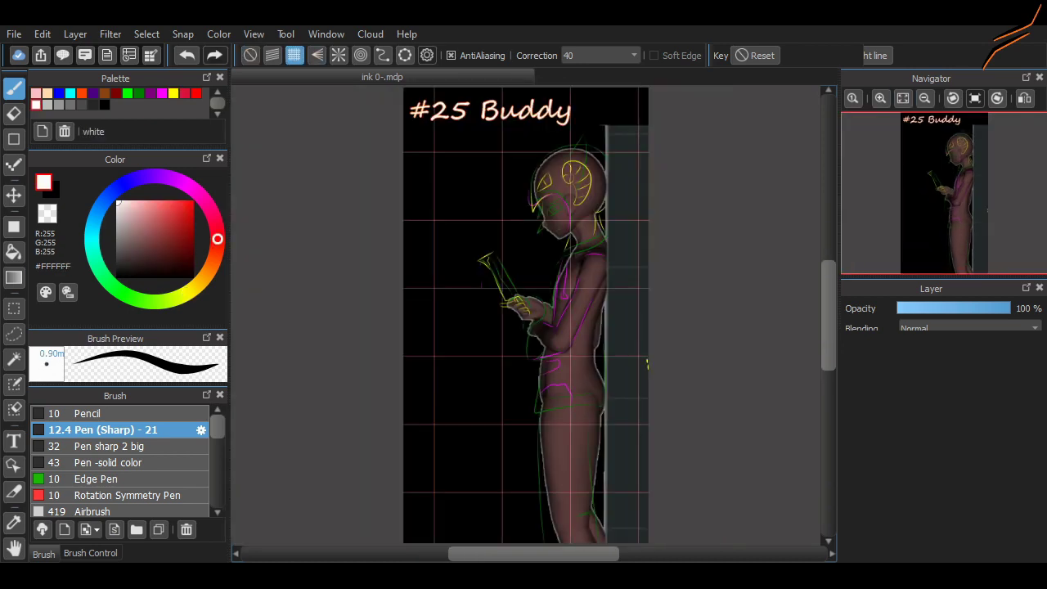
scroll(721, 383, "down", 3)
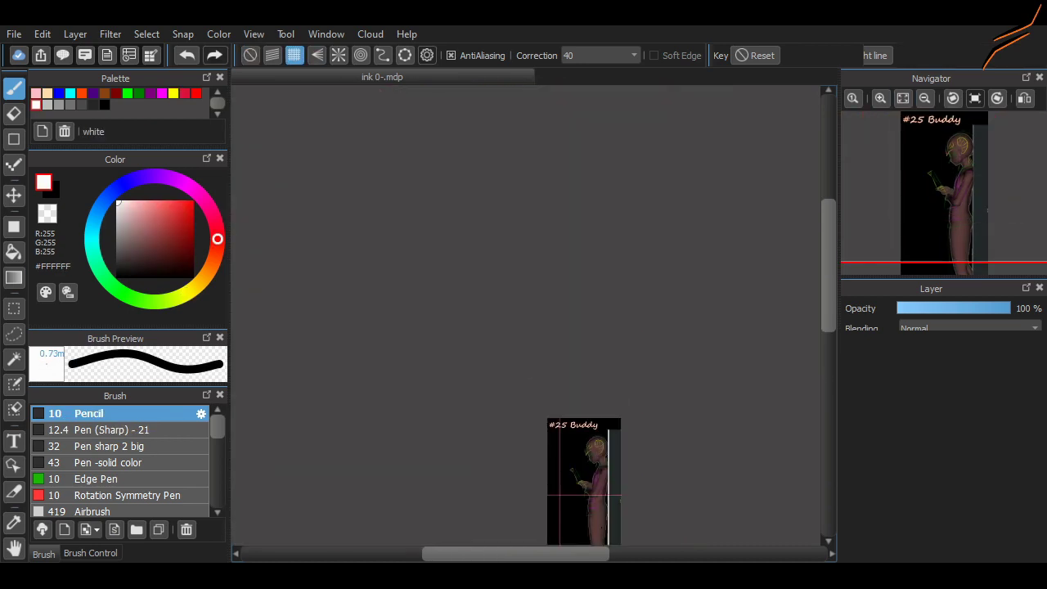
scroll(720, 383, "up", 3)
scroll(720, 383, "down", 1)
scroll(720, 383, "up", 2)
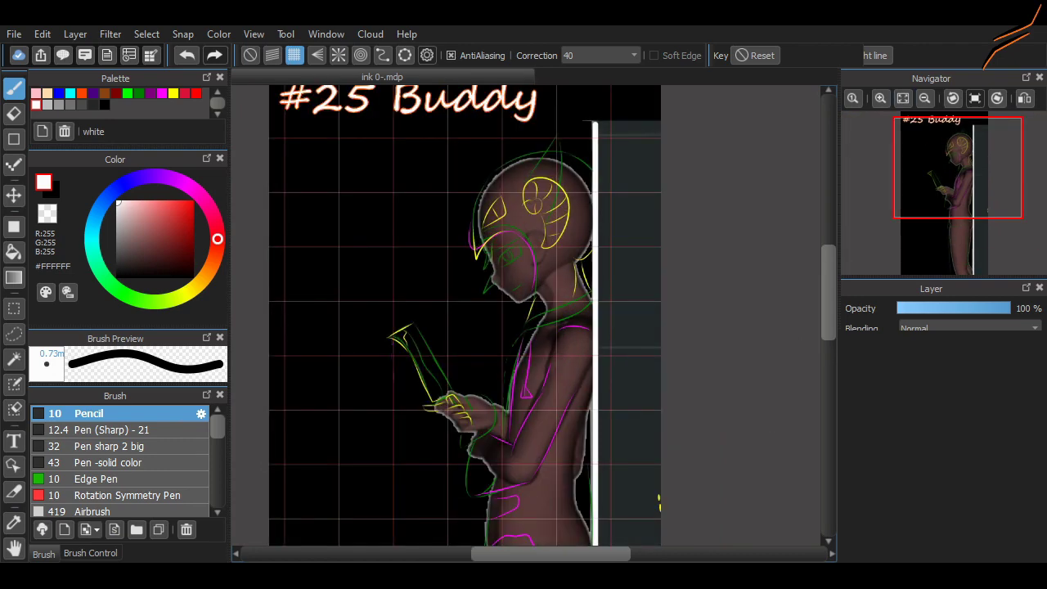
- Ink the collar's upper and lower curved edges in white with Pen (Sharp) - 21 at size 12.4
scroll(524, 205, "up", 3)
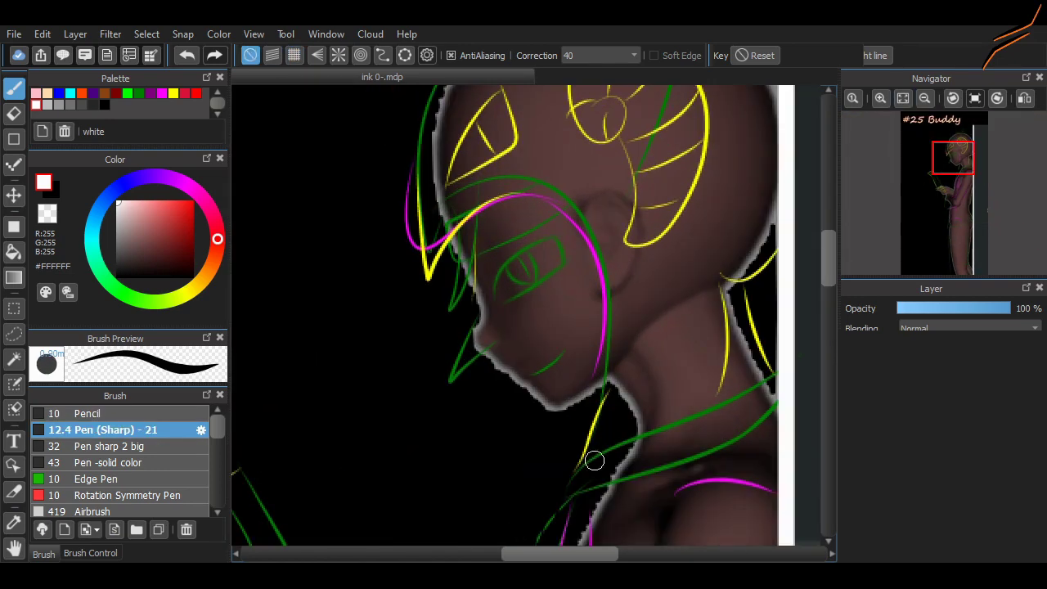
left_click_drag(564, 491, 769, 386)
scroll(561, 376, "down", 3)
key("ctrl+z")
mouse_move(565, 380)
left_mouse_down()
mouse_move(748, 261)
mouse_move(773, 262)
mouse_move(777, 309)
left_mouse_up()
key("ctrl+z")
scroll(807, 292, "down", 4)
- Ink a short white curve over the shoulder, just below the magenta guide line
left_click_drag(678, 211, 769, 224)
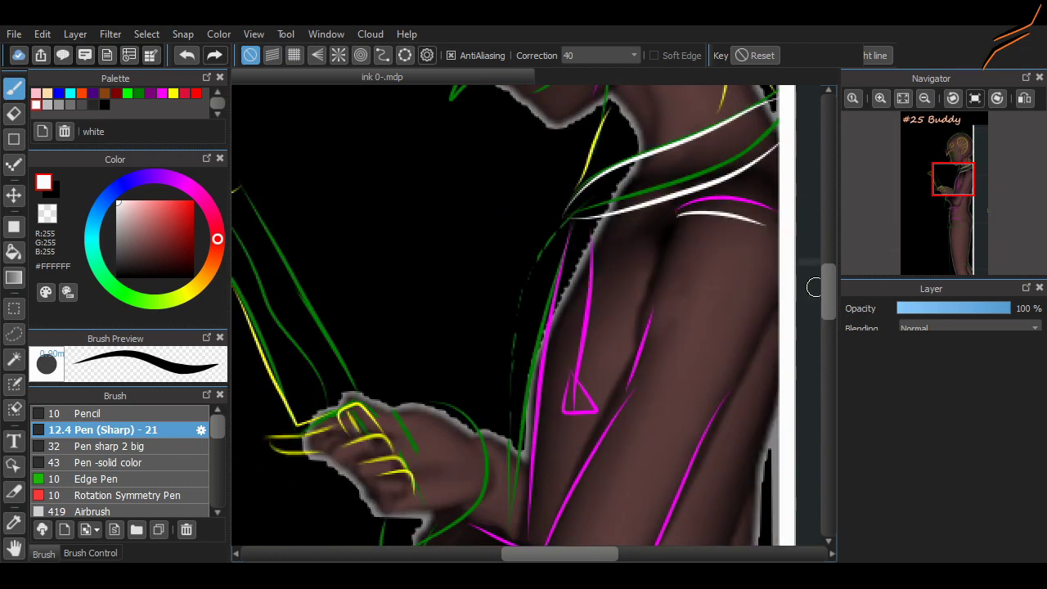
scroll(814, 286, "down", 2)
key("ctrl+z")
left_click_drag(677, 128, 768, 141)
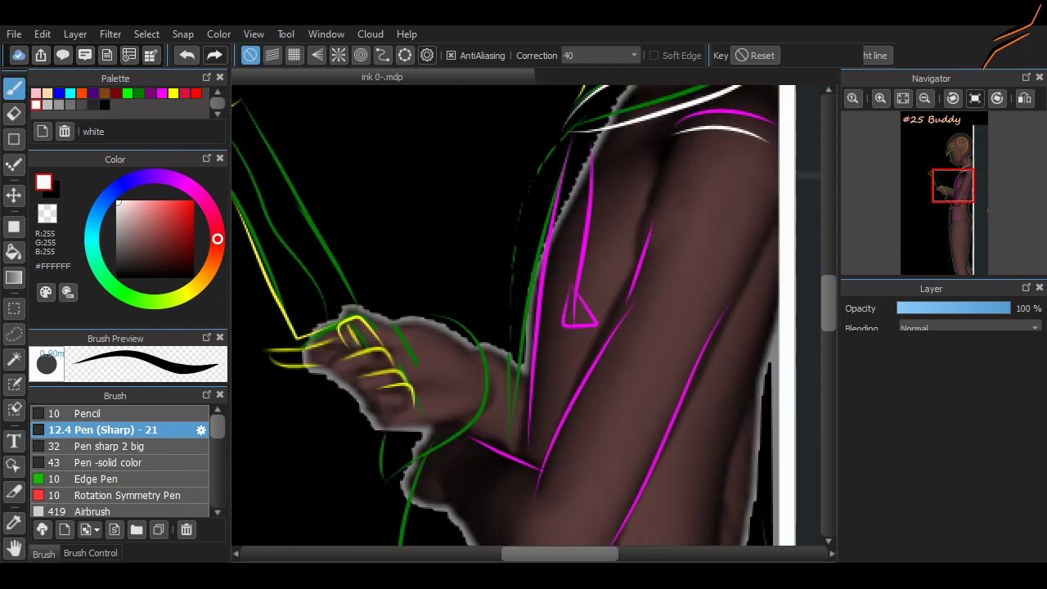
- Ink the curled fingers and the raised fingertip of the hand in white over the yellow sketch
scroll(702, 339, "up", 4)
scroll(373, 300, "down", 5)
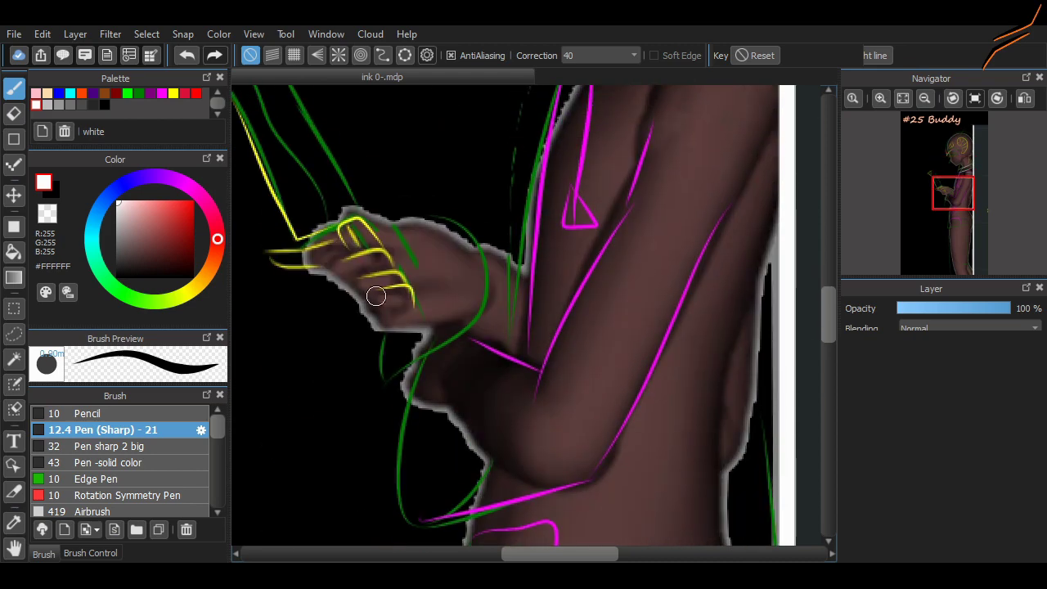
scroll(374, 299, "up", 2)
scroll(444, 292, "right", 3)
left_click_drag(429, 319, 511, 310)
mouse_move(464, 343)
left_mouse_down()
mouse_move(536, 350)
mouse_move(547, 385)
mouse_move(521, 395)
left_mouse_up()
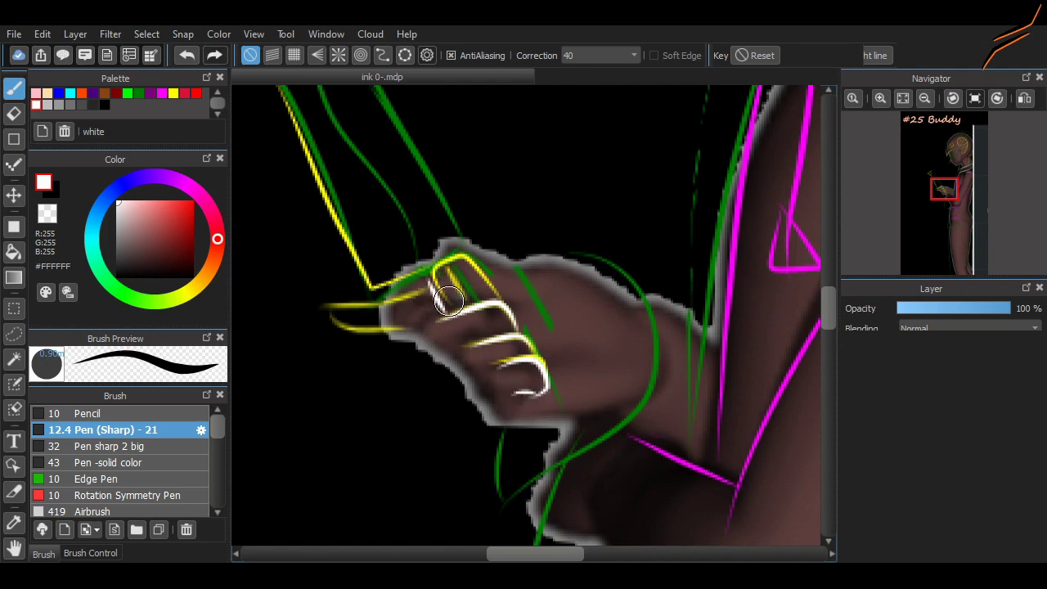
left_click_drag(448, 301, 469, 255)
left_click_drag(434, 293, 493, 293)
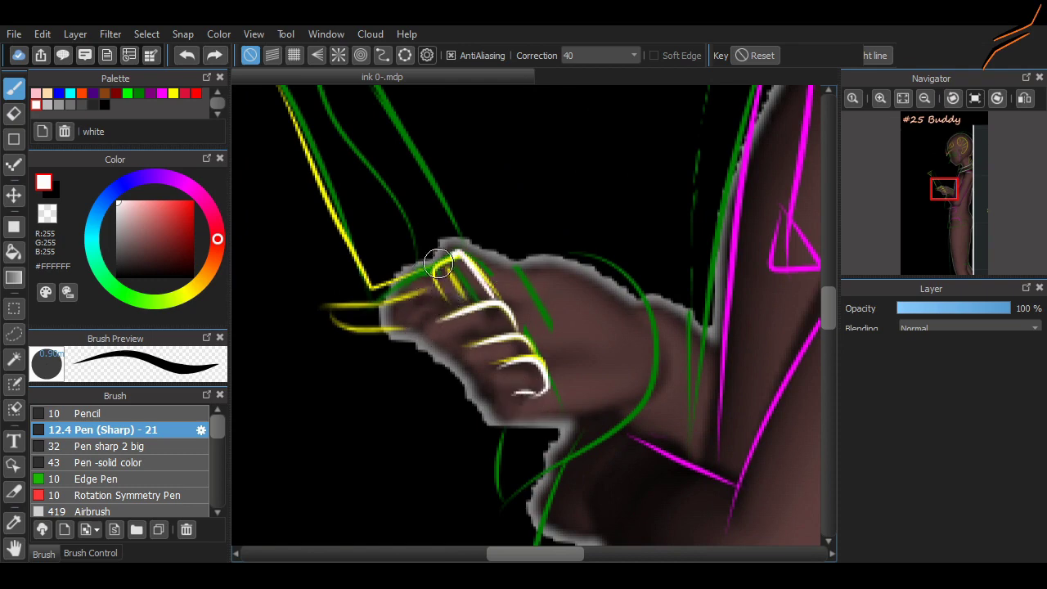
- Ink the extended finger, the palm's underside and the back of the hand in white
left_click_drag(430, 286, 331, 309)
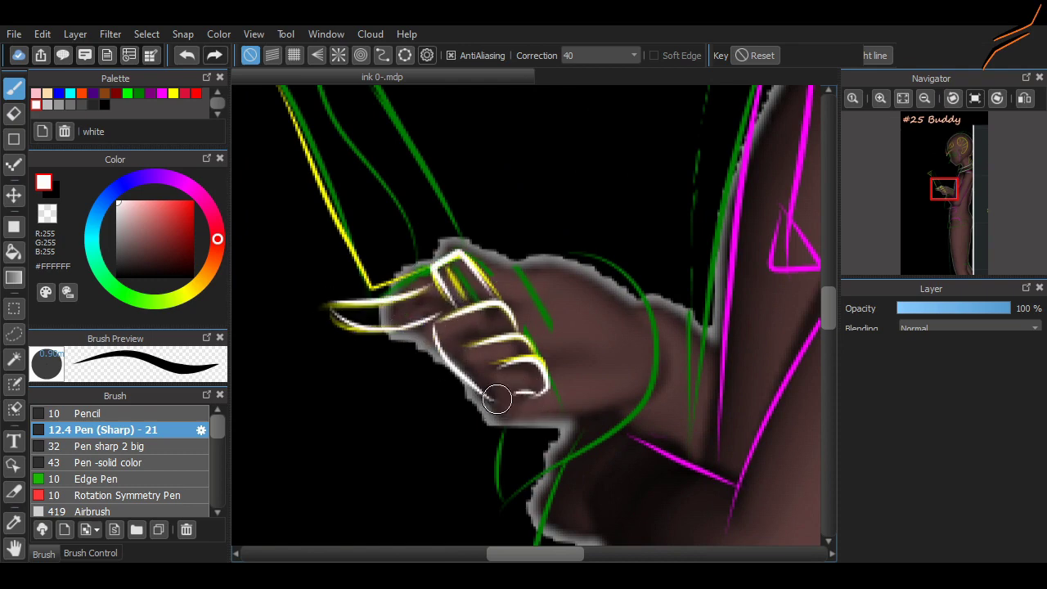
left_click_drag(632, 392, 519, 421)
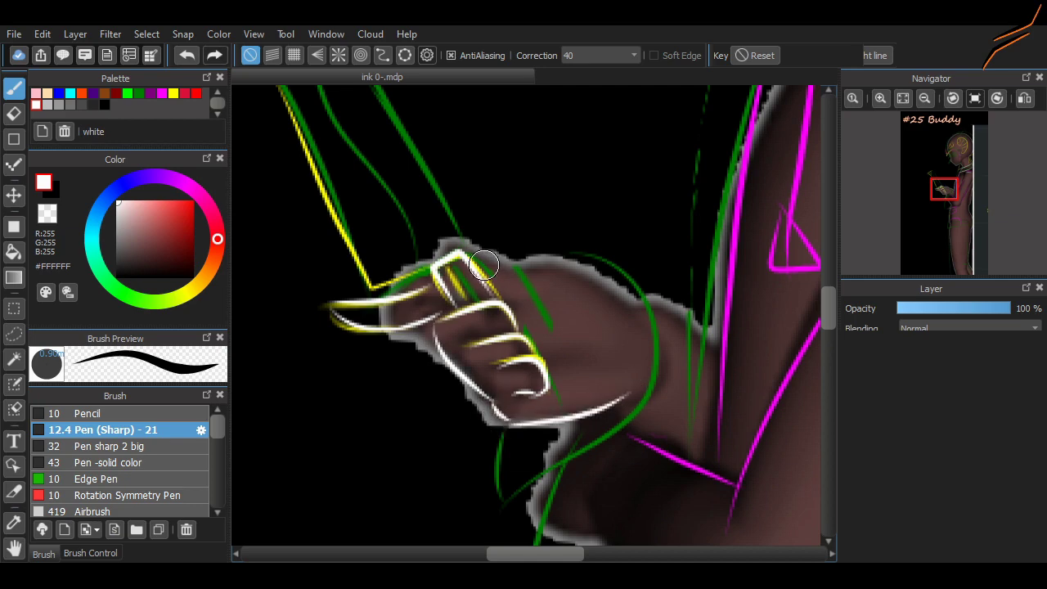
mouse_move(490, 268)
left_mouse_down()
mouse_move(637, 306)
mouse_move(545, 266)
mouse_move(632, 301)
left_mouse_up()
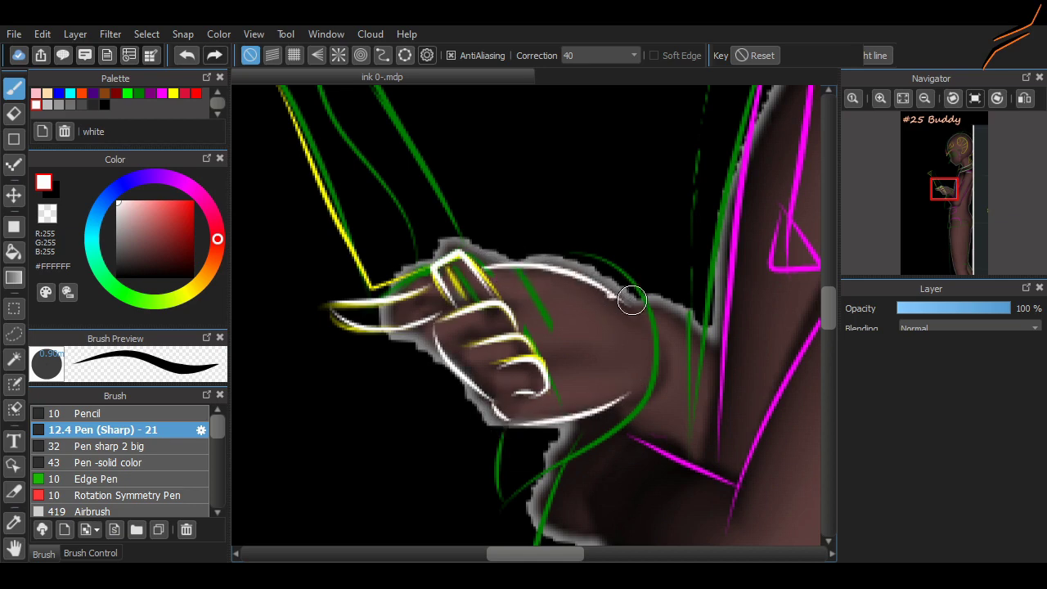
- Ink the curved sleeve cuff around the wrist with its pointed end hanging below the hand
mouse_move(534, 264)
left_mouse_down()
mouse_move(512, 501)
mouse_move(565, 450)
mouse_move(501, 435)
left_mouse_up()
key("ctrl+z")
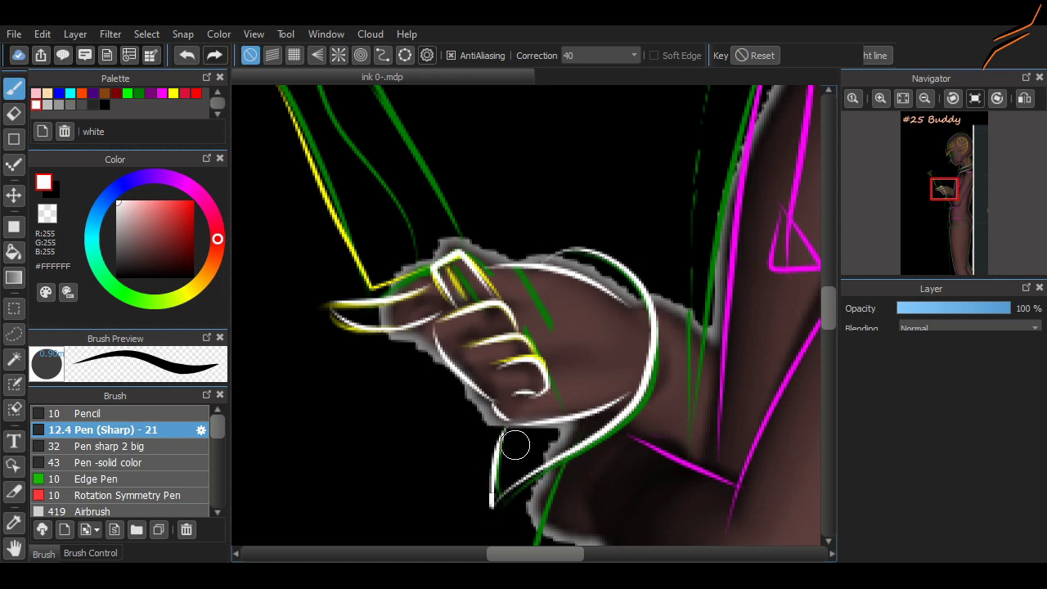
- Ink the inner edge of the upper arm in white, rising from the elbow crease along the magenta guide
scroll(726, 373, "down", 2)
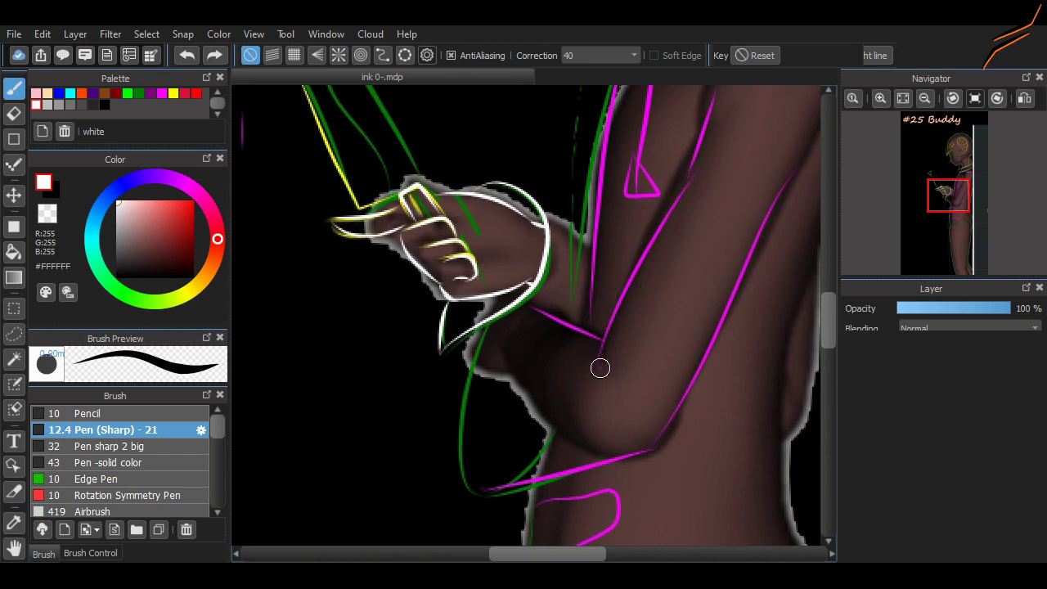
left_click_drag(601, 365, 678, 198)
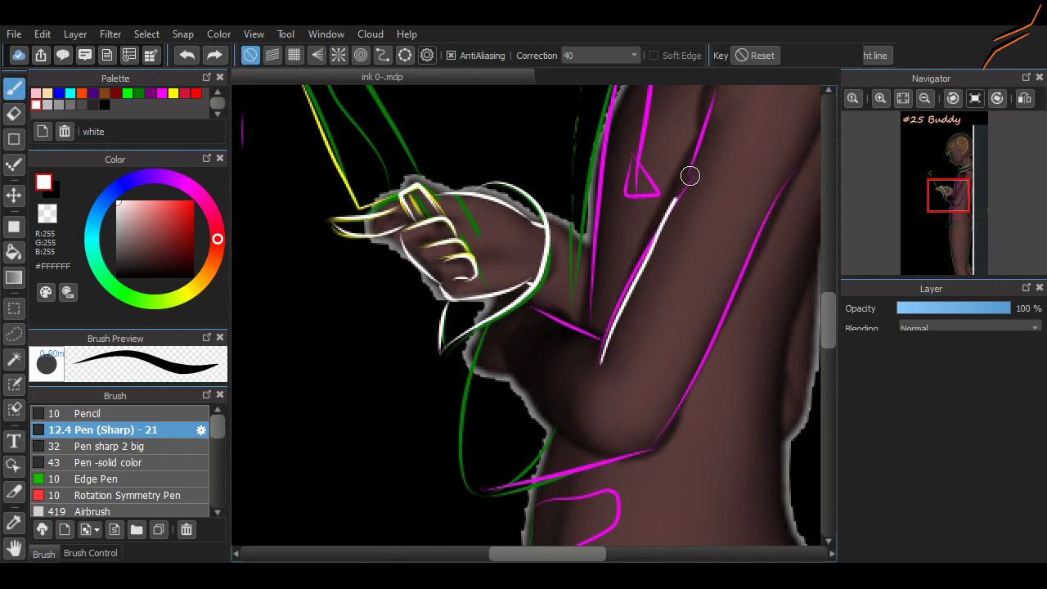
key("ctrl+z")
left_click_drag(602, 366, 688, 176)
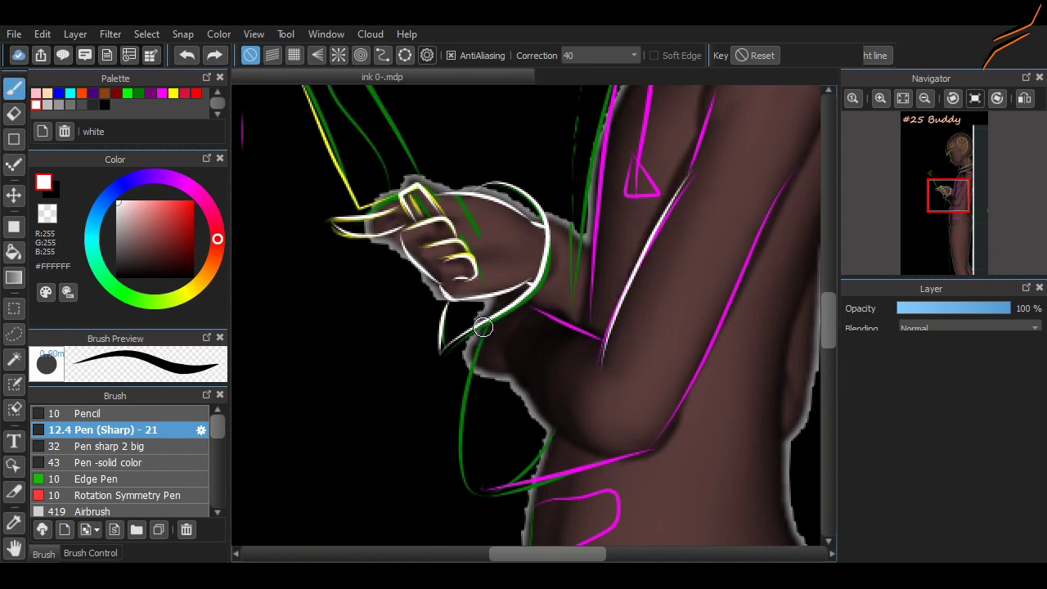
- Ink the hanging lower edge of the sleeve and the arm's rear contour from the elbow towards the shoulder
mouse_move(475, 327)
left_mouse_down()
mouse_move(646, 449)
mouse_move(532, 481)
mouse_move(692, 178)
left_mouse_up()
key("ctrl+z")
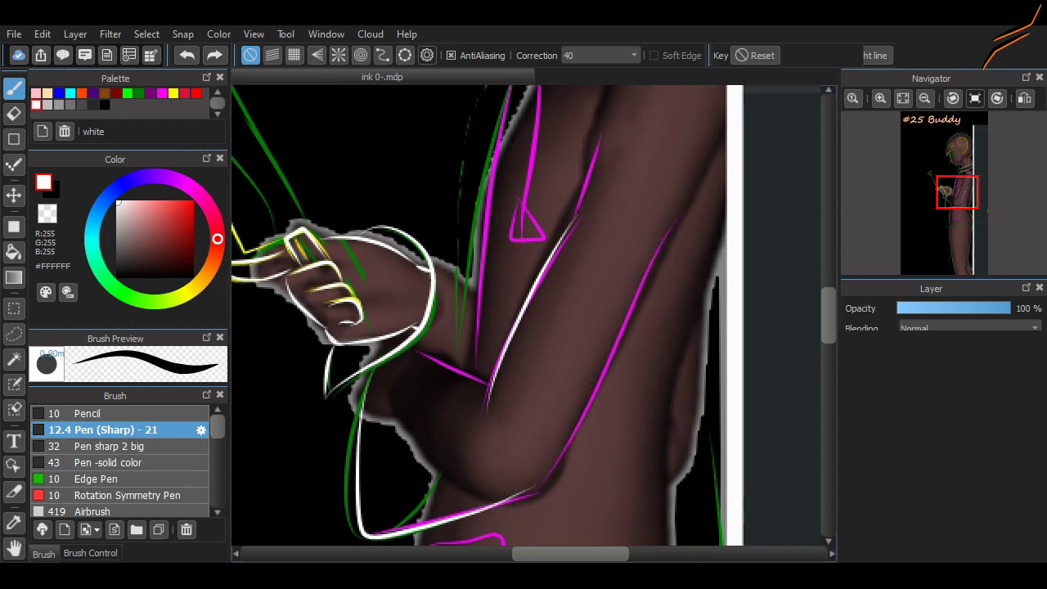
key("ctrl+z")
left_click_drag(555, 475, 690, 170)
scroll(696, 246, "up", 2)
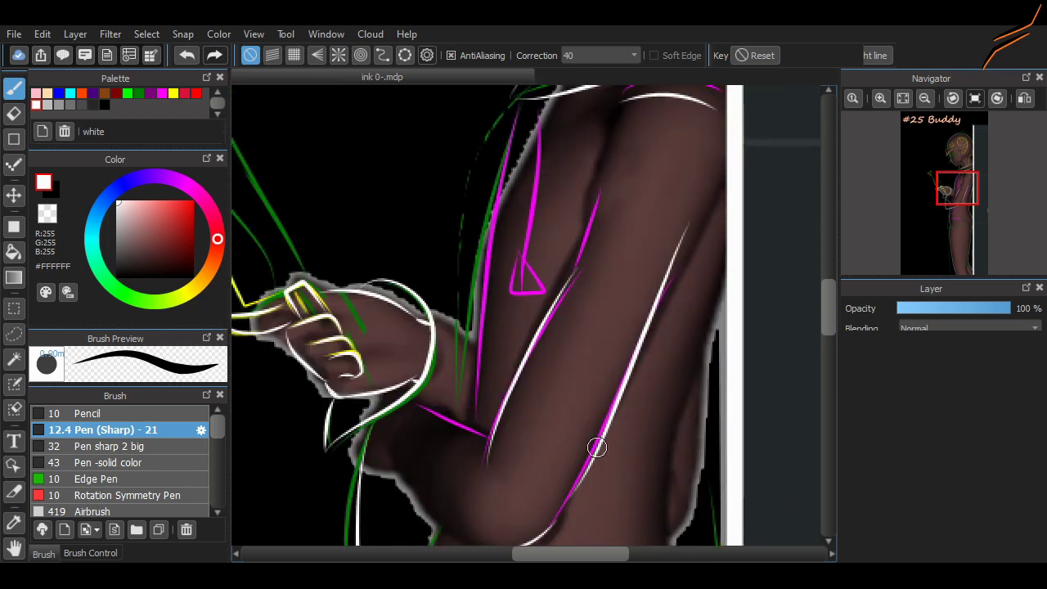
key("ctrl+z")
left_click_drag(527, 540, 706, 201)
- Ink the short white forearm line from the cuff to the elbow crease
scroll(722, 313, "down", 3)
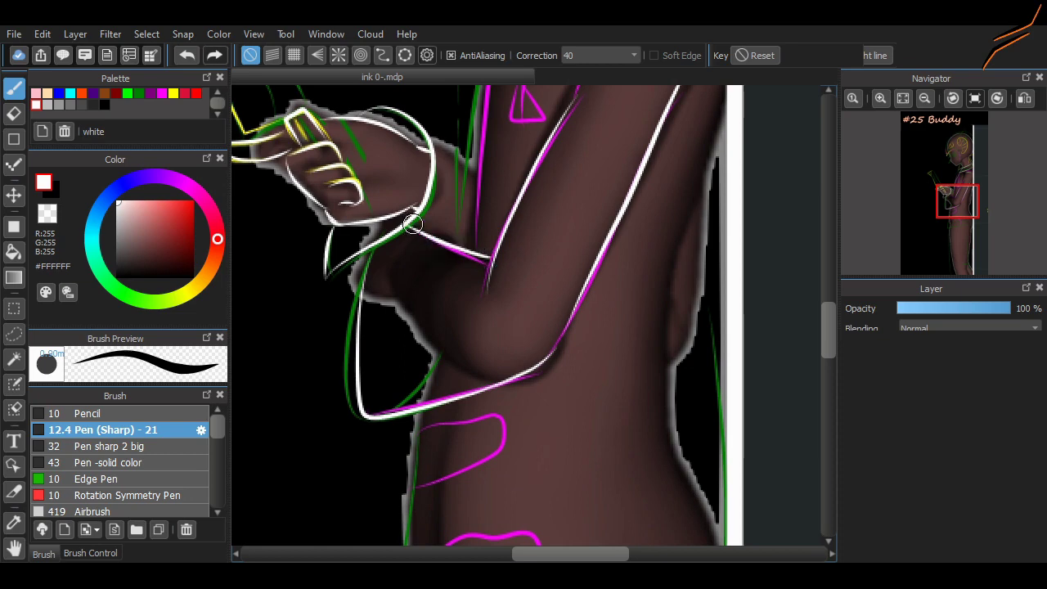
key("ctrl+z")
left_click_drag(413, 229, 491, 264)
- Sample magenta (#FF00FF) from the face line and sketch a tall pointed ear shape over the yellow horn
scroll(603, 286, "down", 3)
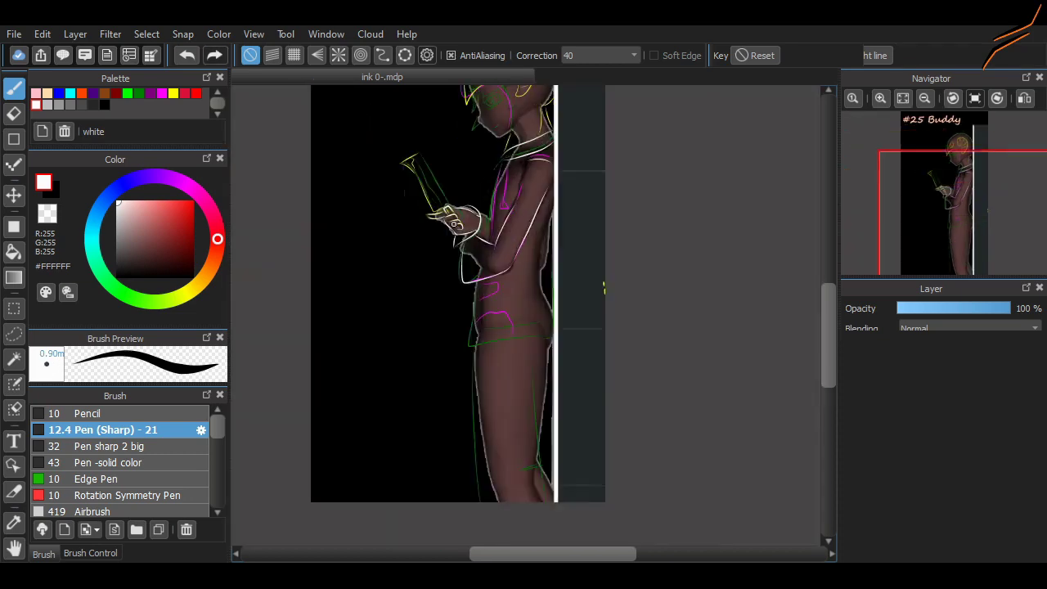
scroll(598, 262, "up", 3)
scroll(598, 262, "up", 2)
scroll(755, 299, "down", 1)
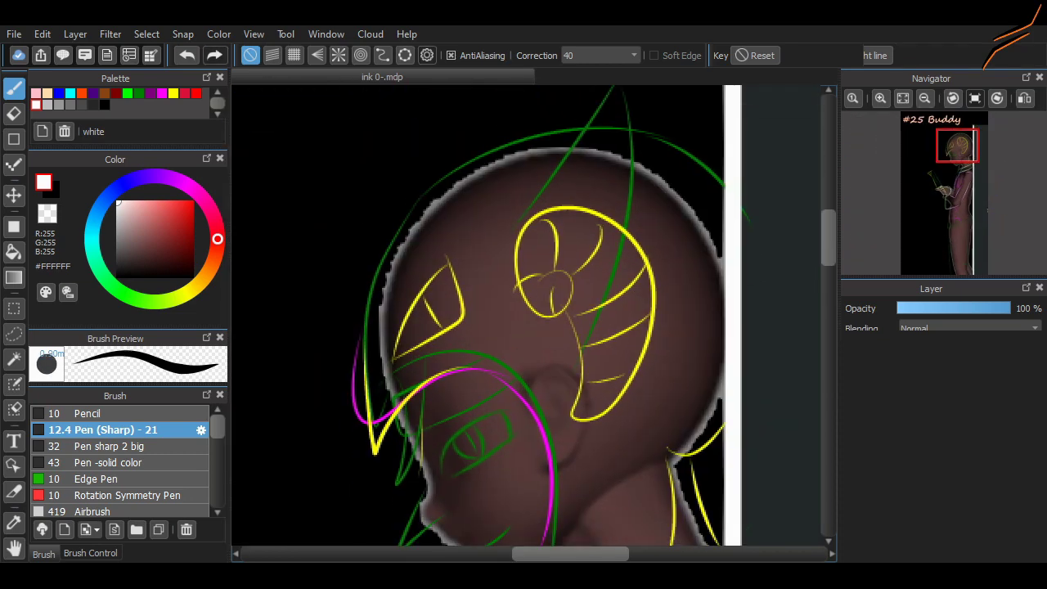
left_click(550, 491, "alt")
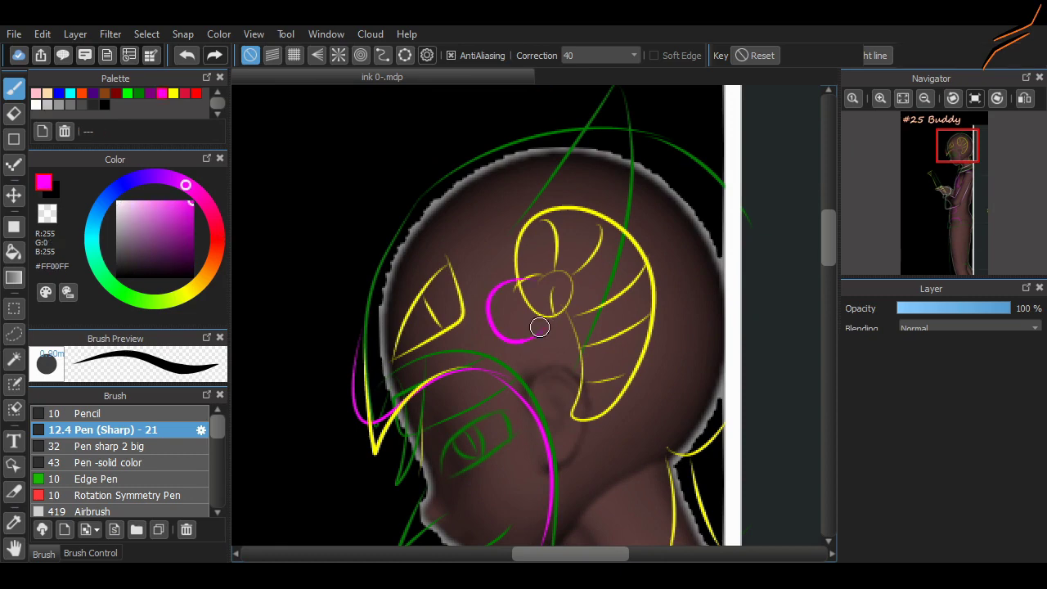
mouse_move(543, 319)
left_mouse_down()
mouse_move(620, 144)
mouse_move(608, 431)
left_mouse_up()
left_click_drag(550, 297, 605, 433)
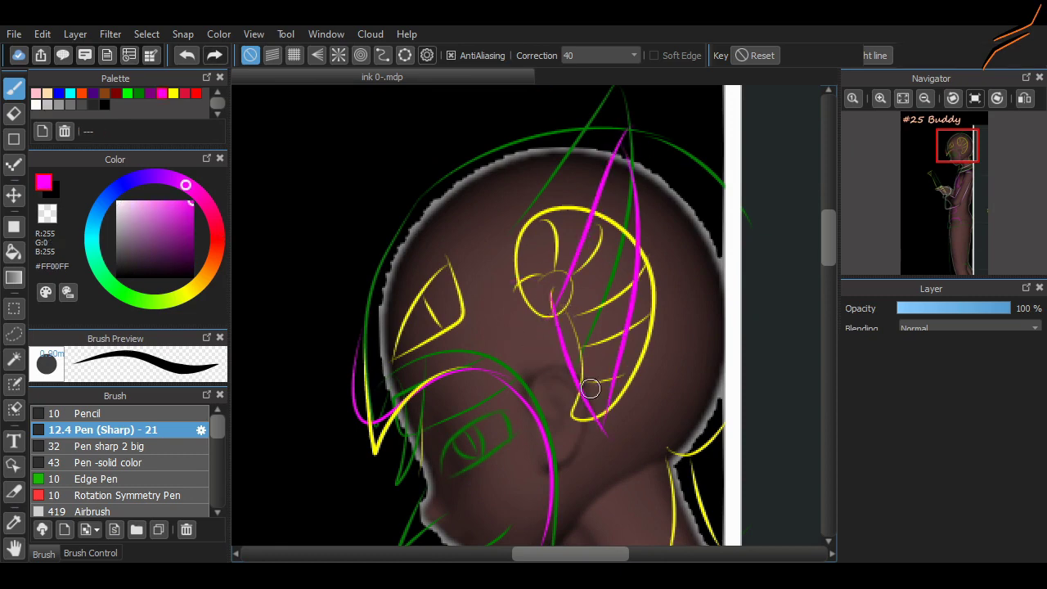
- Sketch a magenta curled horn with ridge lines around the pointed ear, plus a wavy line inside the ear
left_click_drag(544, 309, 571, 248)
scroll(816, 256, "down", 3)
left_click_drag(581, 138, 633, 360)
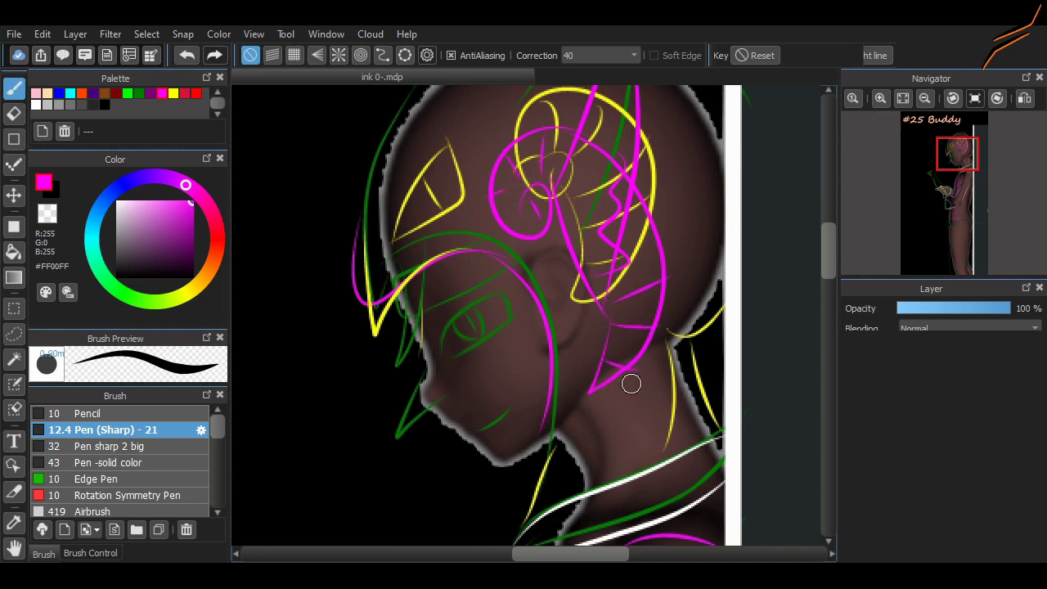
- Ink the pointed ear's lower front edge in white with Pen sharp 2 big reduced to size 22
scroll(815, 253, "up", 1)
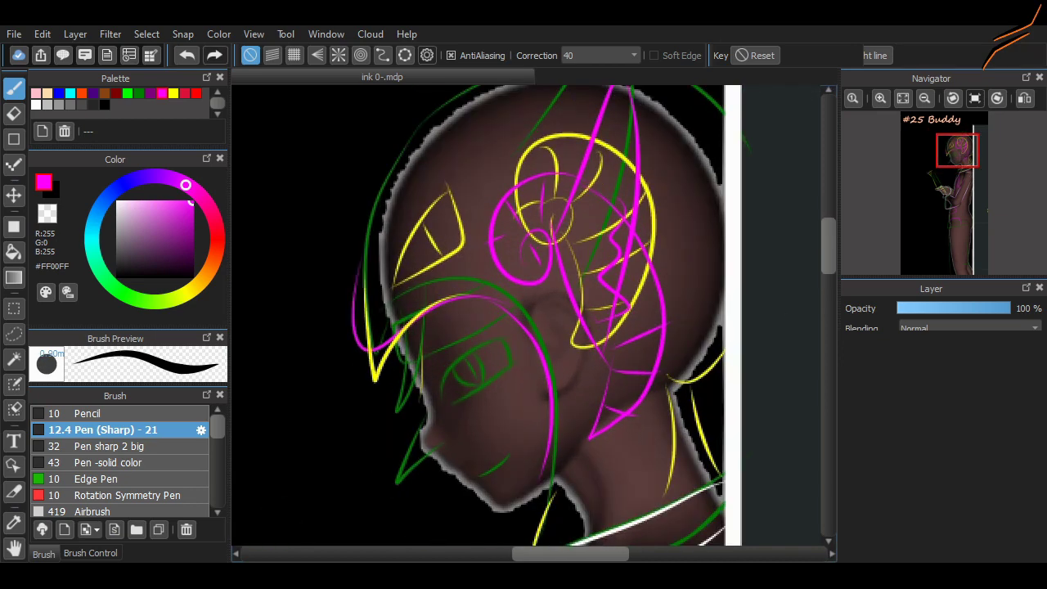
left_click(36, 104)
left_click(114, 446)
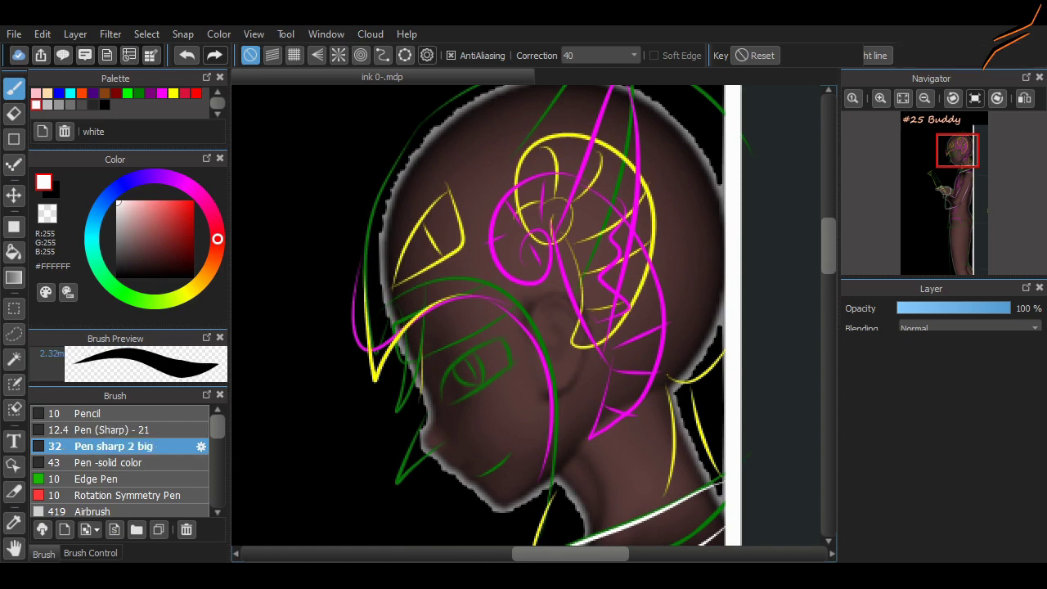
scroll(820, 272, "up", 2)
left_click_drag(551, 296, 601, 411)
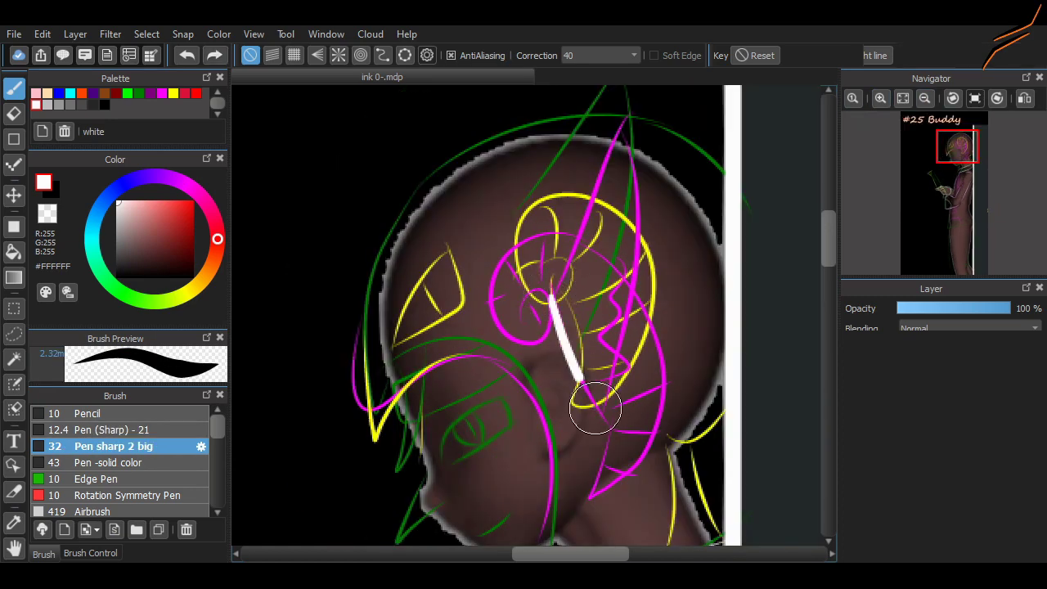
key("ctrl+z")
key("bracketleft")
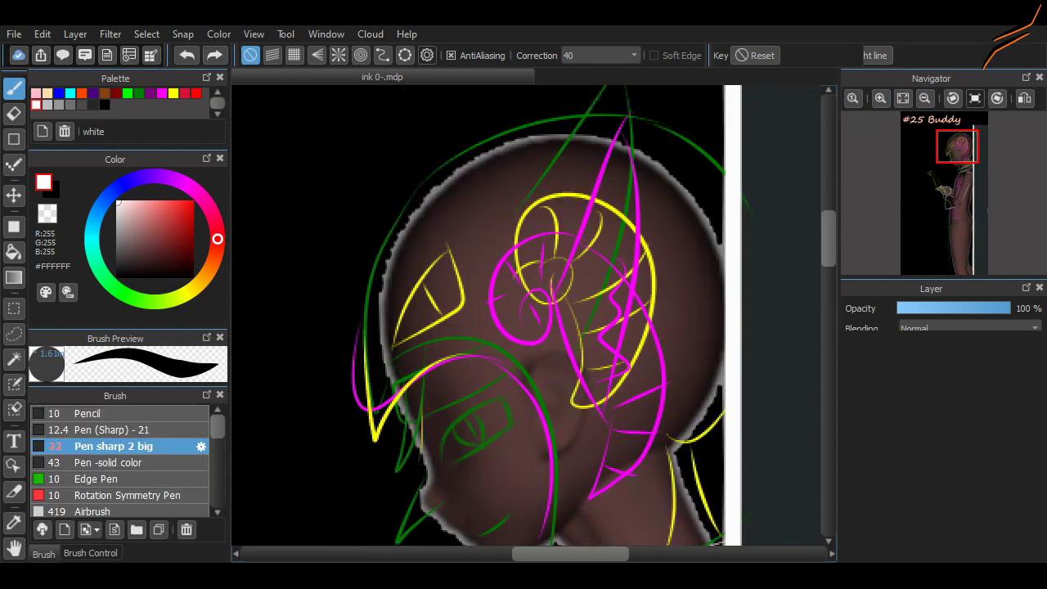
mouse_move(551, 299)
left_mouse_down()
mouse_move(612, 191)
mouse_move(612, 163)
mouse_move(546, 293)
left_mouse_up()
key("ctrl+z")
key("ctrl+z")
- Try inking the ear's upper front edge with Pen (Sharp) - 21 at size 12.4
key("Up")
key("ctrl+z")
key("ctrl+y")
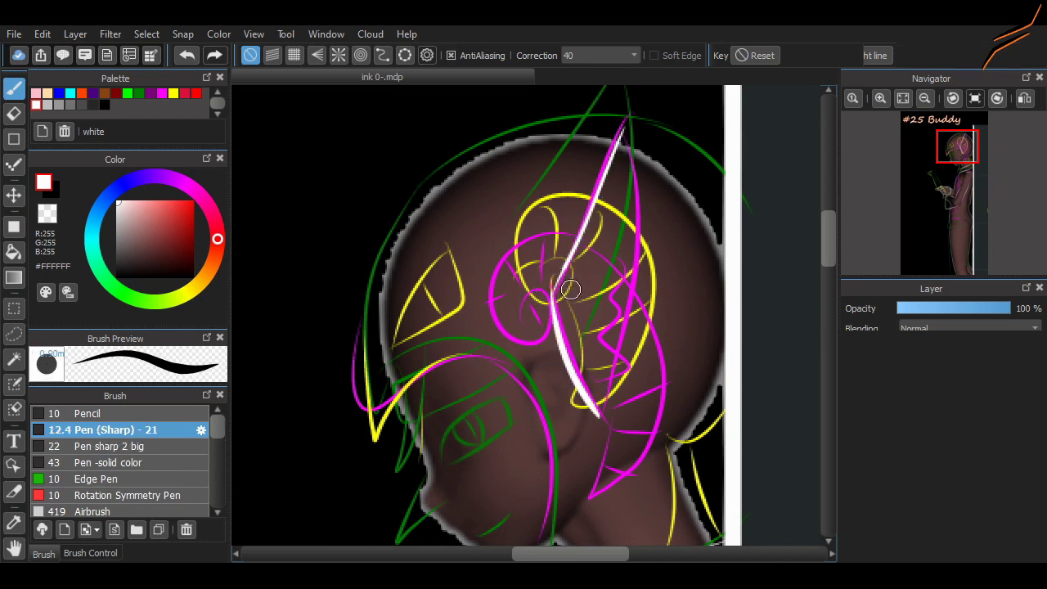
key("ctrl+z")
key("ctrl+y")
key("ctrl+z")
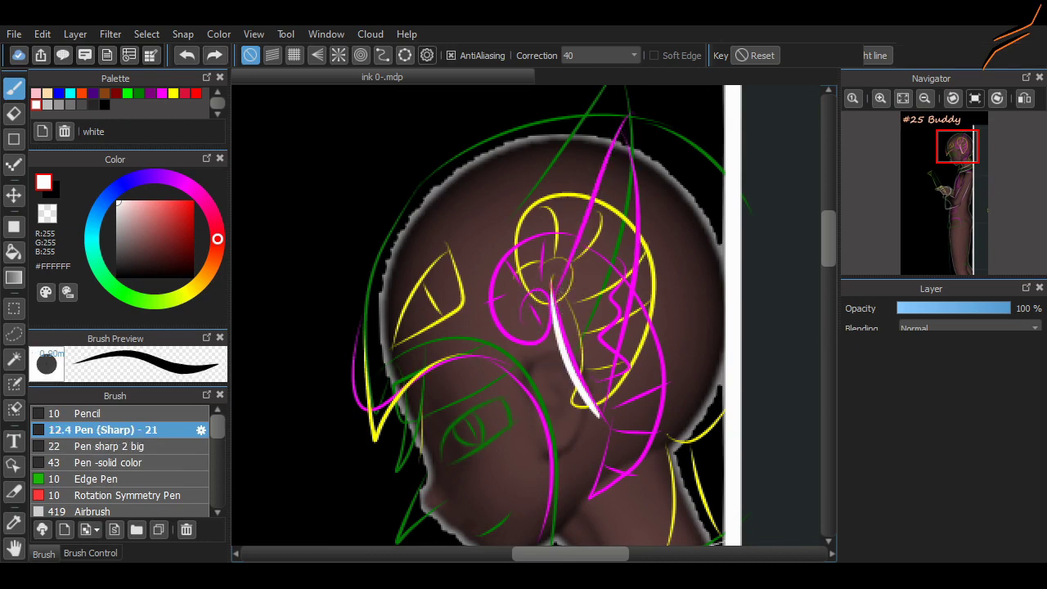
- Enlarge Pen (Sharp) - 21 to size 21 and ink the ear's upper front edge up to its tip
key("bracketright")
key("ctrl+y")
key("ctrl+z")
key("ctrl+y")
key("ctrl+z")
key("ctrl+y")
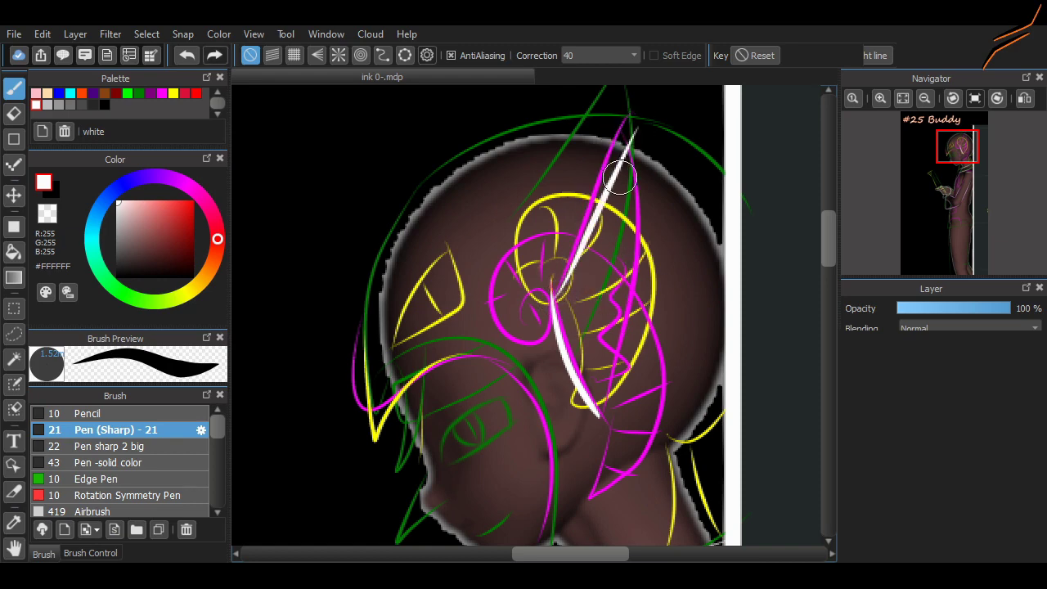
key("ctrl+z")
mouse_move(551, 283)
left_mouse_down()
mouse_move(621, 167)
mouse_move(626, 124)
left_mouse_up()
key("ctrl+z")
- Remove the trial white wavy line and ink the ear's rear edge from the tip down to its lower point
left_click_drag(571, 265, 642, 316)
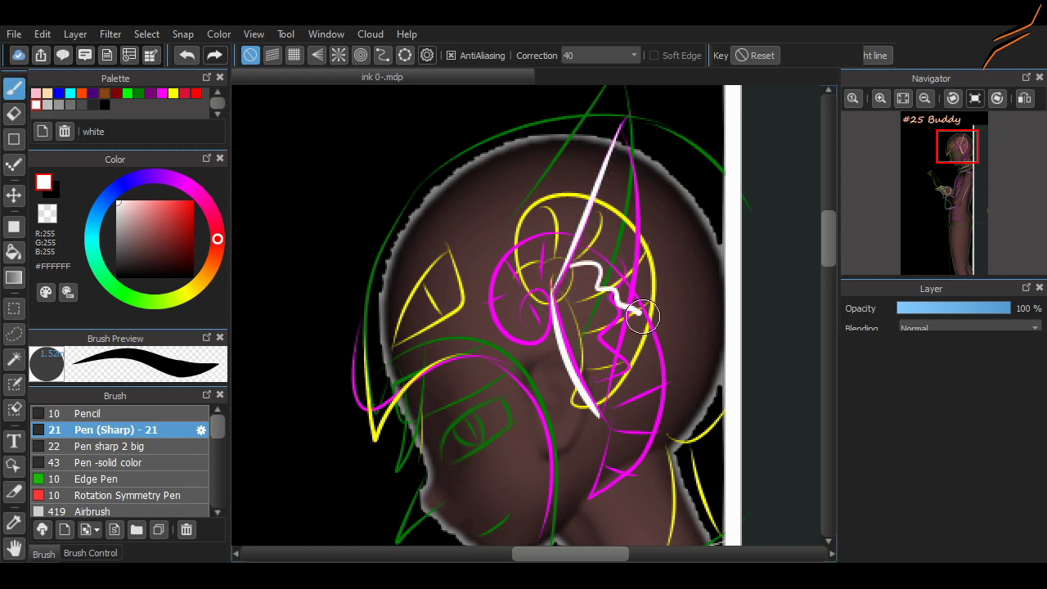
key("ctrl+z")
left_click_drag(626, 123, 602, 409)
key("ctrl+z")
key("ctrl+y")
key("ctrl+z")
key("ctrl+y")
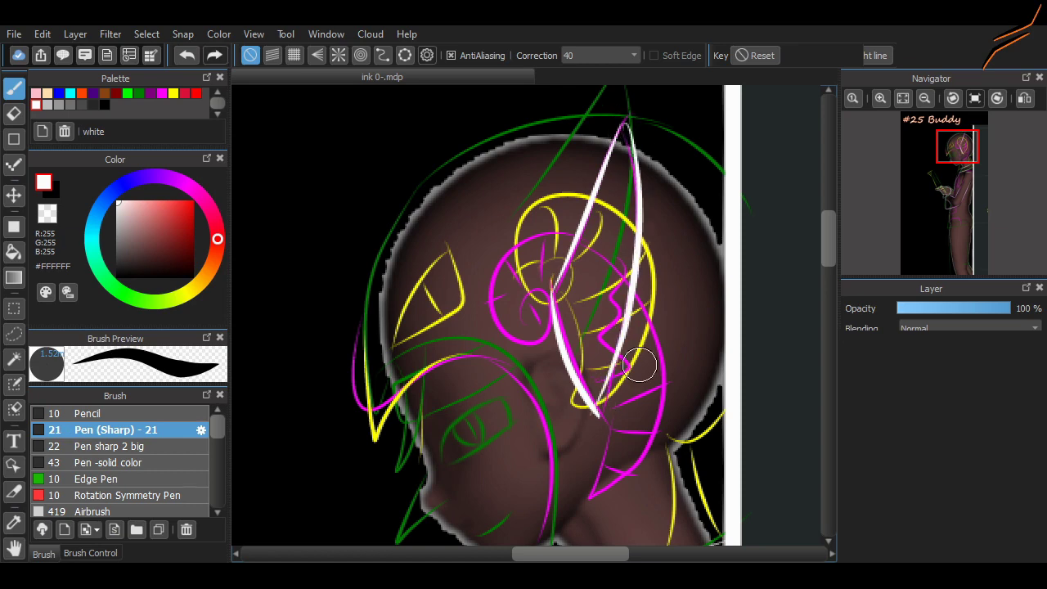
key("ctrl+z")
scroll(573, 320, "down", 2)
key("ctrl+y")
key("ctrl+z")
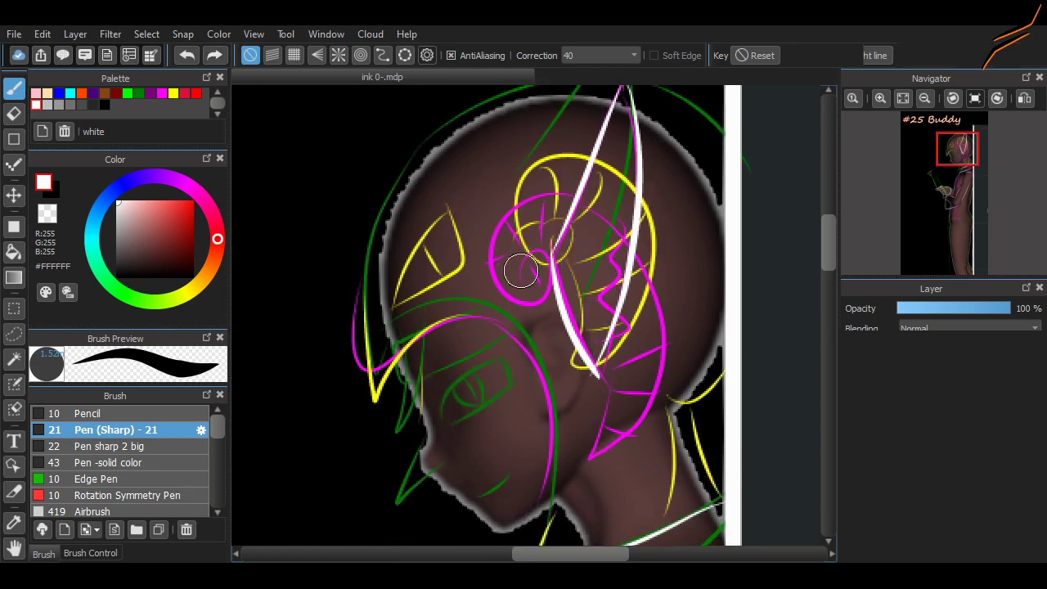
- Ink the curled horn in white, with its spiral, outer curve, inner edge and ridge lines
left_click_drag(521, 271, 568, 201)
key("ctrl+z")
mouse_move(536, 260)
left_mouse_down()
mouse_move(526, 213)
mouse_move(605, 409)
left_mouse_up()
key("ctrl+z")
key("ctrl+y")
key("ctrl+z")
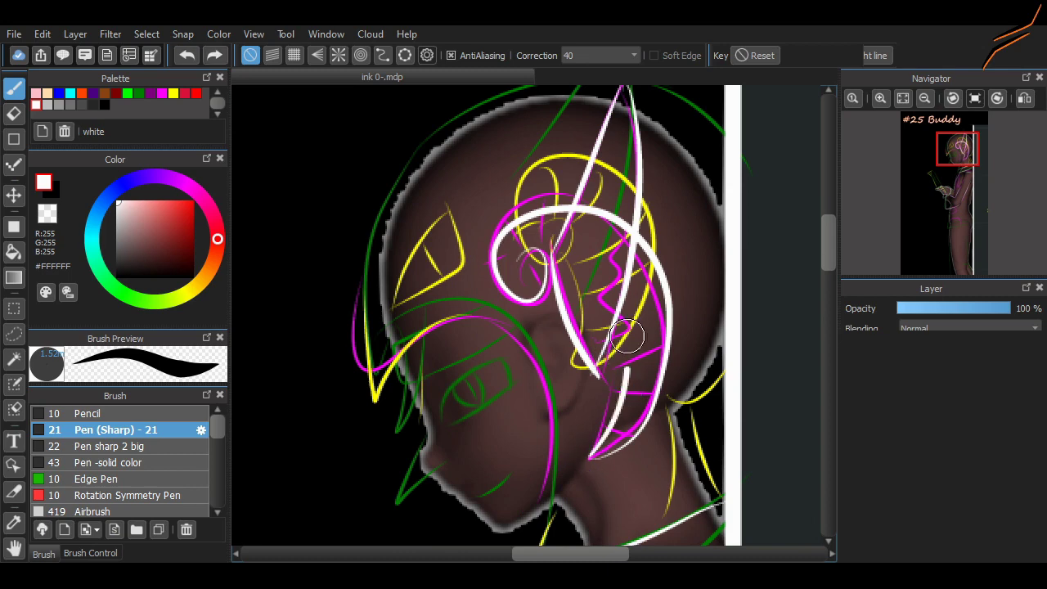
key("ctrl+z")
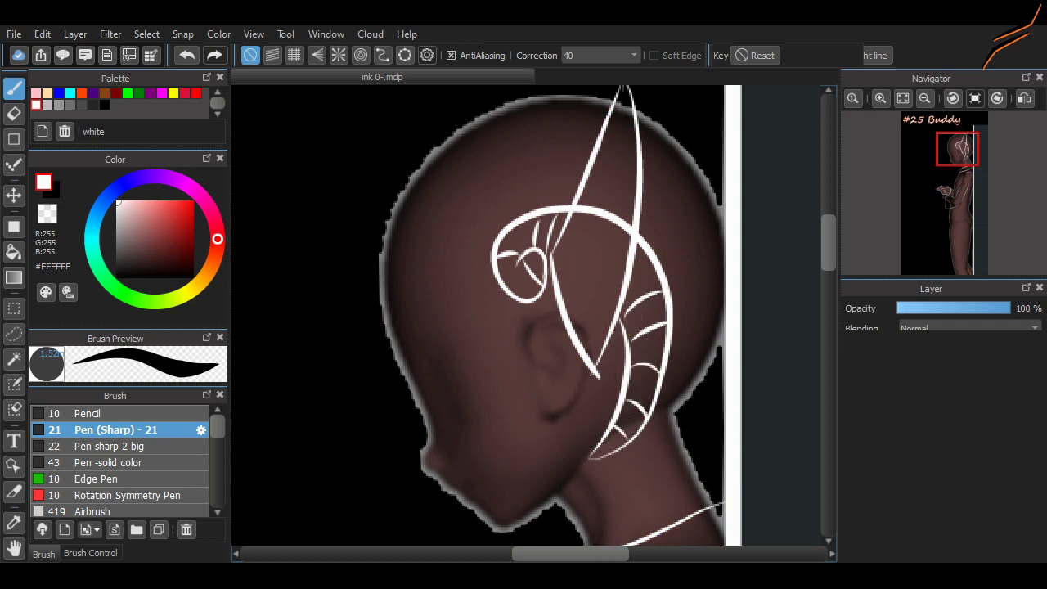
- Erase the part of the horn's outline that crosses the inside of the pointed ear
key("e")
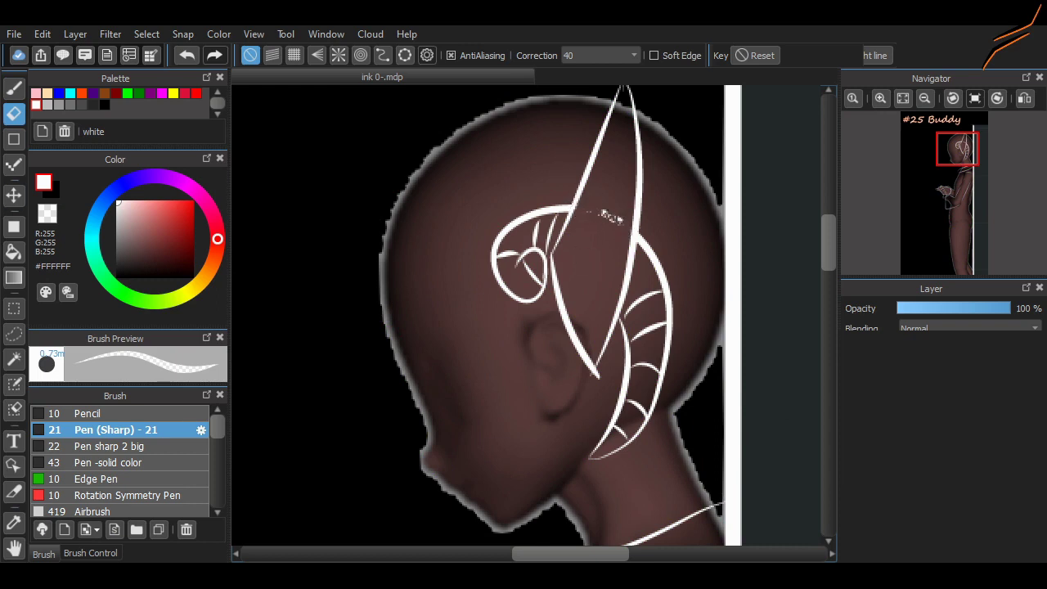
left_click_drag(603, 215, 614, 223)
key("b")
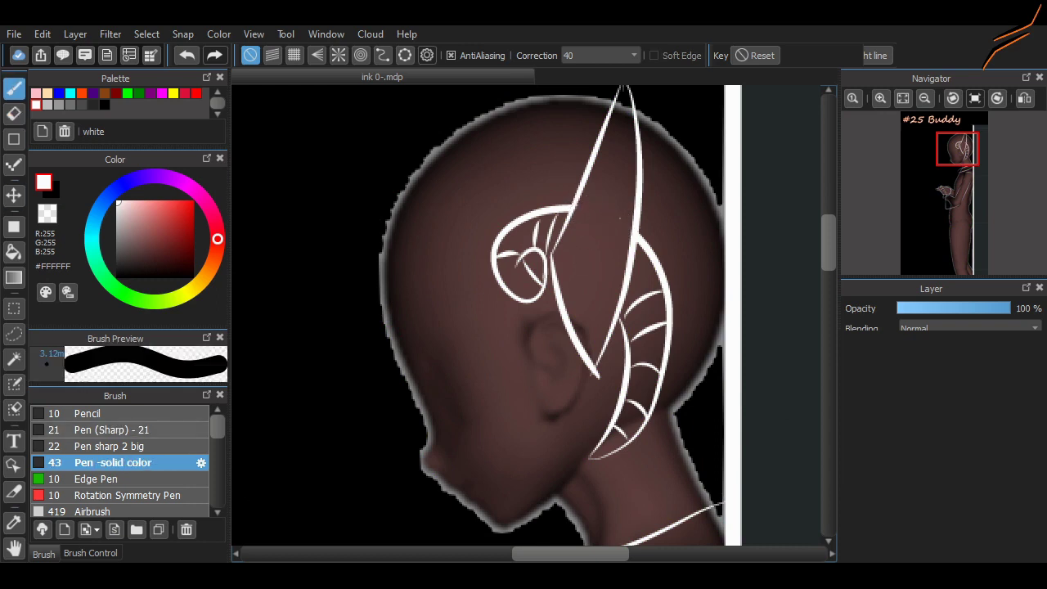
- Try inking the hood's face opening, front edge and crown in white with Pen sharp 2 big
left_click(113, 446)
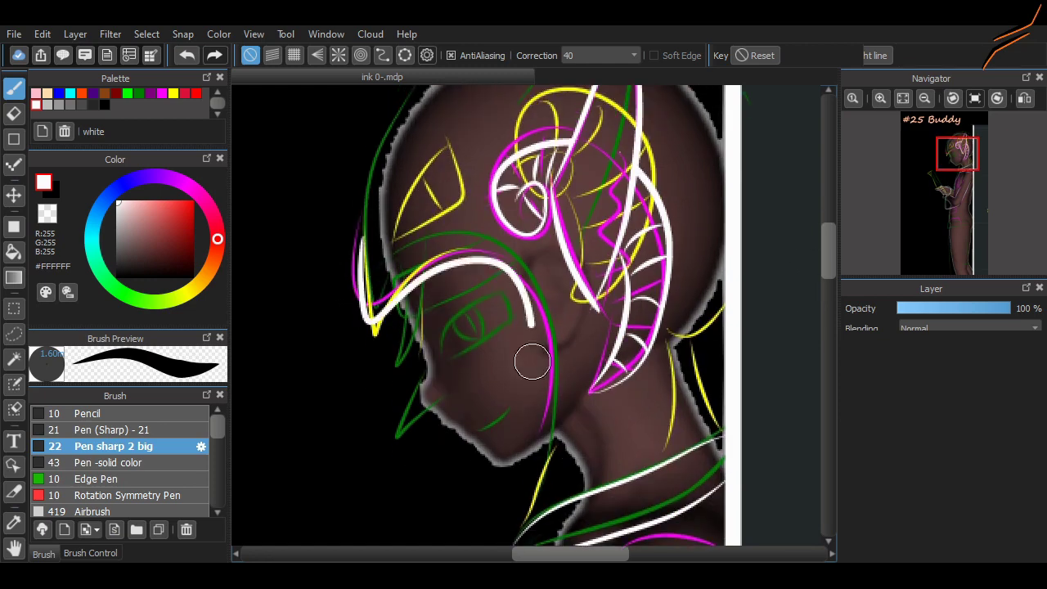
mouse_move(372, 154)
left_mouse_down()
mouse_move(533, 486)
mouse_move(531, 511)
left_mouse_up()
scroll(810, 242, "up", 3)
left_click_drag(373, 280, 452, 190)
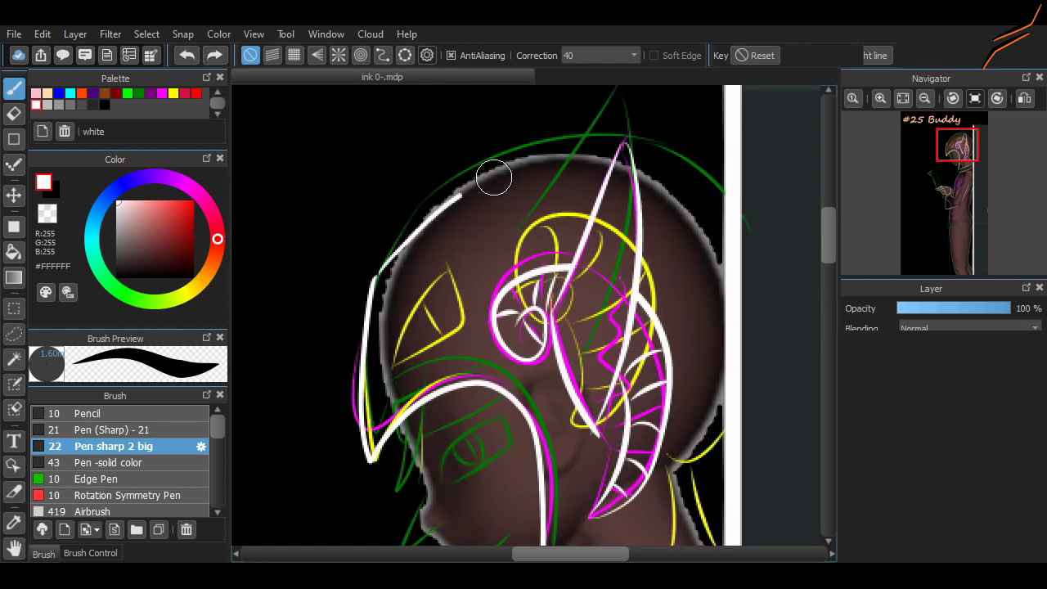
left_click_drag(405, 229, 702, 202)
key("ctrl+z")
mouse_move(365, 287)
left_mouse_down()
mouse_move(661, 154)
mouse_move(720, 215)
left_mouse_up()
key("ctrl+z")
key("ctrl+y")
- Switch to Pen (Sharp) - 21 and ink the hood's short front edge down to its pointed tip
left_click(113, 429)
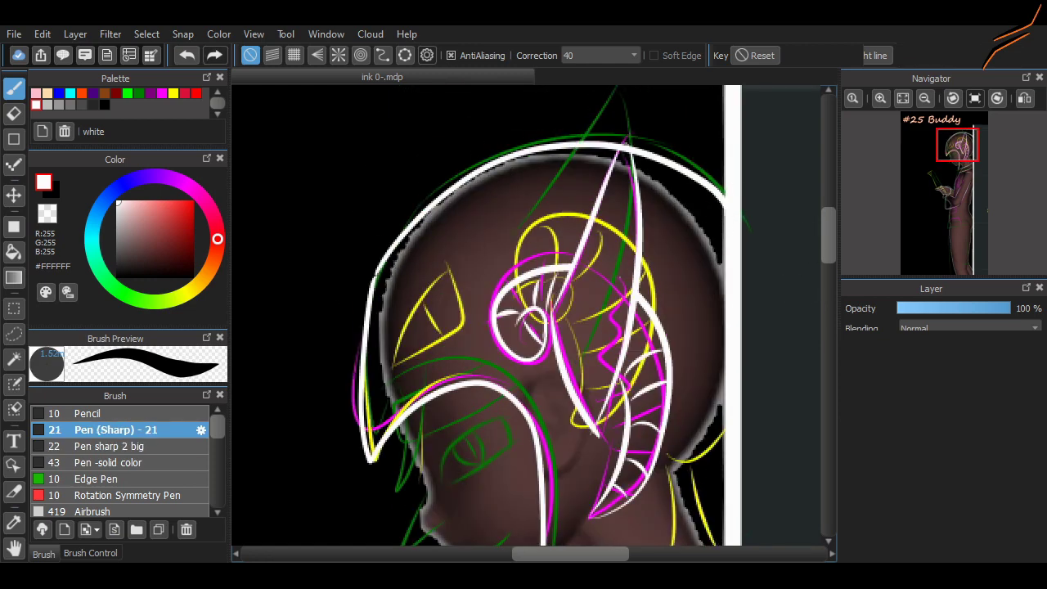
key("ctrl+z")
left_click_drag(375, 274, 713, 199)
key("ctrl+z")
scroll(466, 465, "down", 3)
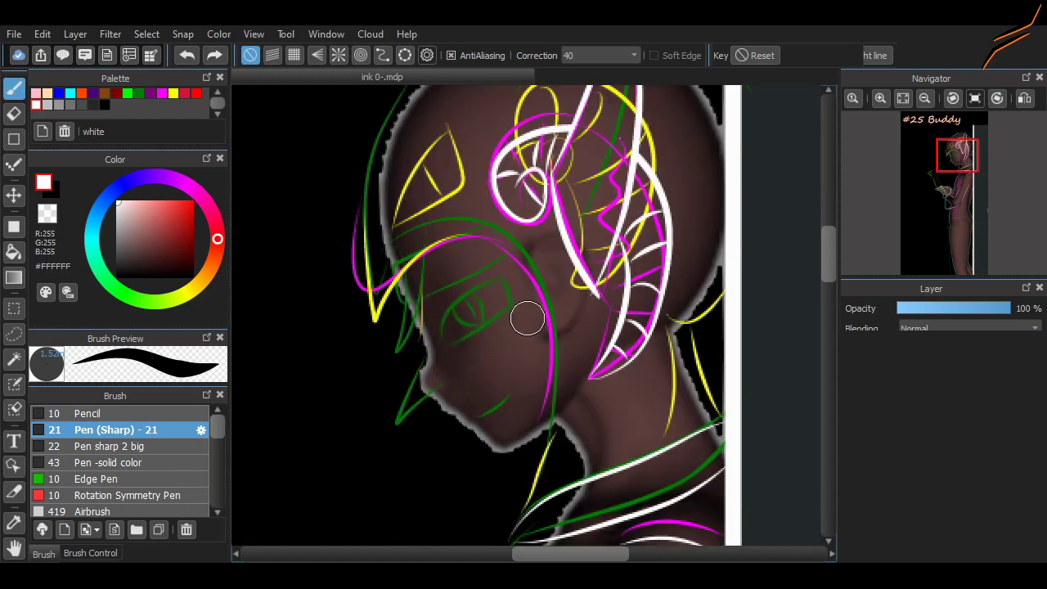
left_click_drag(365, 164, 374, 315)
- Lower the sketch layer's opacity and ink the curved face opening of the hood from its front tip to the collar
left_click_drag(373, 241, 536, 479)
key("ctrl+z")
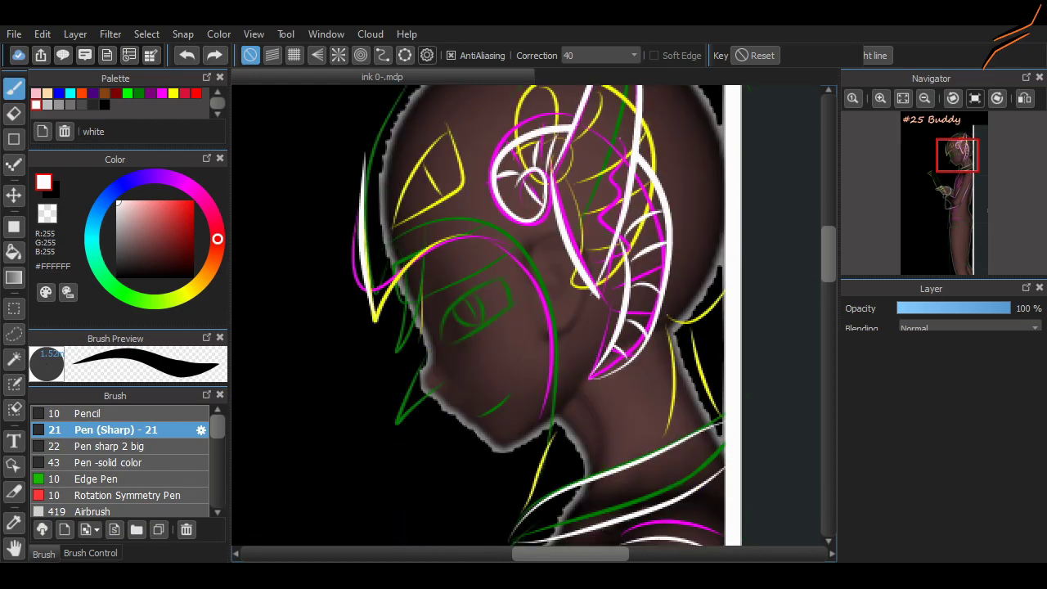
left_click_drag(1008, 309, 938, 308)
key("ctrl+z")
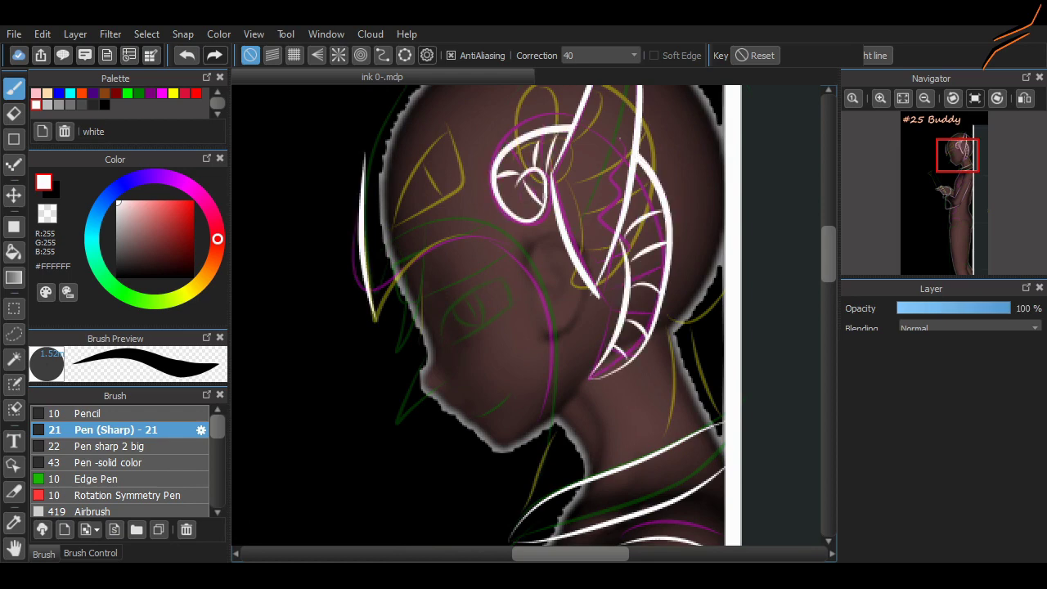
left_click_drag(554, 511, 378, 329)
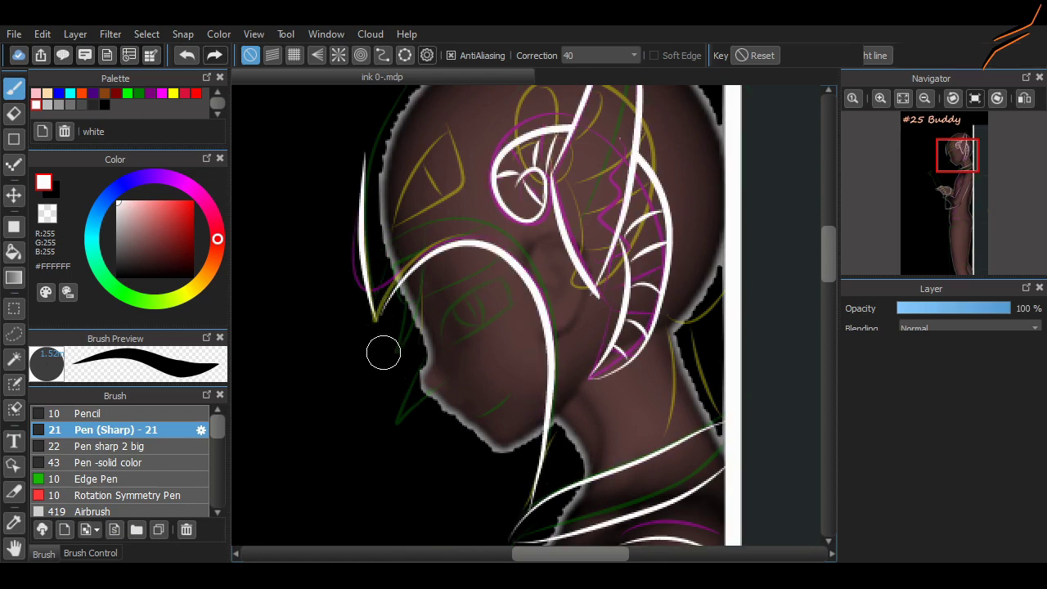
- Ink the hood's crown in white from the front edge over the top of the head towards the wall
scroll(364, 262, "up", 3)
left_click_drag(365, 262, 572, 110)
key("ctrl+z")
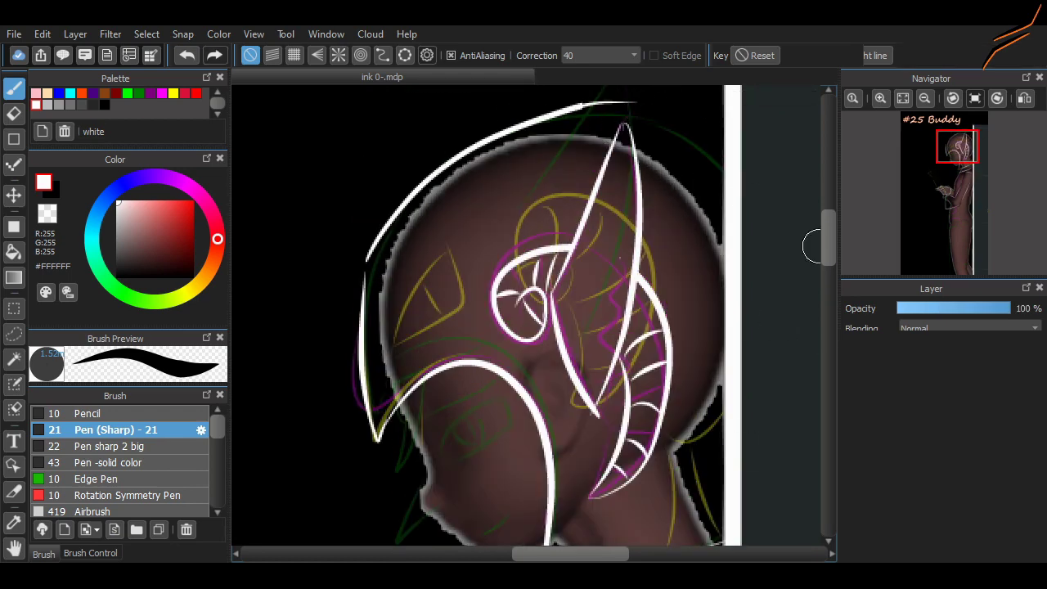
scroll(794, 280, "down", 2)
scroll(367, 264, "up", 3)
key("ctrl+z")
left_click_drag(375, 277, 676, 215)
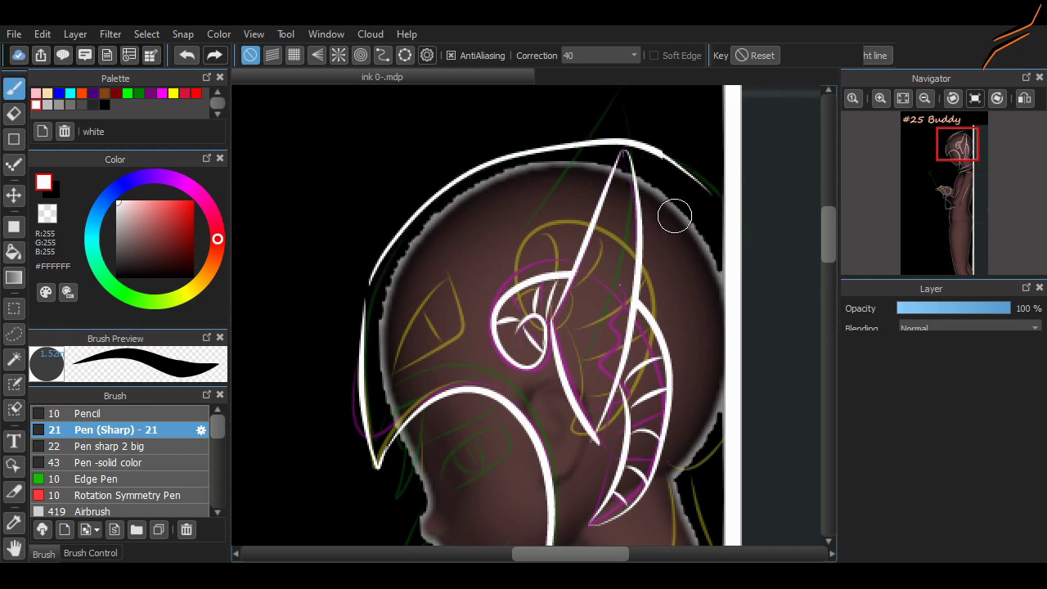
- Ink the garment's front edge in white from the collar down along the chest to the forearm
scroll(816, 239, "down", 5)
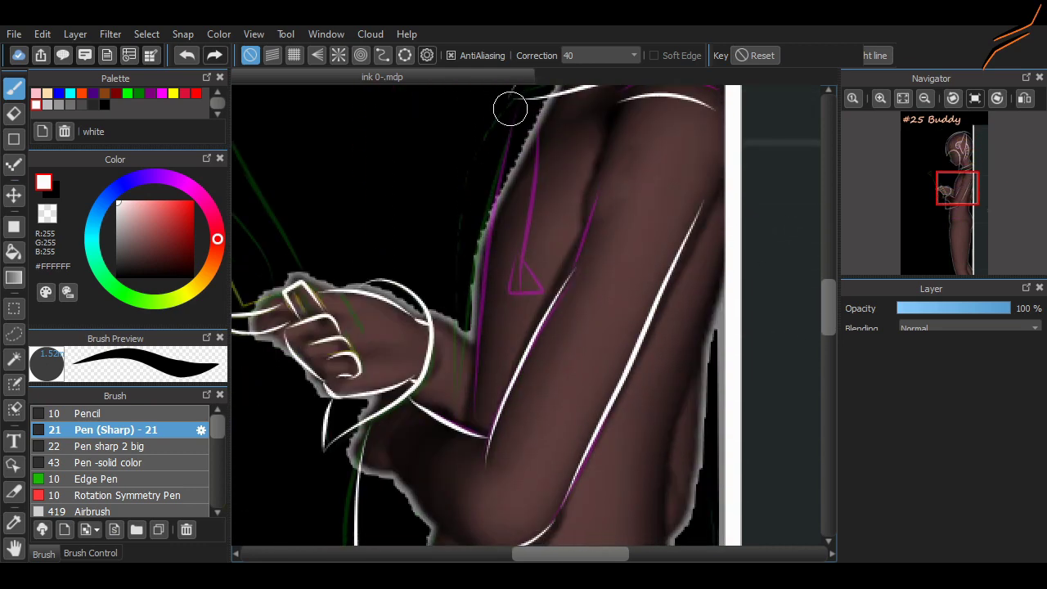
left_click_drag(510, 107, 489, 409)
key("ctrl+z")
left_click_drag(512, 88, 493, 401)
scroll(671, 357, "down", 3)
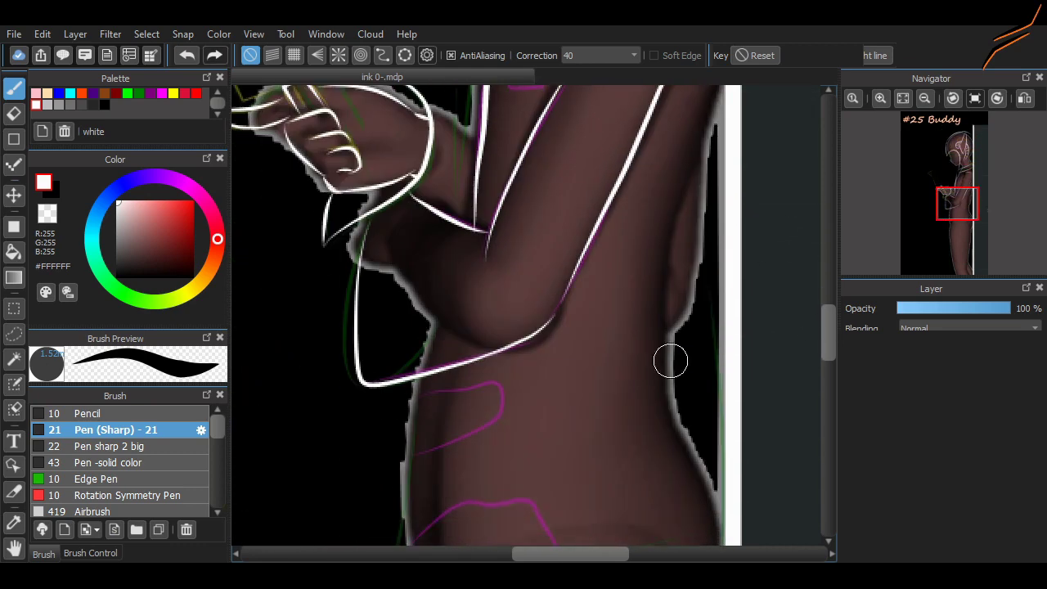
- Ink the garment's lower front edge below the sleeve and its hem across the thigh to the wall
key("e")
key("p")
left_click_drag(495, 198, 468, 374)
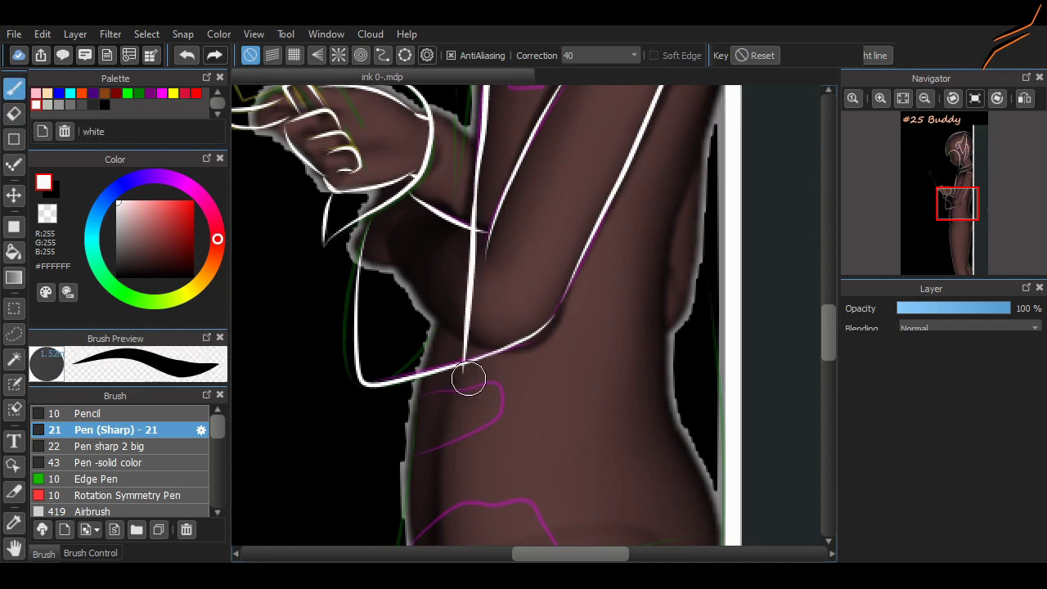
key("ctrl+z")
scroll(562, 409, "down", 3)
left_click_drag(463, 168, 432, 311)
left_click_drag(413, 358, 725, 432)
- Mark the leg with two red curves and a white jagged line between them, erasing the white line's excess ends
scroll(737, 352, "up", 3)
scroll(711, 455, "up", 5)
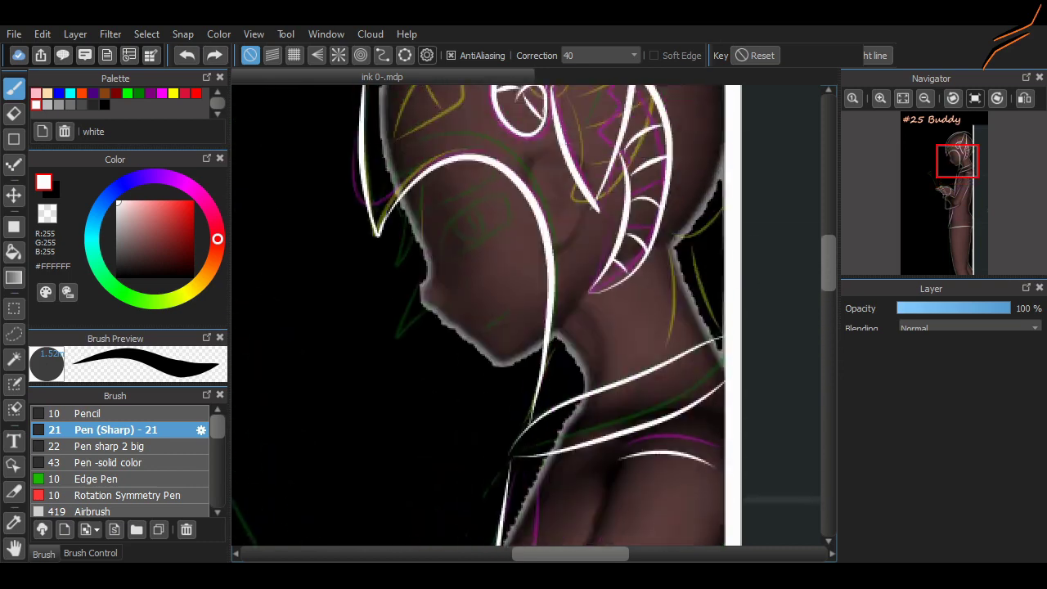
scroll(806, 388, "down", 10)
scroll(551, 323, "down", 1)
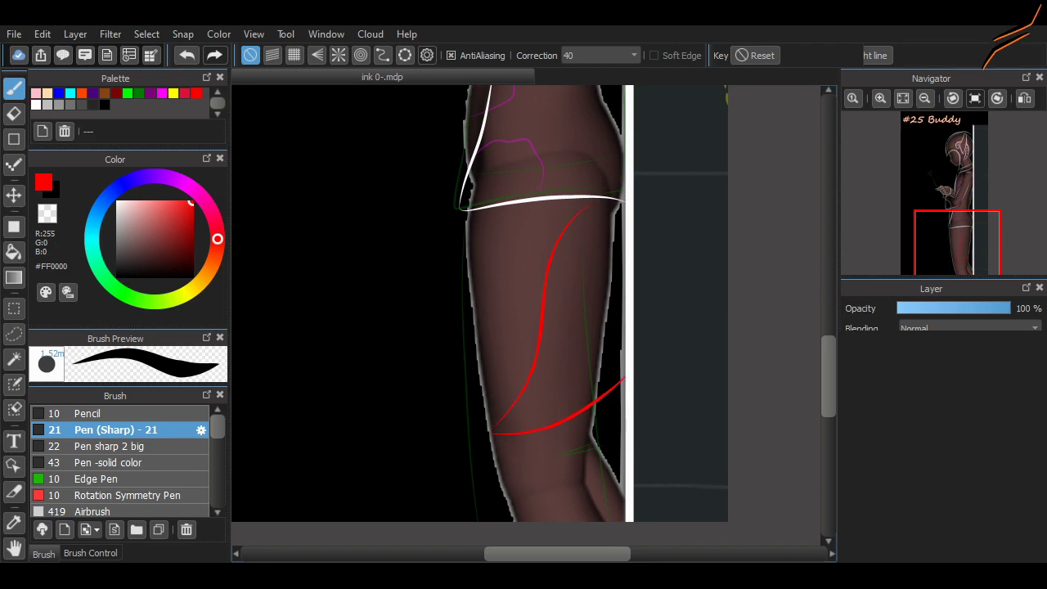
key("e")
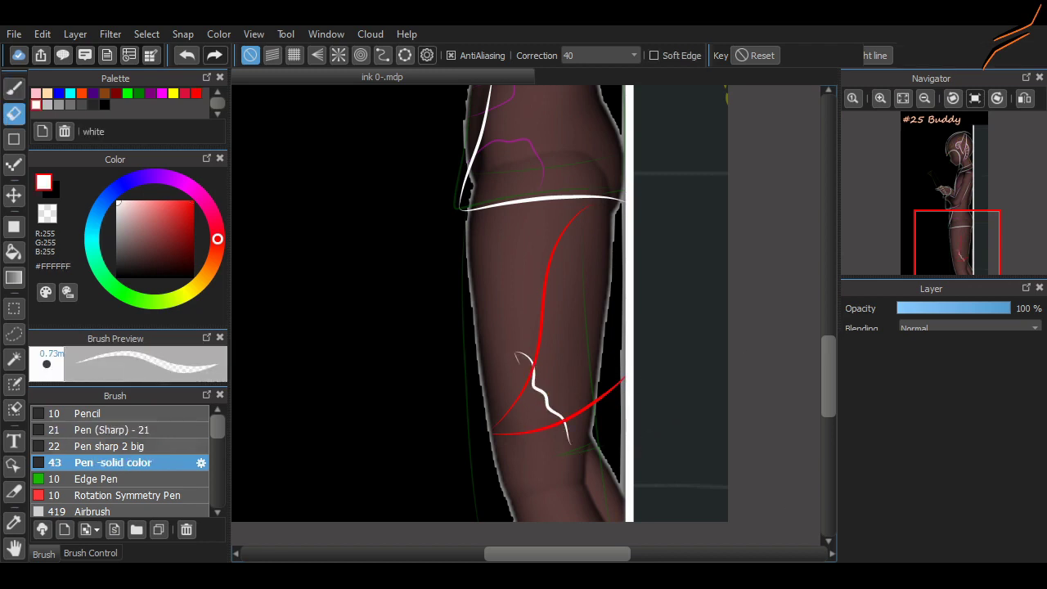
scroll(774, 276, "down", 2)
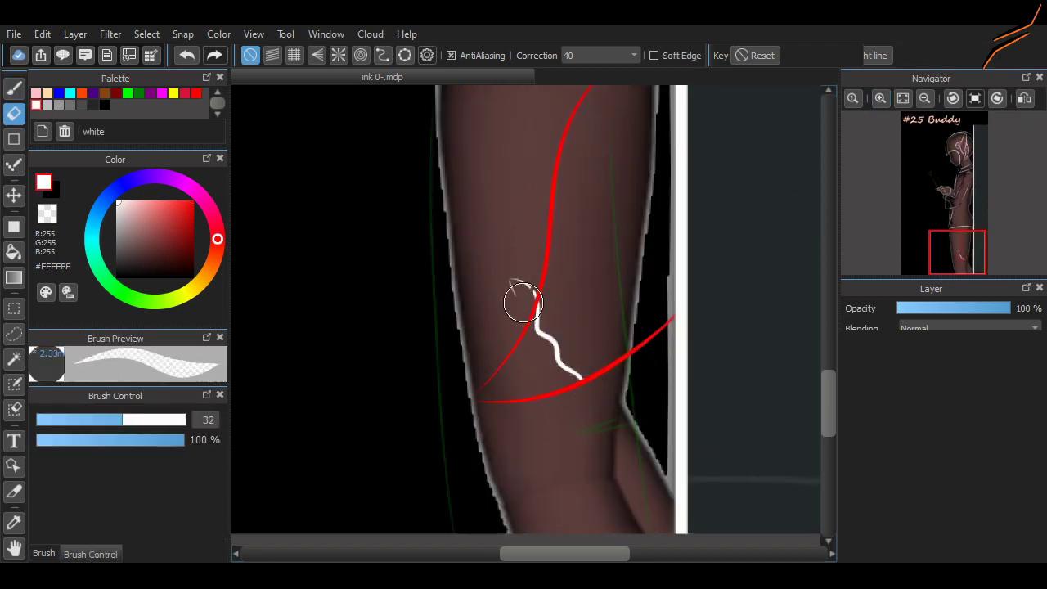
scroll(513, 280, "up", 10)
scroll(786, 297, "down", 10)
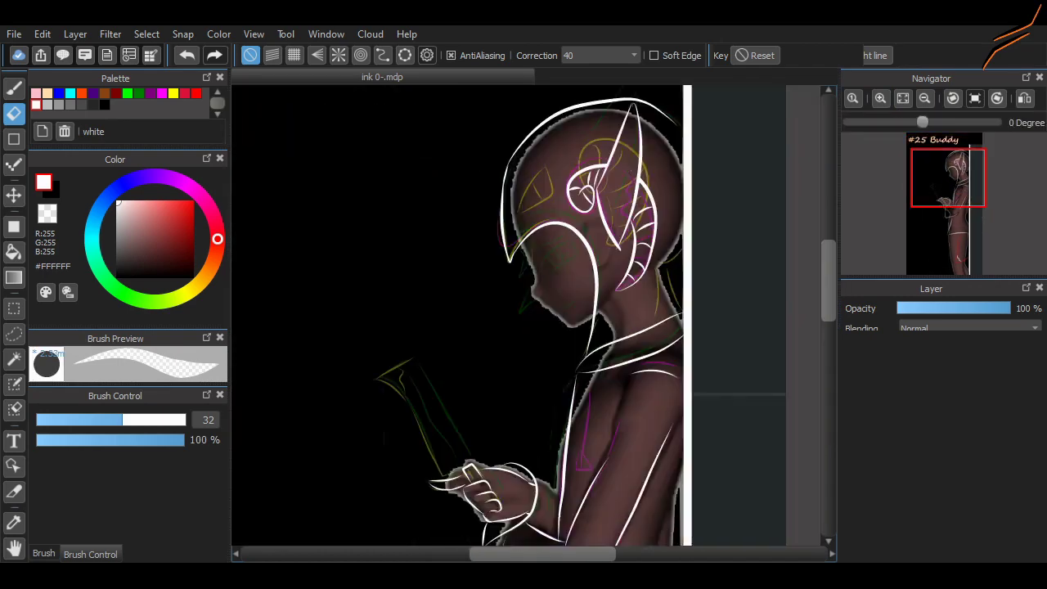
- Ink the front and back outlines of the leg in white from the hem downwards
key("b")
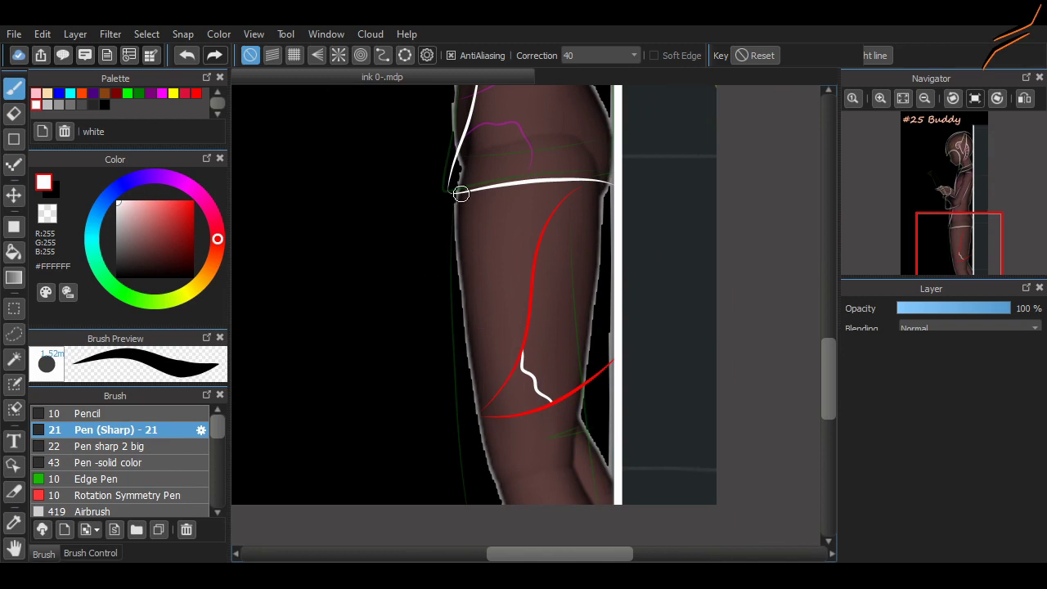
left_click_drag(461, 193, 485, 503)
key("ctrl+z")
key("ctrl+y")
key("ctrl+z")
key("ctrl+y")
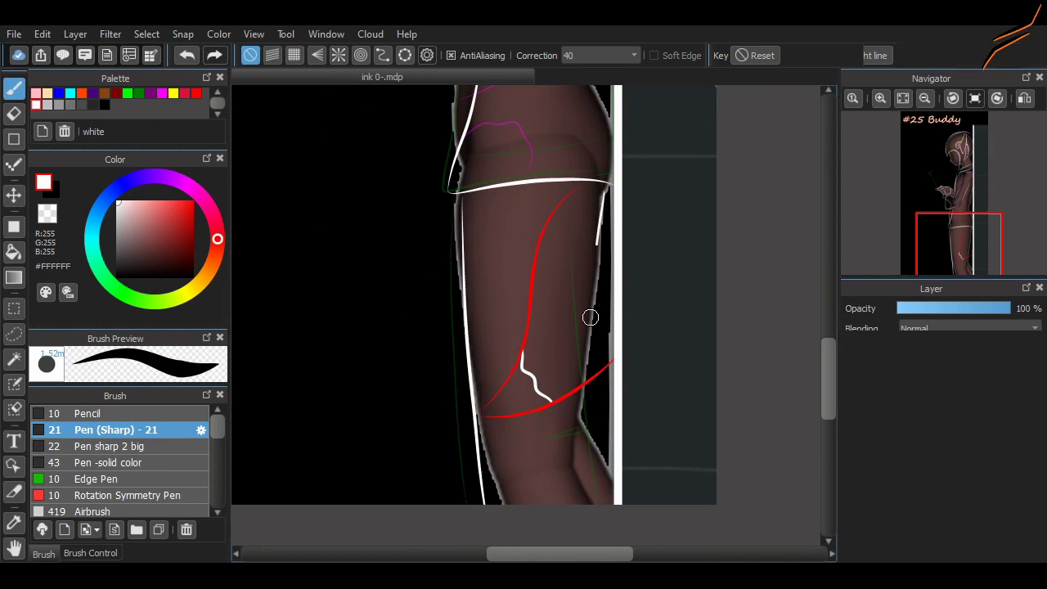
left_click_drag(589, 317, 582, 501)
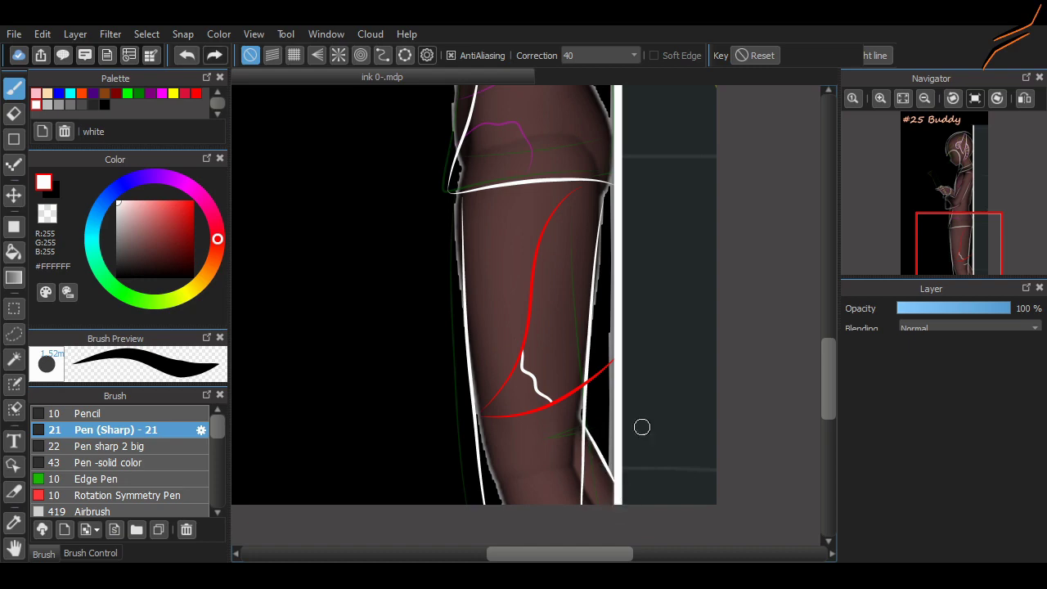
- Erase the white back outline of the thigh above the lower red curve
scroll(641, 427, "up", 2)
key("e")
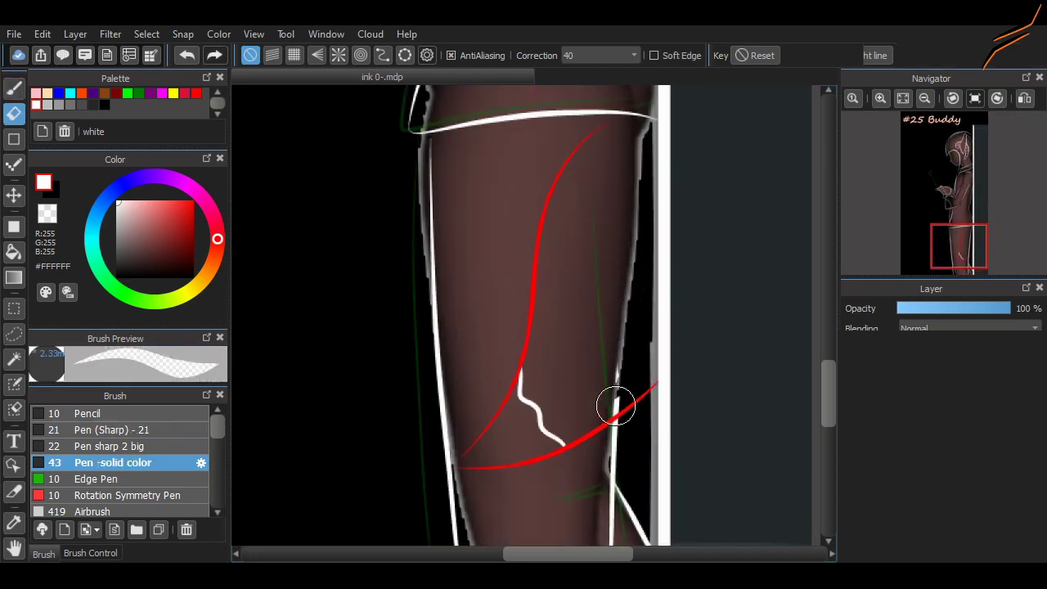
scroll(537, 379, "down", 3)
scroll(367, 440, "up", 3)
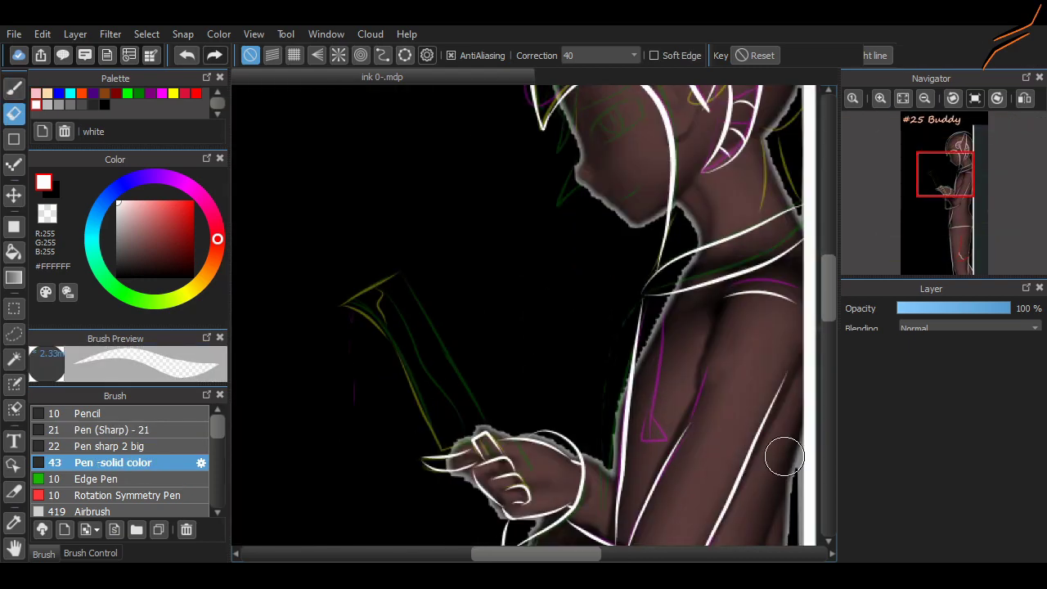
scroll(532, 315, "down", 3)
scroll(491, 246, "up", 5)
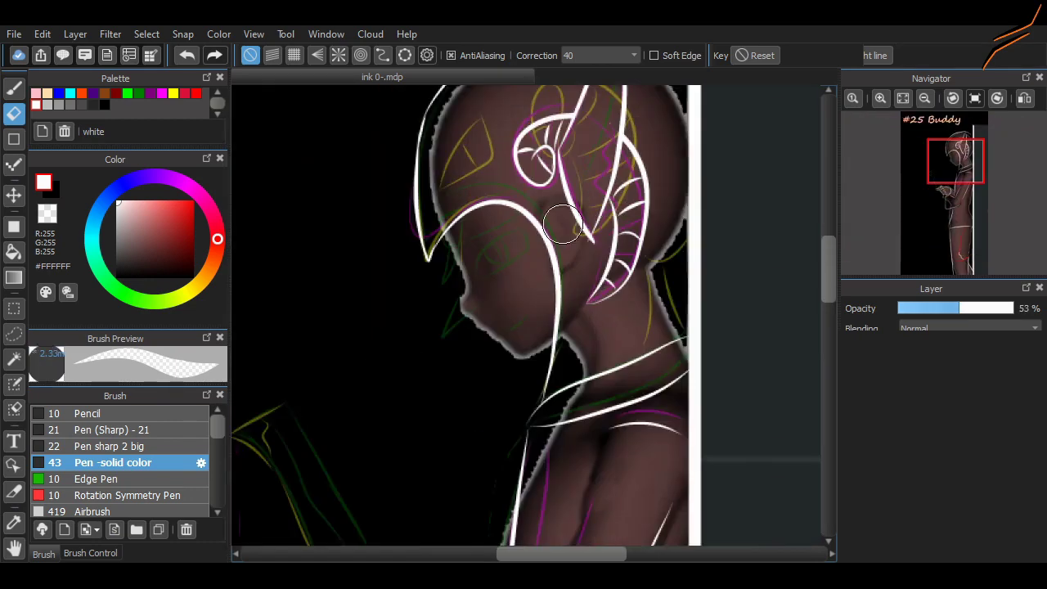
key("b")
- Try inking the jawline and face profile in white over the dimmed sketch
left_click_drag(305, 394, 354, 421)
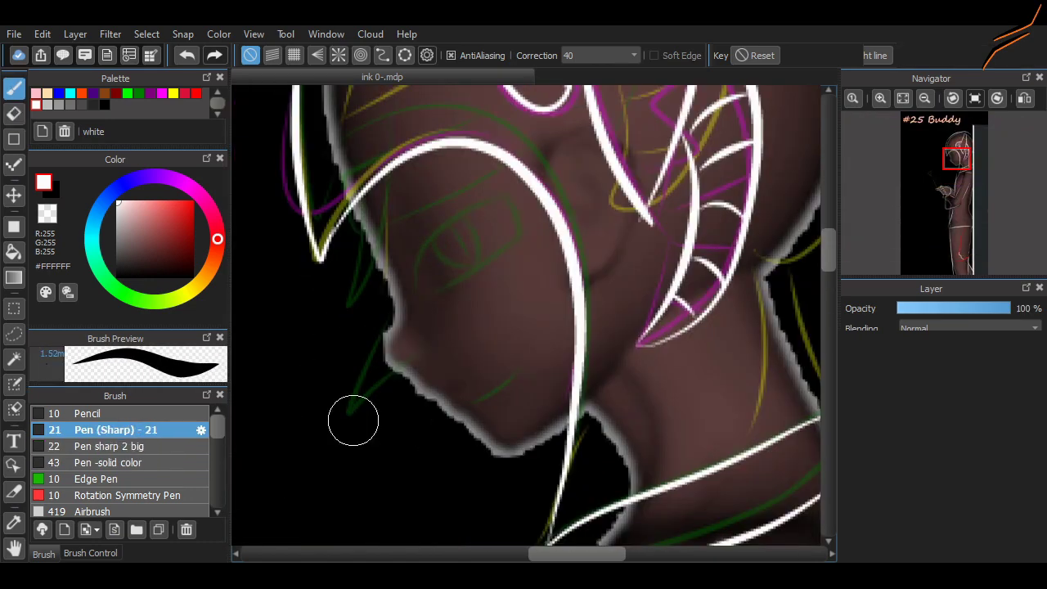
left_click_drag(387, 343, 491, 450)
key("ctrl+z")
mouse_move(409, 390)
left_mouse_down()
mouse_move(355, 385)
mouse_move(359, 215)
left_mouse_up()
key("ctrl+z")
key("ctrl+z")
key("ctrl+z")
- Ink the pointed hair strand, slanted fringe line, face profile and jawline in white
left_click_drag(383, 179, 346, 317)
left_click_drag(386, 242, 451, 189)
key("ctrl+z")
key("ctrl+z")
mouse_move(386, 243)
left_mouse_down()
mouse_move(503, 169)
mouse_move(389, 244)
mouse_move(380, 336)
mouse_move(561, 420)
left_mouse_up()
key("ctrl+z")
key("ctrl+y")
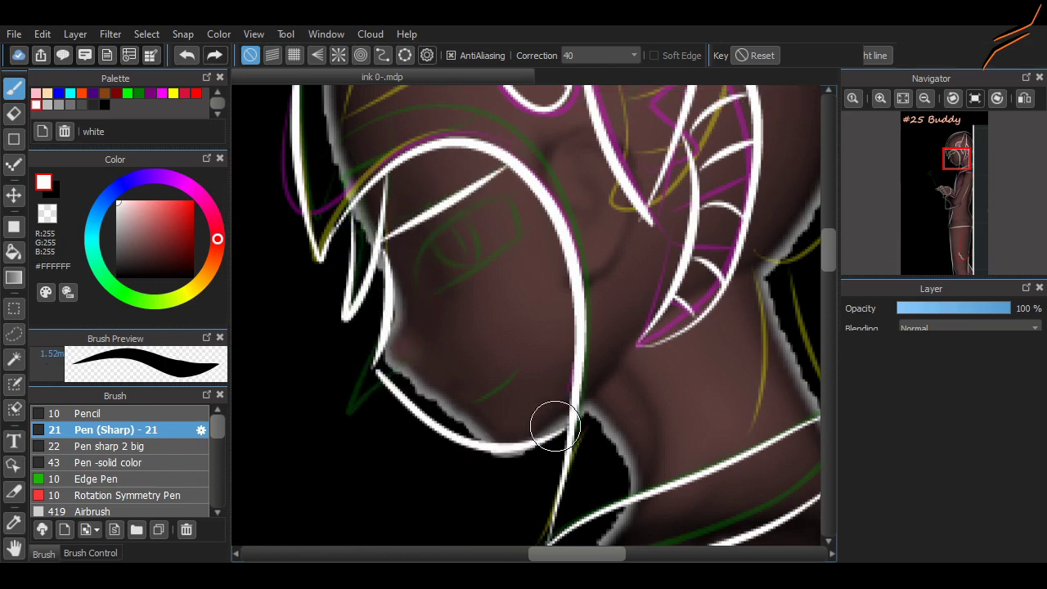
- Ink a small curved bandage with crossbands and dots on the cheek in white
left_click_drag(498, 325, 542, 389)
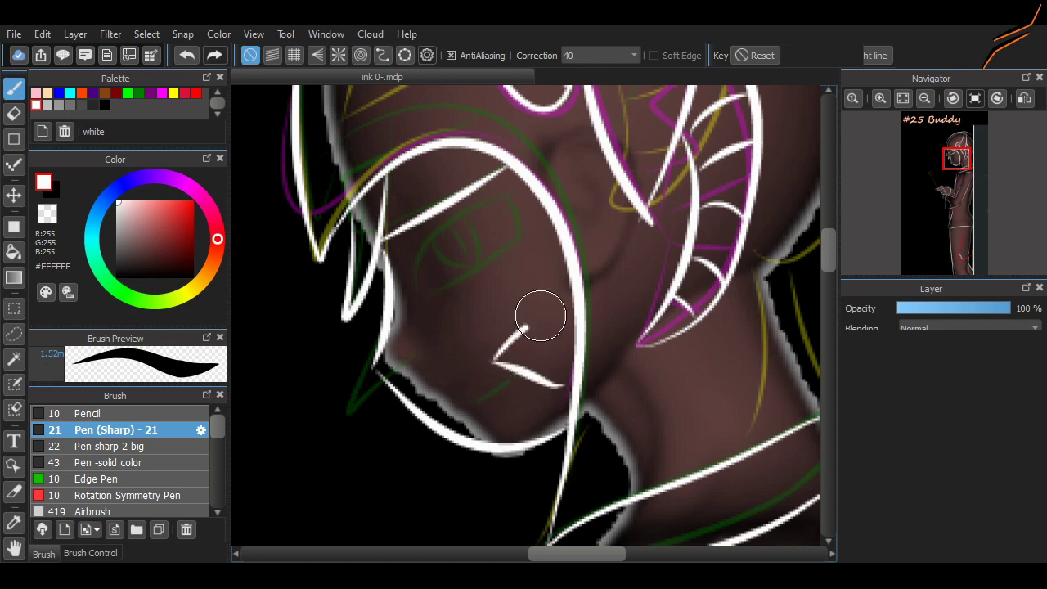
key("ctrl+z")
key("ctrl+z")
left_click_drag(499, 319, 563, 401)
left_click_drag(510, 327, 540, 401)
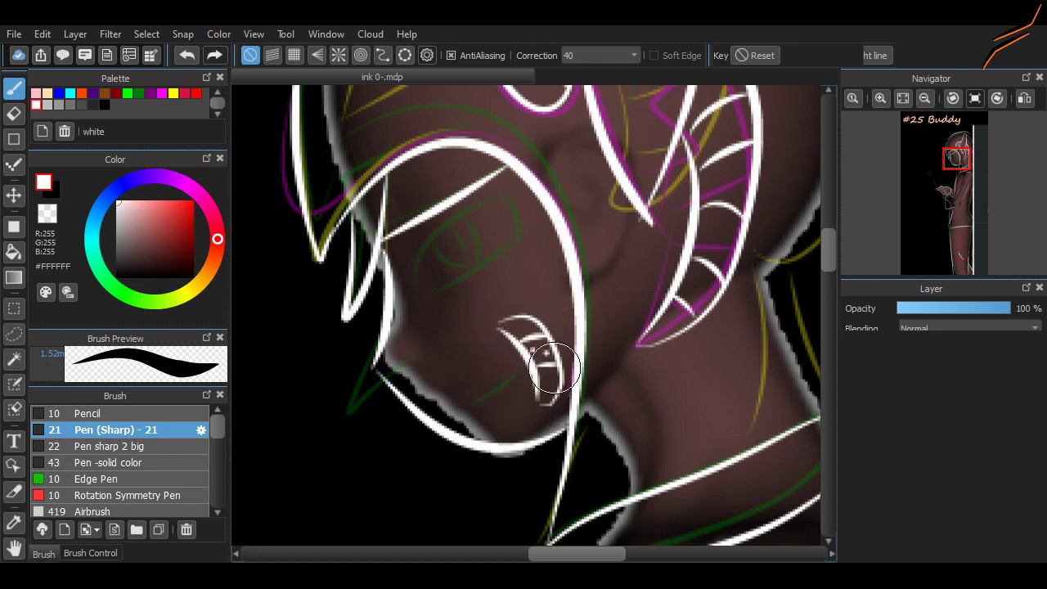
- Ink the eye's upper and lower lids and the crease line above them in white
mouse_move(418, 280)
left_mouse_down()
mouse_move(506, 246)
mouse_move(415, 298)
mouse_move(514, 246)
mouse_move(432, 299)
mouse_move(481, 259)
mouse_move(533, 234)
left_mouse_up()
key("ctrl+z")
key("ctrl+z")
left_click_drag(423, 309, 519, 245)
left_click_drag(409, 245, 504, 222)
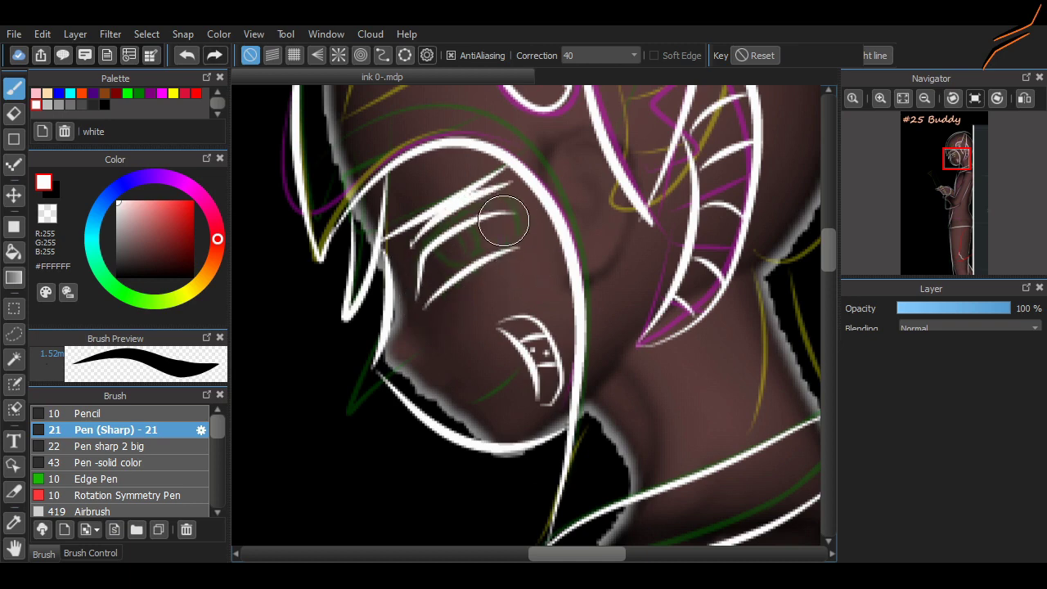
key("ctrl+z")
left_click_drag(413, 255, 511, 176)
left_click_drag(401, 278, 497, 219)
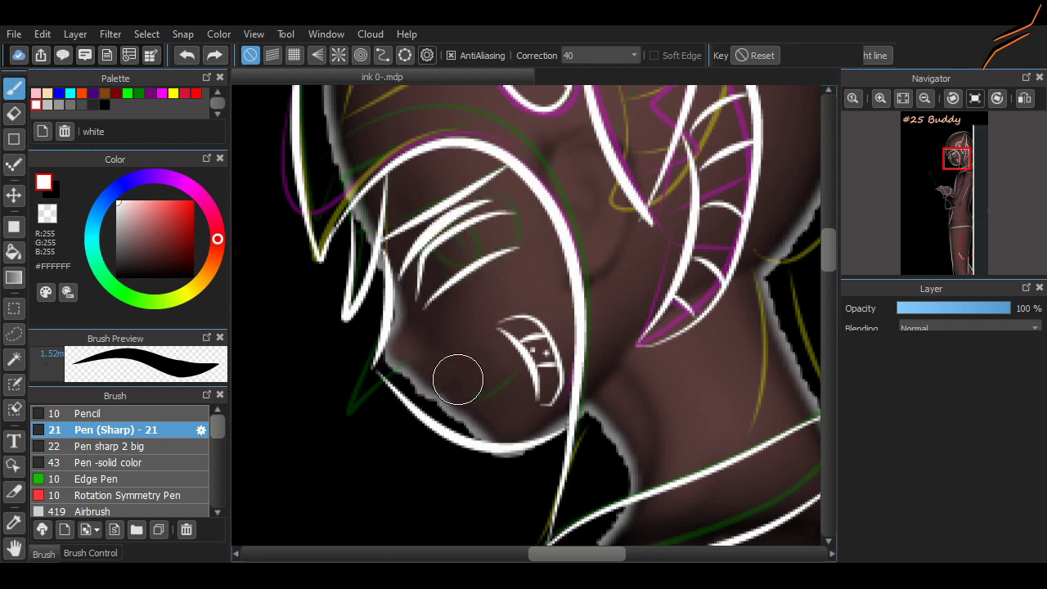
- Set the colour to red #FF0000 and ink the angular brow mark and the iris with its slit pupil
left_click(190, 202)
left_click_drag(427, 185, 491, 174)
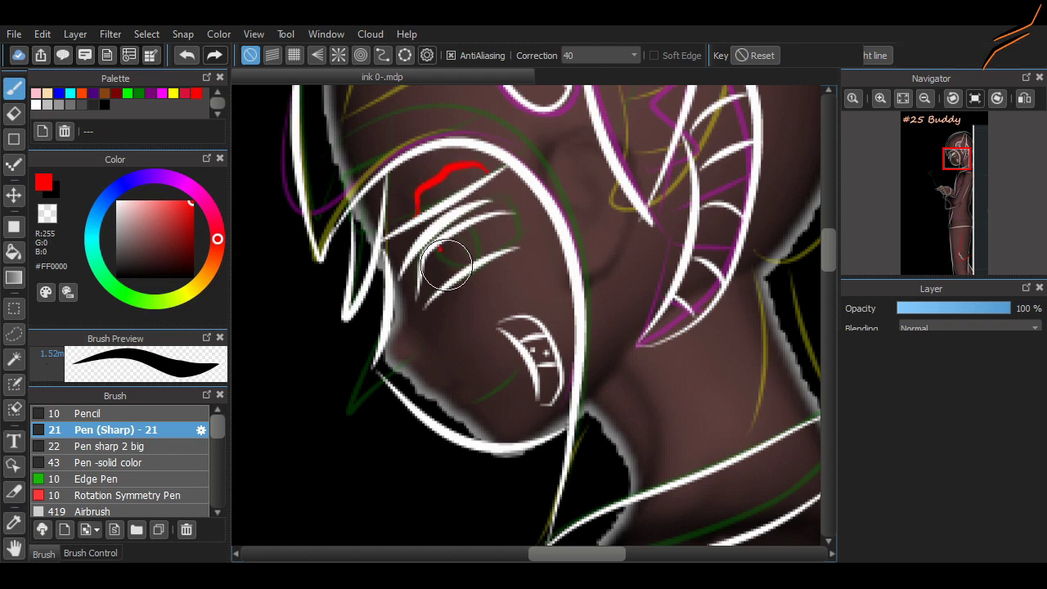
left_click_drag(419, 214, 455, 271)
scroll(454, 234, "up", 1)
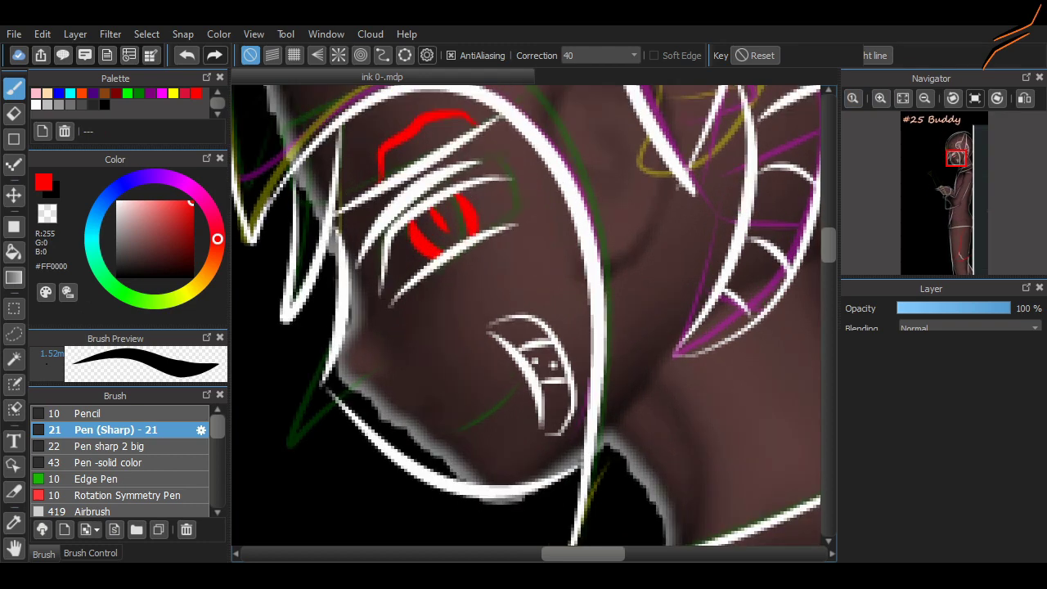
- Ink the mouth as a short slanted white line above the chin
left_click_drag(439, 442, 492, 406)
key("ctrl+z")
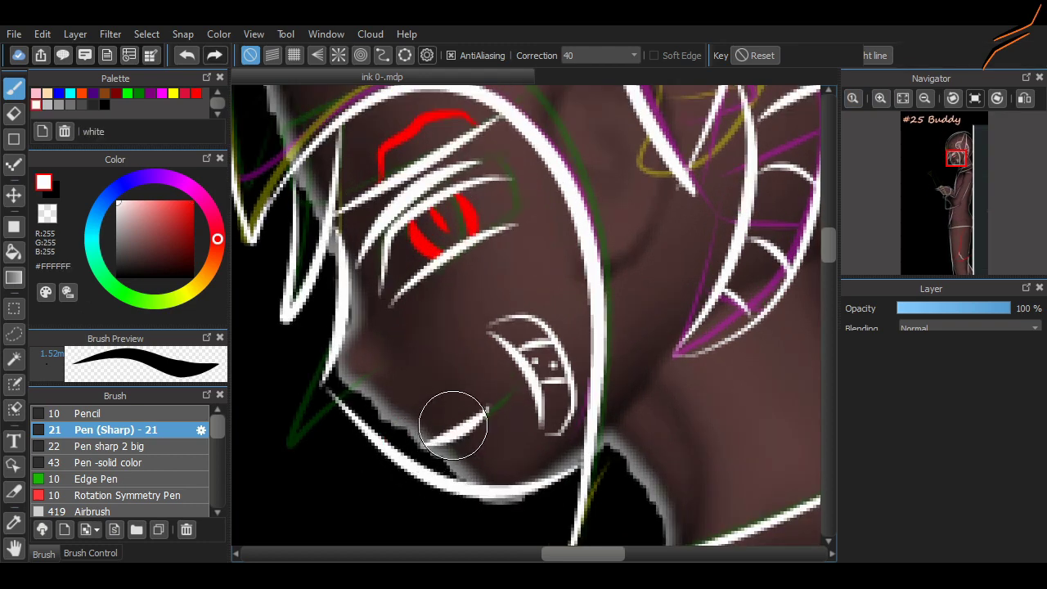
left_click_drag(415, 439, 467, 407)
- Add a red diagonal scar across the cheek and erase the part of it that crosses the bandage
key("e")
left_click_drag(556, 339, 521, 386)
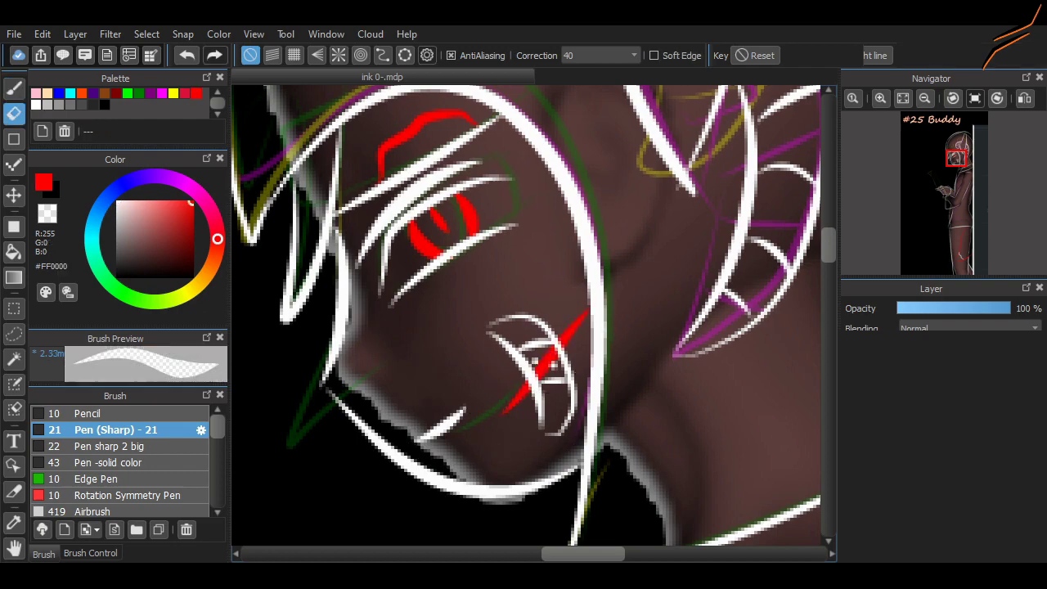
left_click_drag(573, 311, 524, 393)
left_click_drag(556, 360, 498, 432)
scroll(497, 432, "down", 5)
scroll(565, 201, "up", 4)
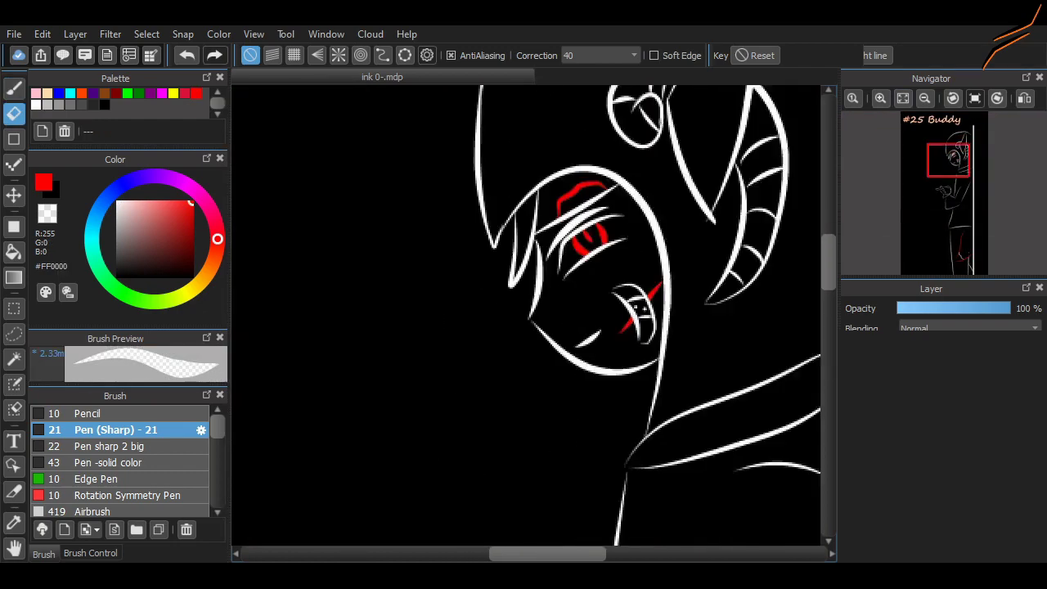
scroll(565, 201, "down", 3)
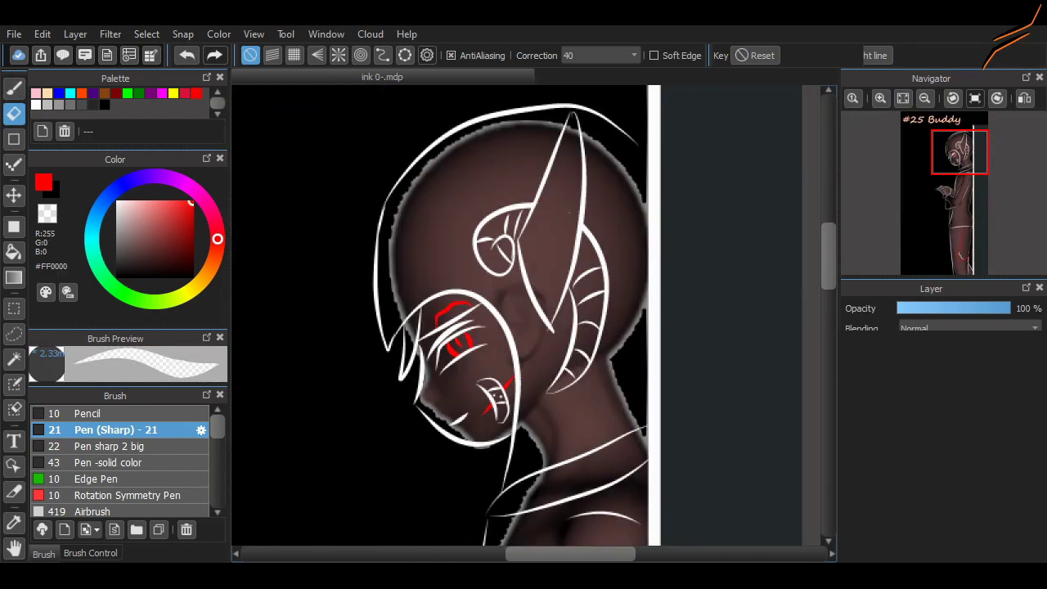
- Set the colour to white and ink the lower edge of the held blade from the hand towards its tip
key("Delete")
key("ctrl+z")
scroll(544, 400, "down", 3)
scroll(491, 442, "up", 4)
left_click(36, 105)
left_click(14, 88)
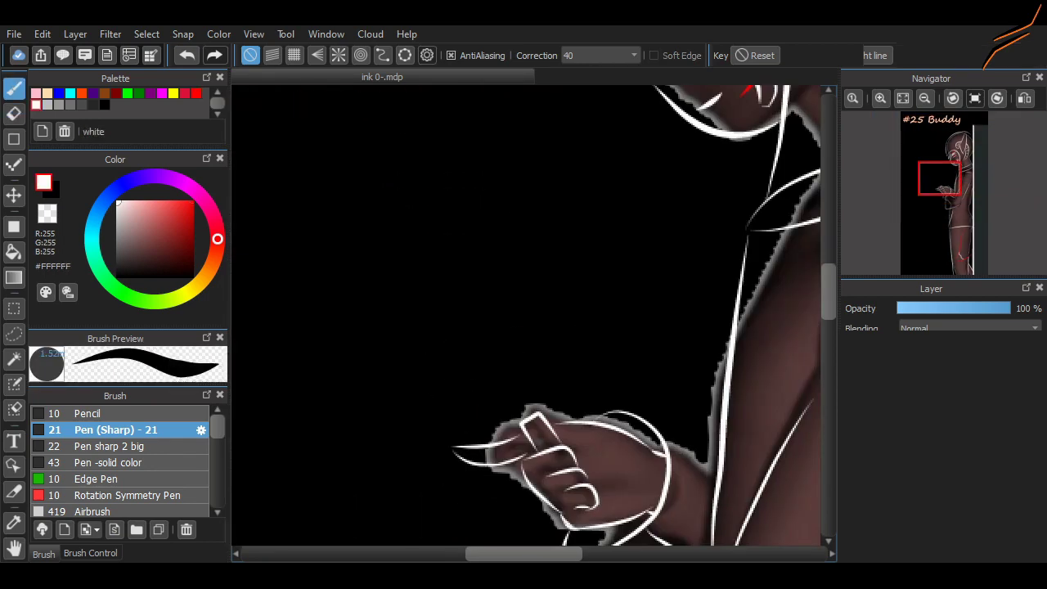
scroll(368, 147, "up", 3)
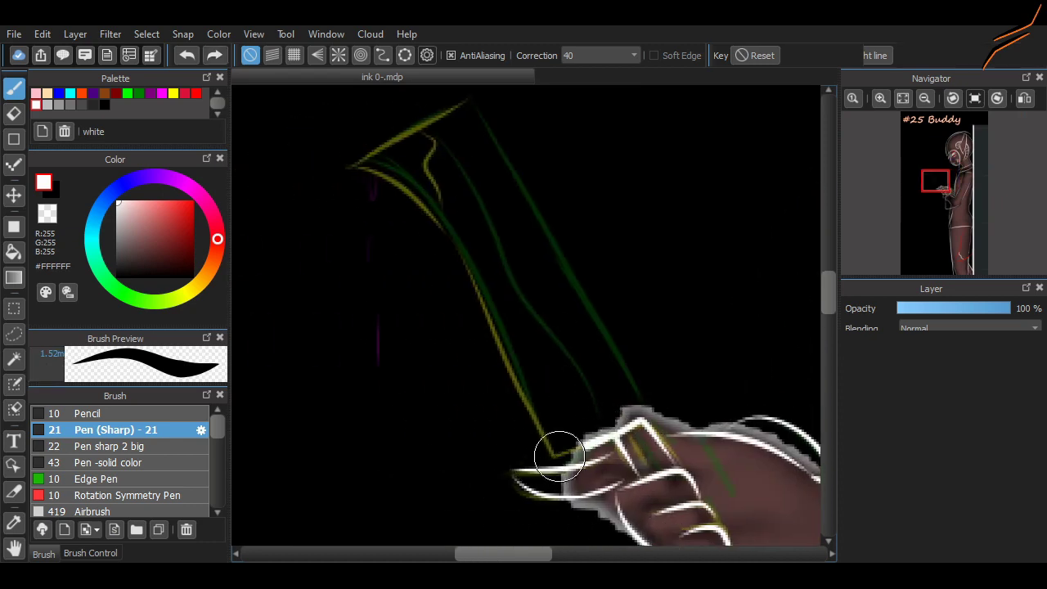
left_click_drag(560, 454, 444, 211)
key("ctrl+z")
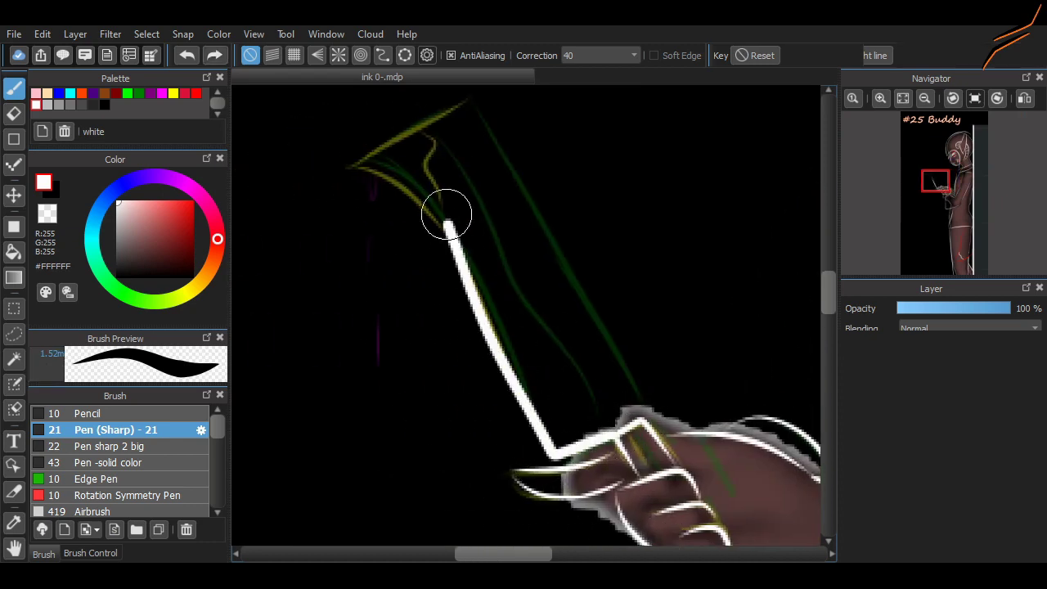
- Ink the blade's curved tip, slanted end and long back edge in white to close its outline
key("ctrl+z")
scroll(608, 463, "up", 1)
key("ctrl+z")
mouse_move(452, 286)
left_mouse_down()
mouse_move(565, 511)
mouse_move(636, 474)
mouse_move(478, 147)
left_mouse_up()
key("ctrl+z")
mouse_move(449, 275)
left_mouse_down()
mouse_move(403, 232)
mouse_move(479, 149)
mouse_move(442, 266)
left_mouse_up()
key("ctrl+z")
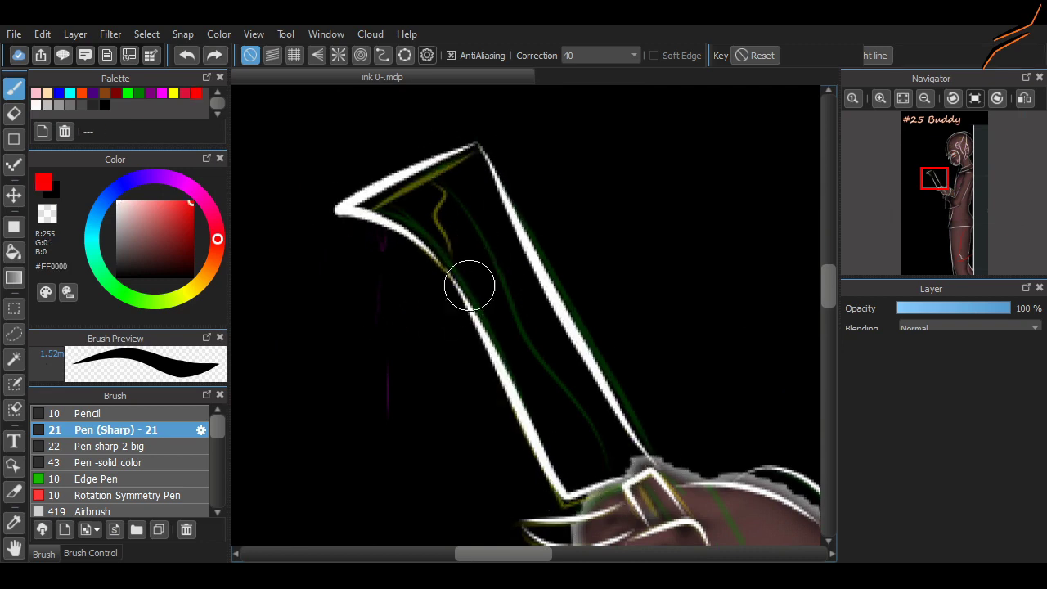
- Set the colour to red #FF0000 and ink a wavy blood edge on the blade with drips falling from its tip
left_click_drag(432, 166, 461, 304)
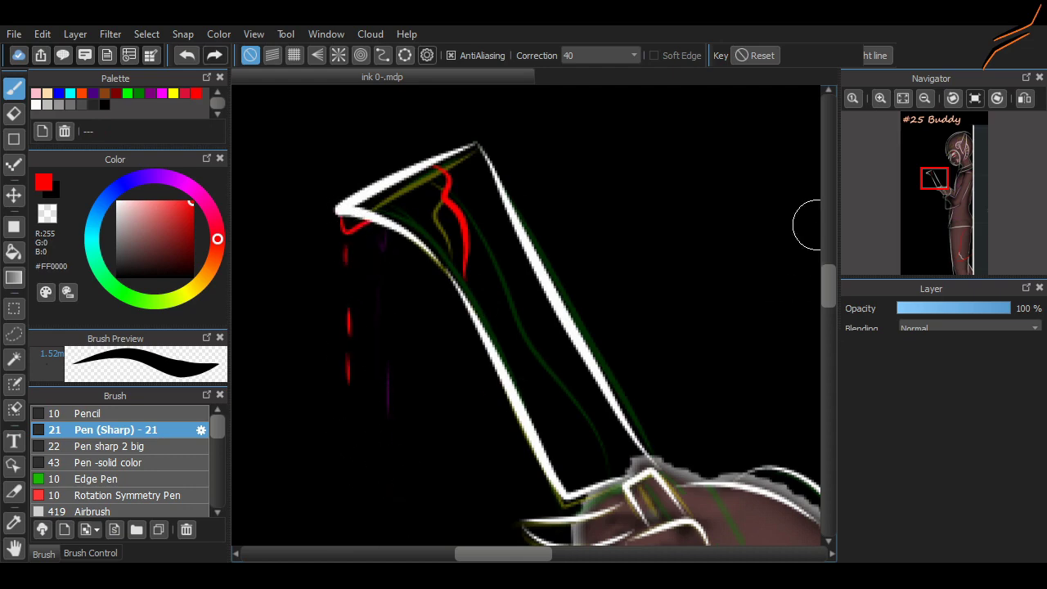
mouse_move(810, 225)
left_mouse_down()
mouse_move(428, 289)
mouse_move(463, 281)
left_mouse_up()
key("ctrl+z")
left_click_drag(381, 276, 444, 245)
key("ctrl+z")
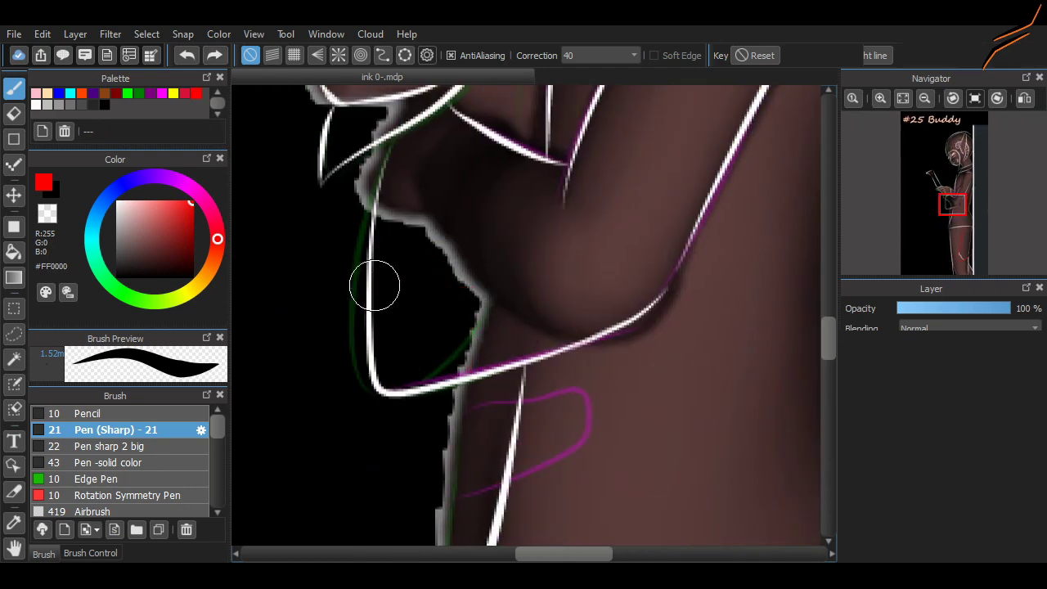
- Ink red blood stains on the sleeve near the elbow and on the side of the torso
left_click_drag(374, 286, 465, 367)
scroll(573, 295, "down", 5)
mouse_move(512, 258)
left_mouse_down()
mouse_move(603, 215)
mouse_move(524, 204)
left_mouse_up()
mouse_move(478, 383)
left_mouse_down()
mouse_move(703, 380)
mouse_move(724, 450)
left_mouse_up()
scroll(824, 355, "up", 10)
scroll(823, 356, "down", 10)
scroll(791, 331, "up", 5)
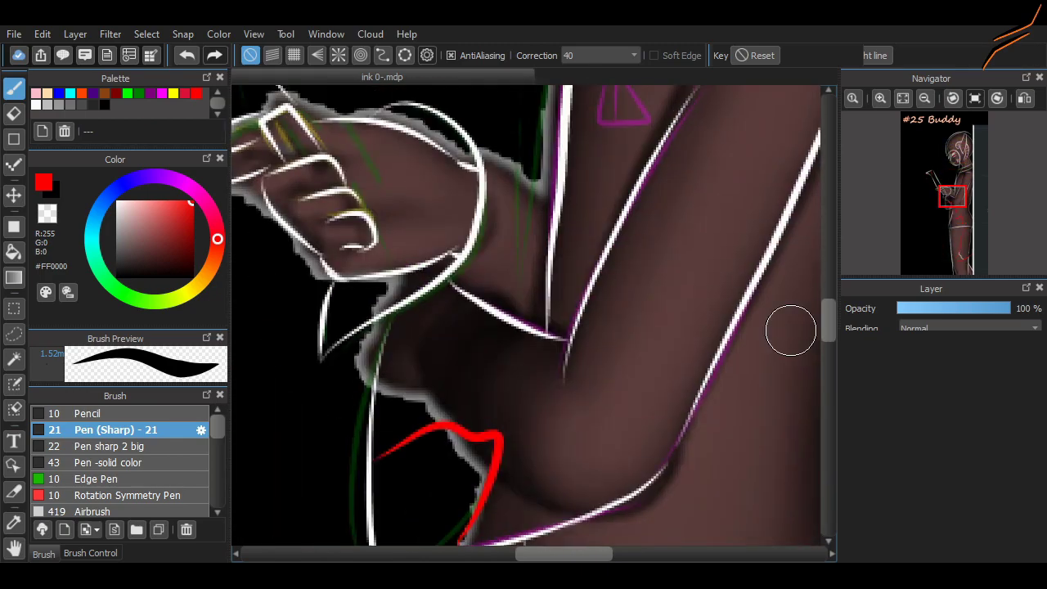
- Set the colour to white and ink the long inner line of the pointed ear
scroll(791, 331, "down", 5)
scroll(660, 270, "up", 5)
left_click(36, 105)
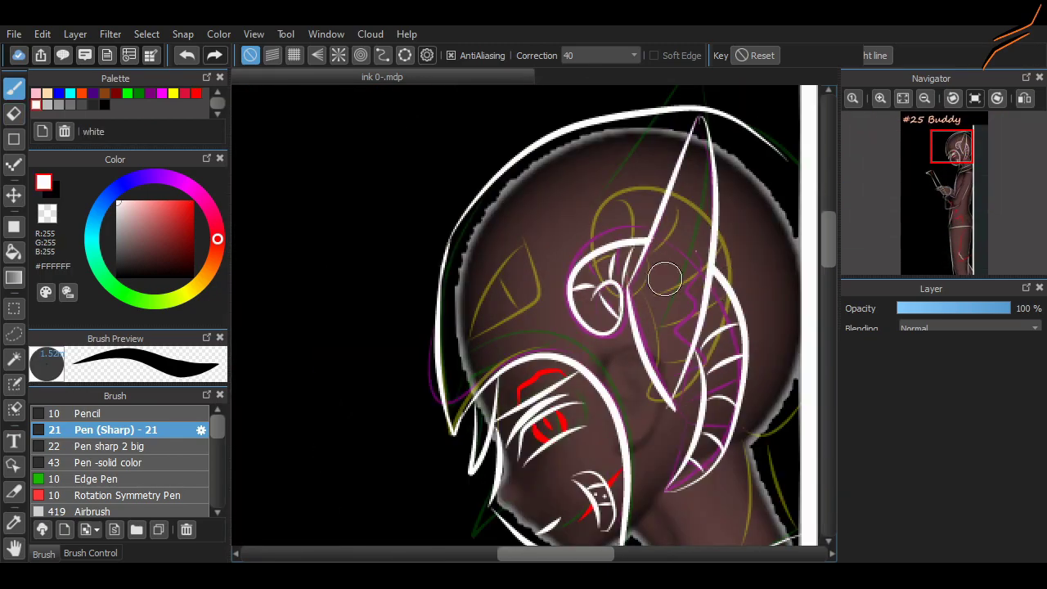
left_click_drag(701, 121, 673, 307)
- Ink a red angular eye with a slit pupil on the front of the hood
scroll(417, 313, "up", 2)
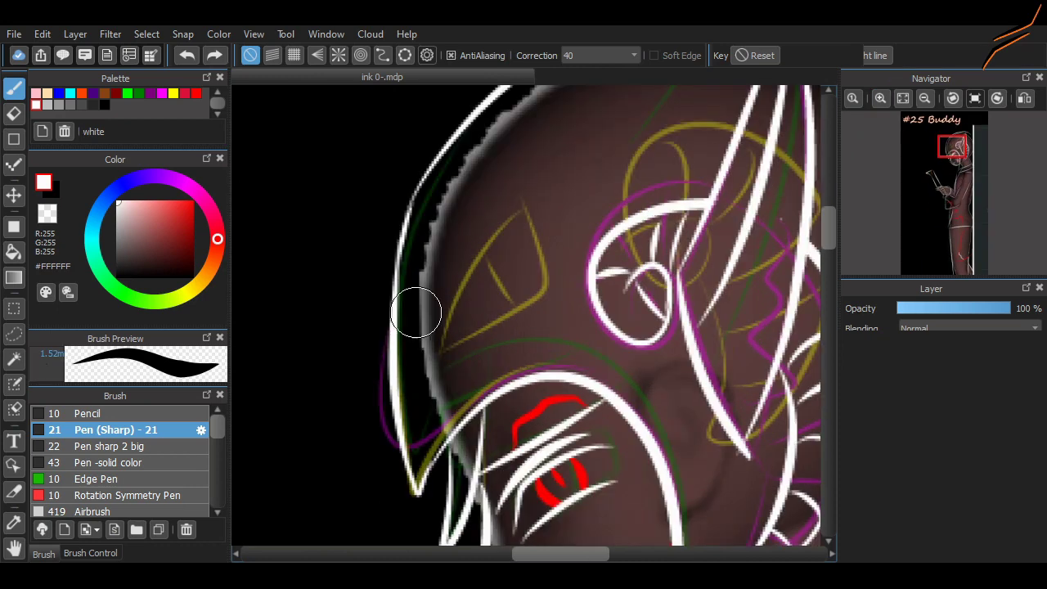
mouse_move(442, 348)
left_mouse_down()
mouse_move(531, 210)
mouse_move(547, 286)
left_mouse_up()
key("ctrl+z")
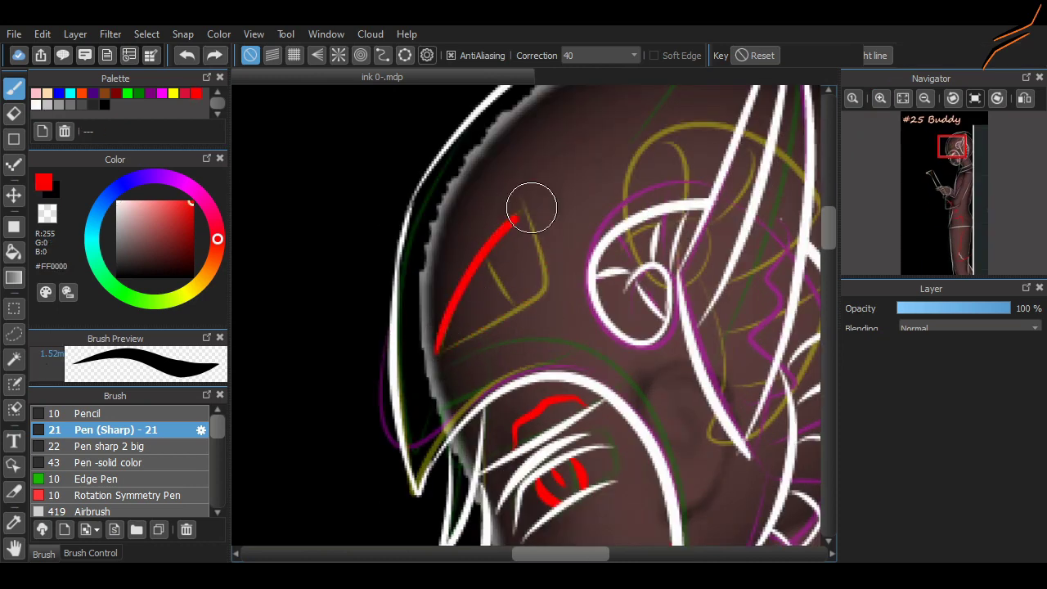
left_click_drag(532, 205, 513, 308)
key("ctrl+z")
scroll(458, 274, "down", 3)
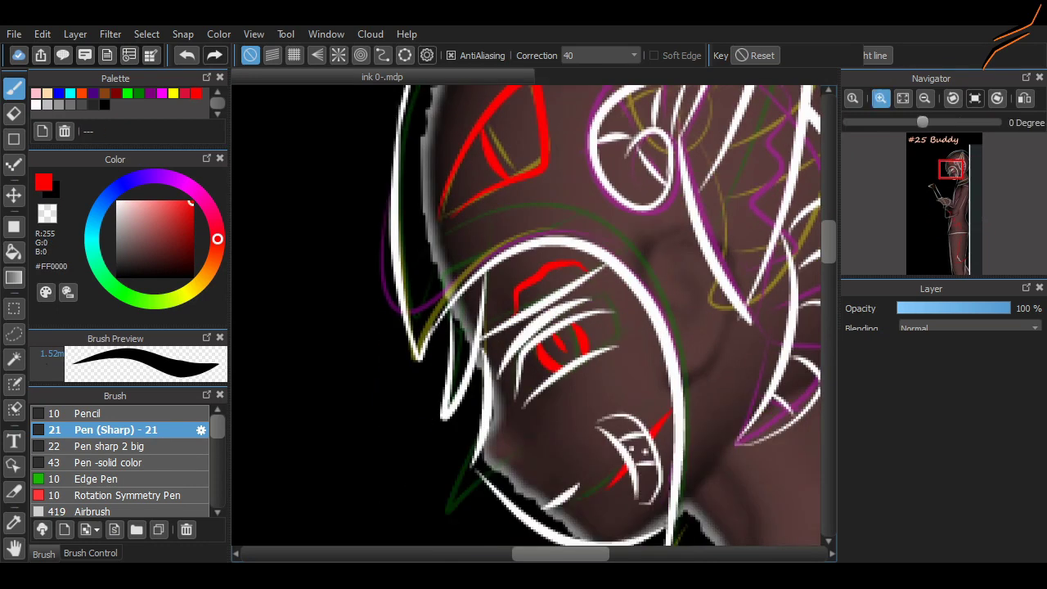
- Add a white highlight to the eye, then erase the mouth line and redraw it as a hooked smirk
scroll(575, 301, "down", 3)
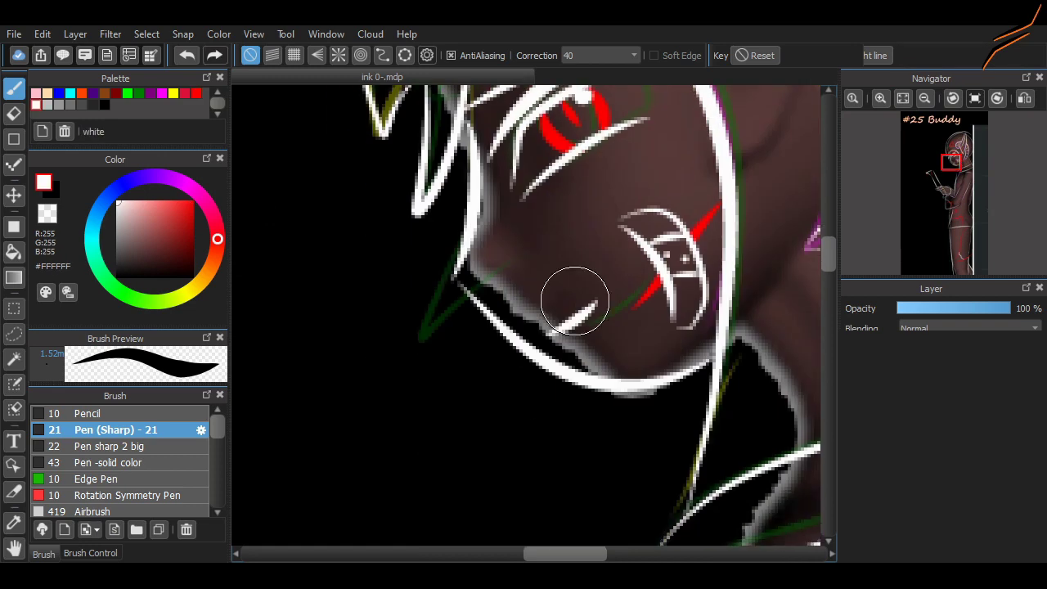
key("e")
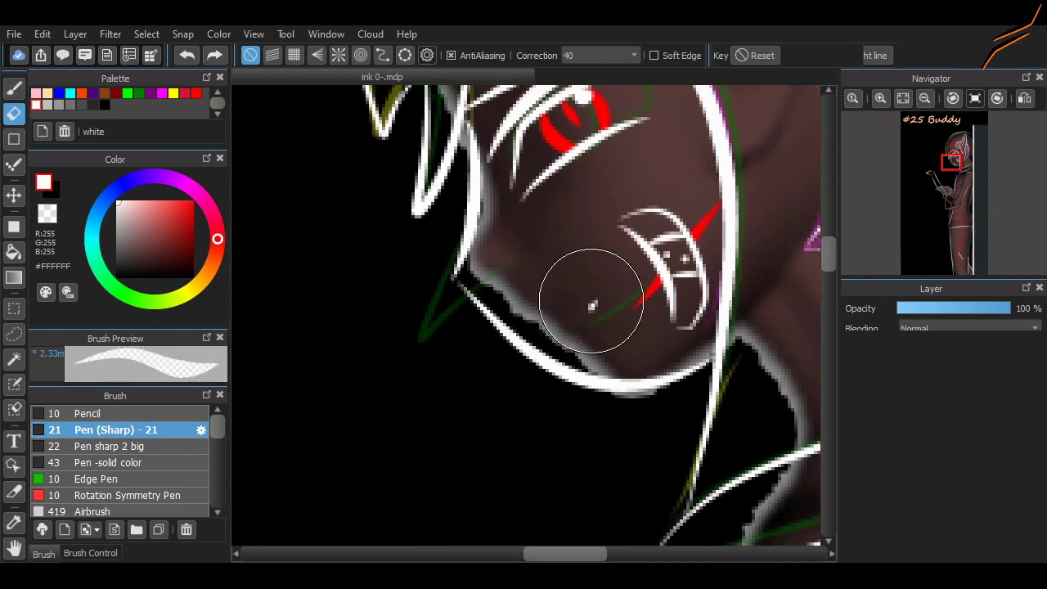
key("b")
left_click_drag(591, 270, 554, 336)
- Ink the lower edge of the sleeve cuff in white and extend the forearm line up to the cuff
scroll(545, 373, "down", 5)
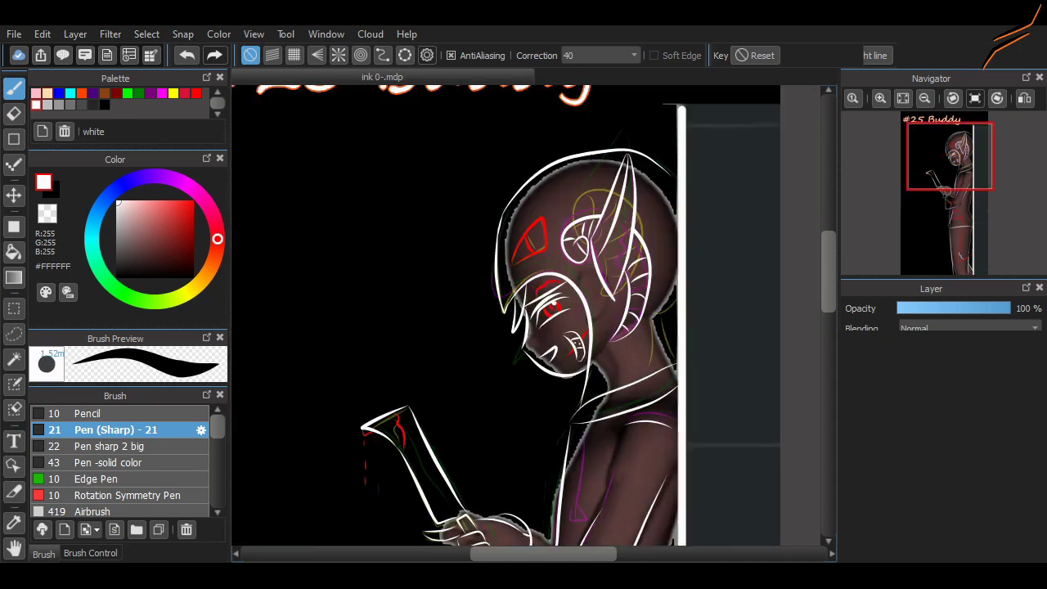
scroll(563, 285, "up", 5)
scroll(563, 286, "up", 4)
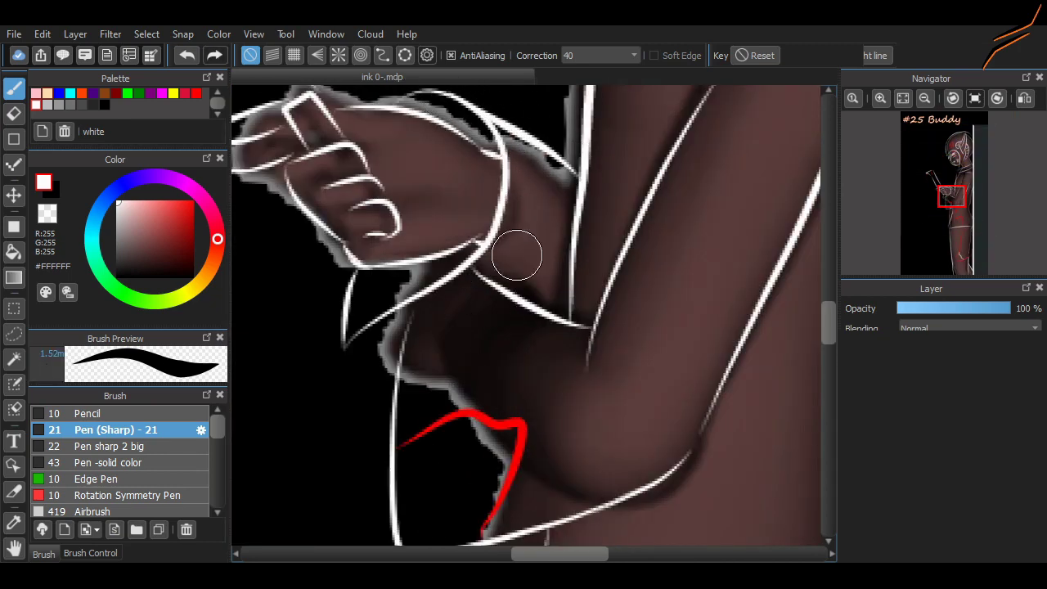
left_click_drag(344, 351, 396, 357)
left_click_drag(417, 299, 400, 365)
key("ctrl+z")
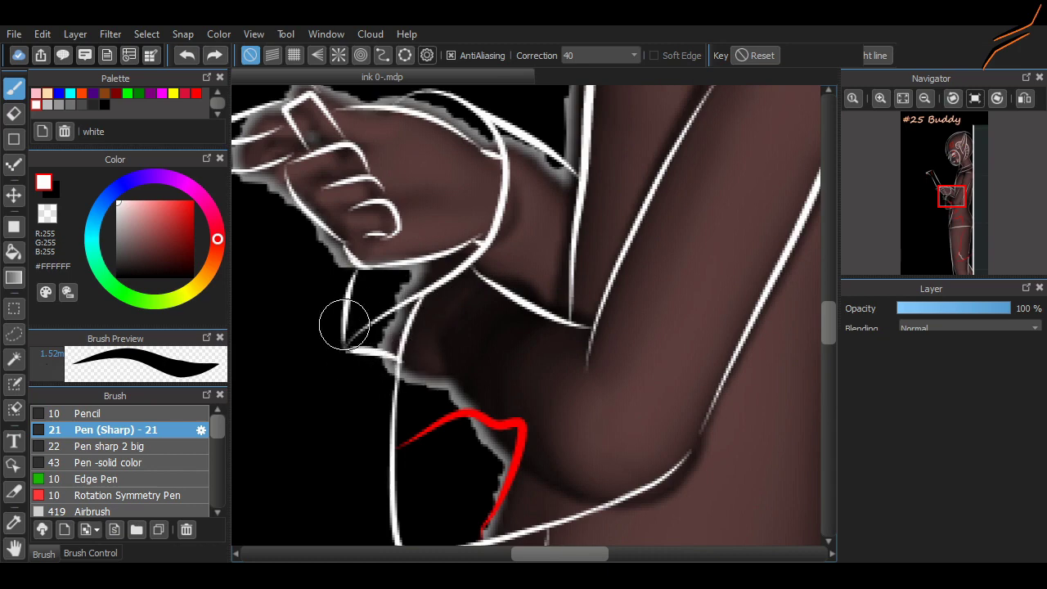
key("ctrl+y")
key("ctrl+z")
key("ctrl+y")
key("e")
key("b")
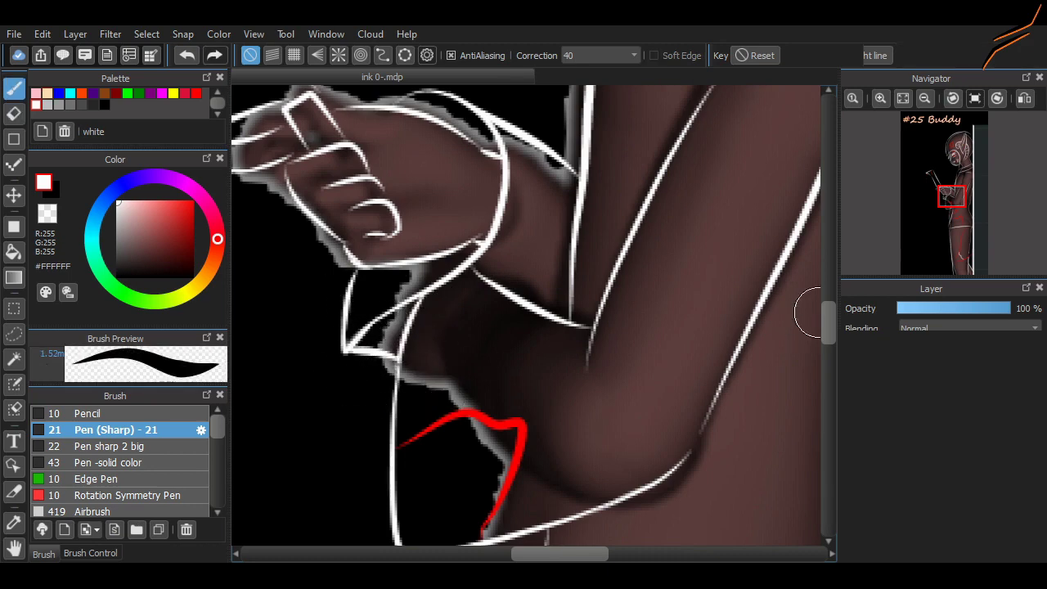
- Check the line art of the arm, torso and legs with the mannequin hidden
scroll(532, 315, "down", 6)
scroll(524, 442, "up", 4)
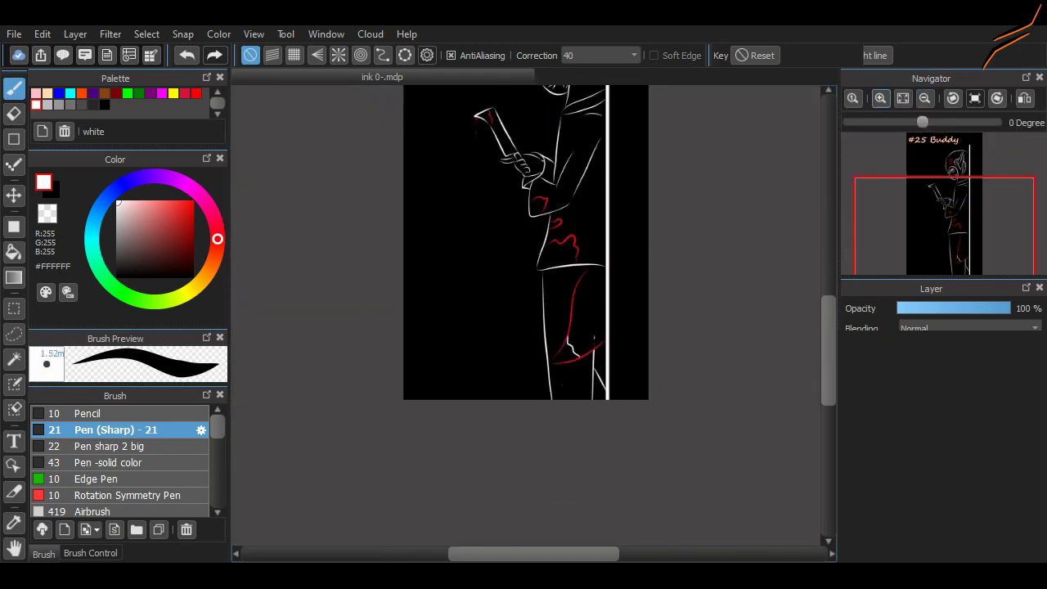
key("e")
scroll(713, 431, "up", 2)
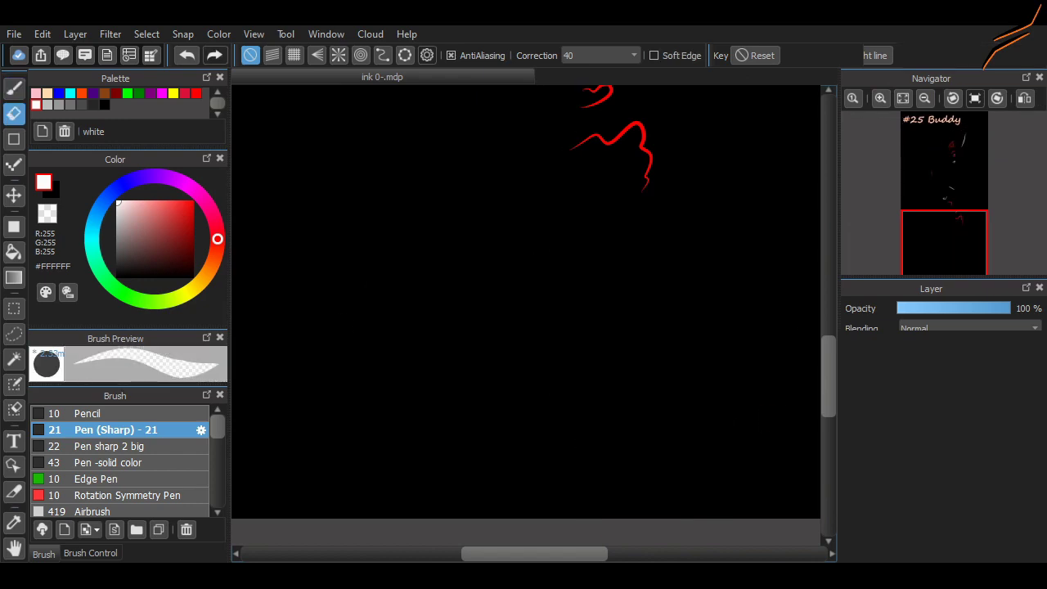
scroll(755, 311, "up", 6)
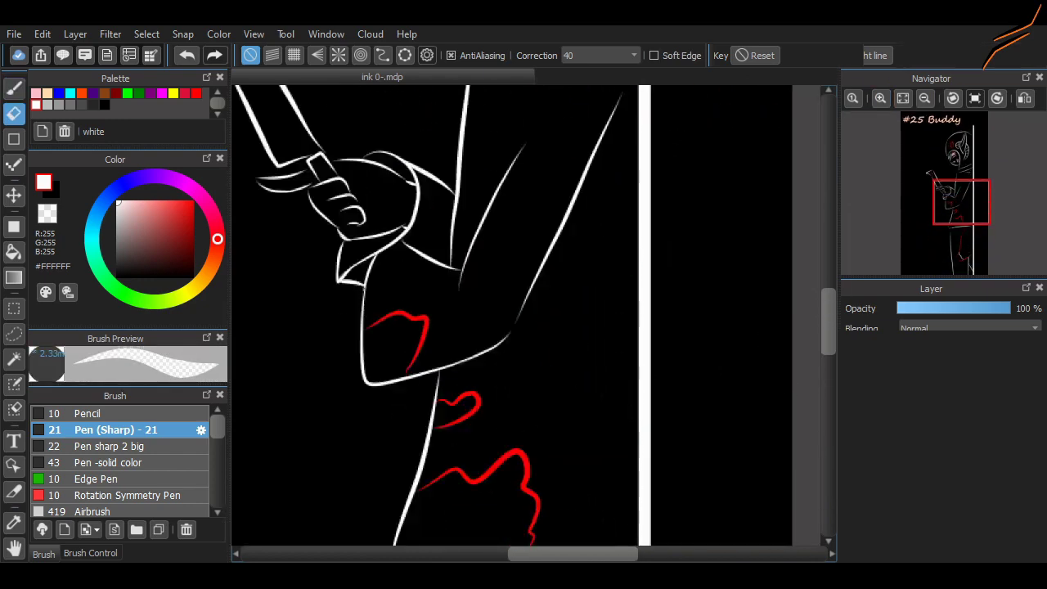
scroll(755, 311, "down", 2)
scroll(756, 311, "up", 2)
scroll(532, 315, "up", 1)
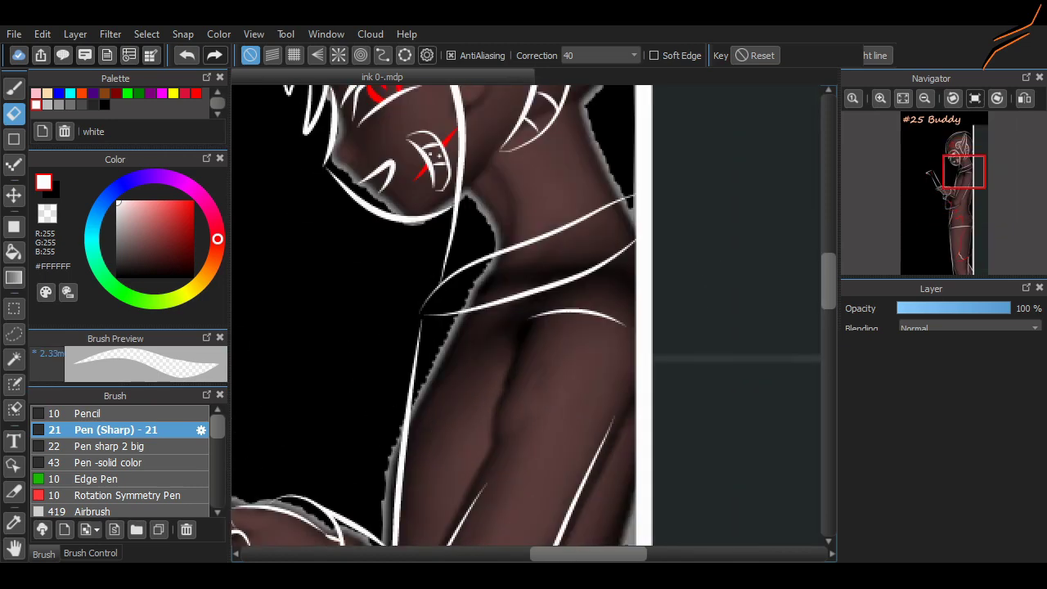
- Erase the two collar lines and re-ink them meeting in a point closer to the neck
left_click_drag(487, 301, 624, 254)
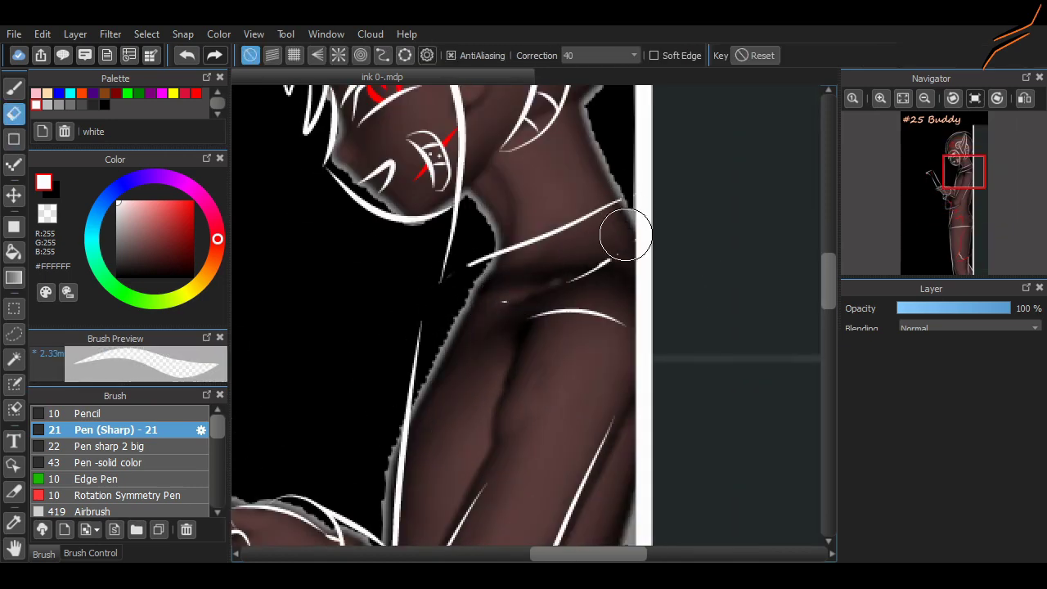
mouse_move(610, 206)
left_mouse_down()
mouse_move(478, 266)
mouse_move(634, 211)
left_mouse_up()
key("b")
left_click_drag(460, 288, 620, 266)
key("e")
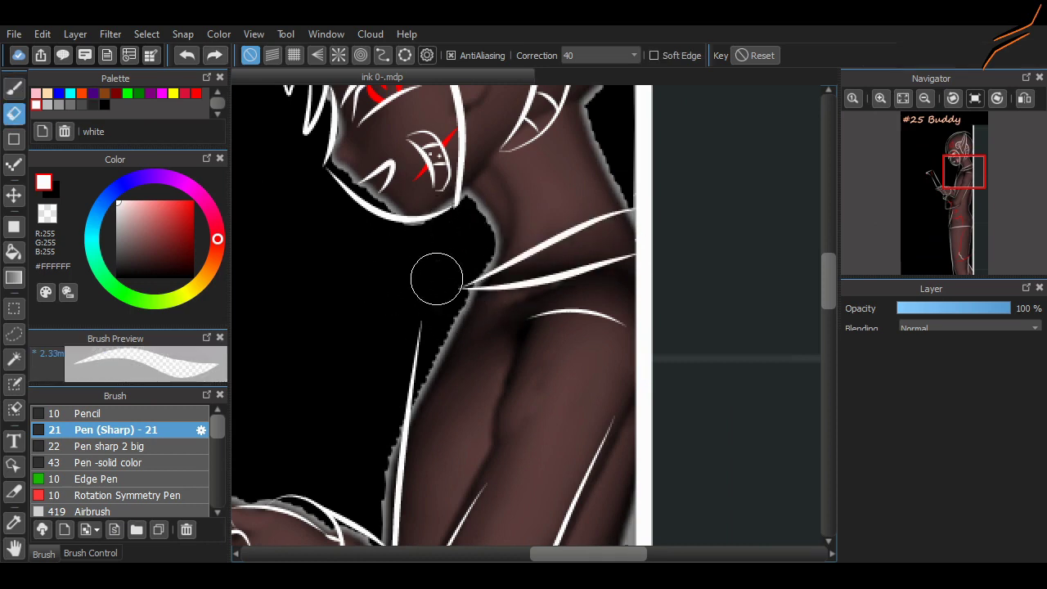
- Erase the upper part of the chest line and ink the hood's front edge from the chin down to the collar point
left_click_drag(421, 326, 402, 442)
key("b")
left_click_drag(460, 196, 461, 273)
key("ctrl+z")
left_click_drag(460, 196, 463, 285)
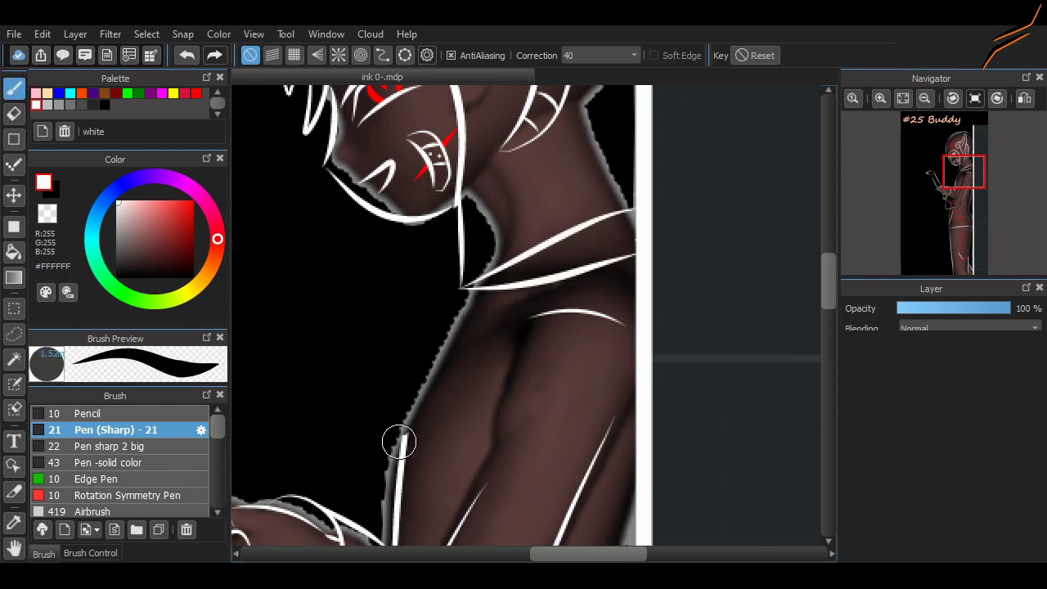
- Re-ink the upper chest line along the mannequin's body, joining the torso line to the collar point
left_click_drag(401, 446, 460, 297)
key("ctrl+z")
key("ctrl+z")
left_click_drag(401, 446, 458, 315)
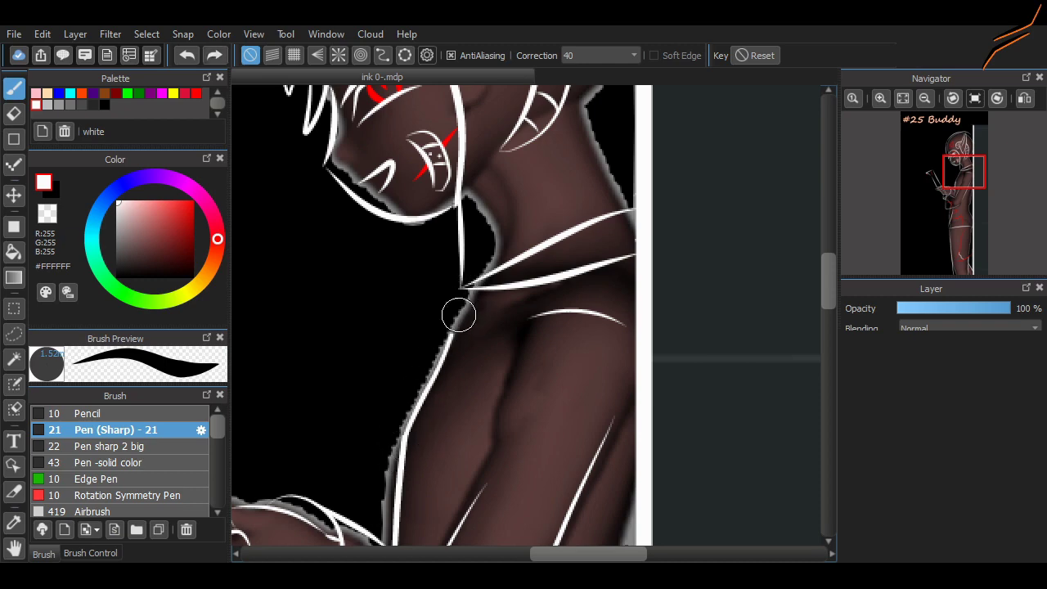
scroll(458, 315, "left", 2)
- Erase the hood's outer outline from the forehead over the top of the head to the wall
scroll(459, 315, "up", 5)
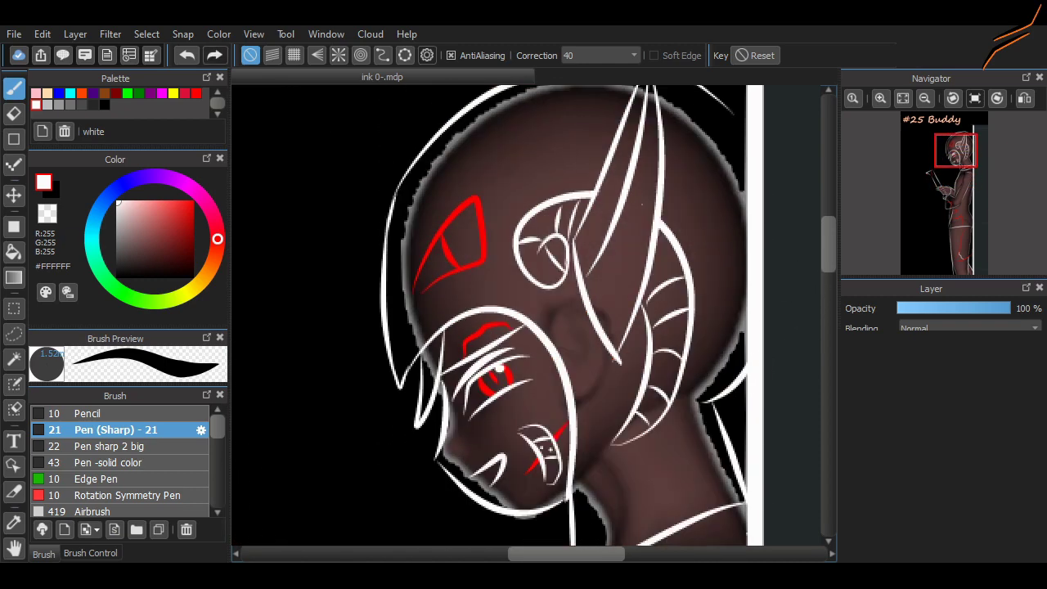
scroll(531, 315, "up", 2)
key("e")
left_click_drag(389, 446, 384, 344)
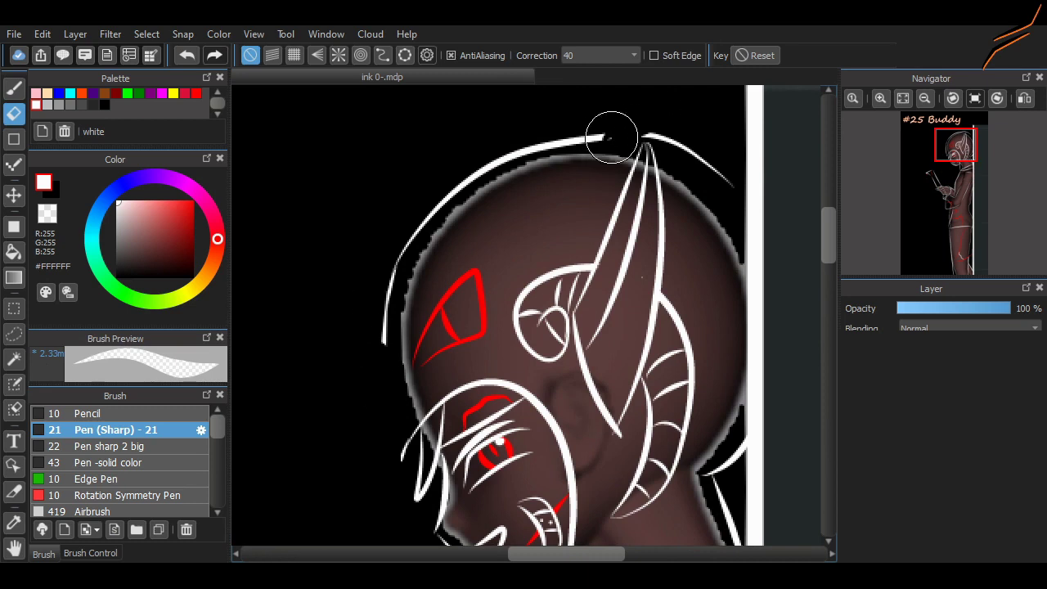
mouse_move(584, 140)
left_mouse_down()
mouse_move(472, 171)
mouse_move(384, 340)
left_mouse_up()
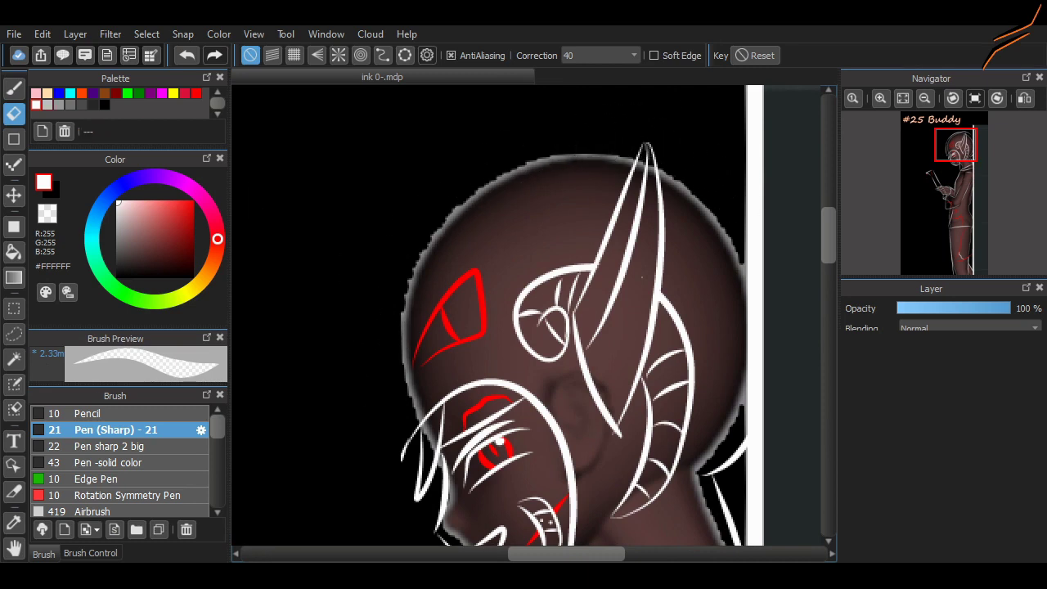
- Re-ink the hood's outline lower and closer to the head, and erase the part crossing the ear
key("Delete")
key("ctrl+z")
key("b")
key("ctrl+z")
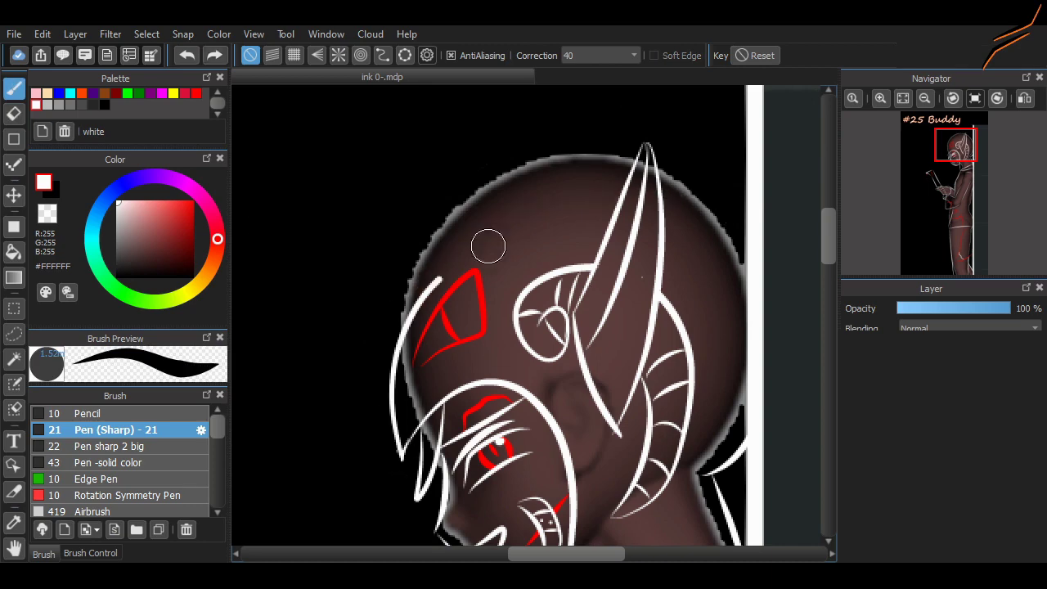
key("ctrl+z")
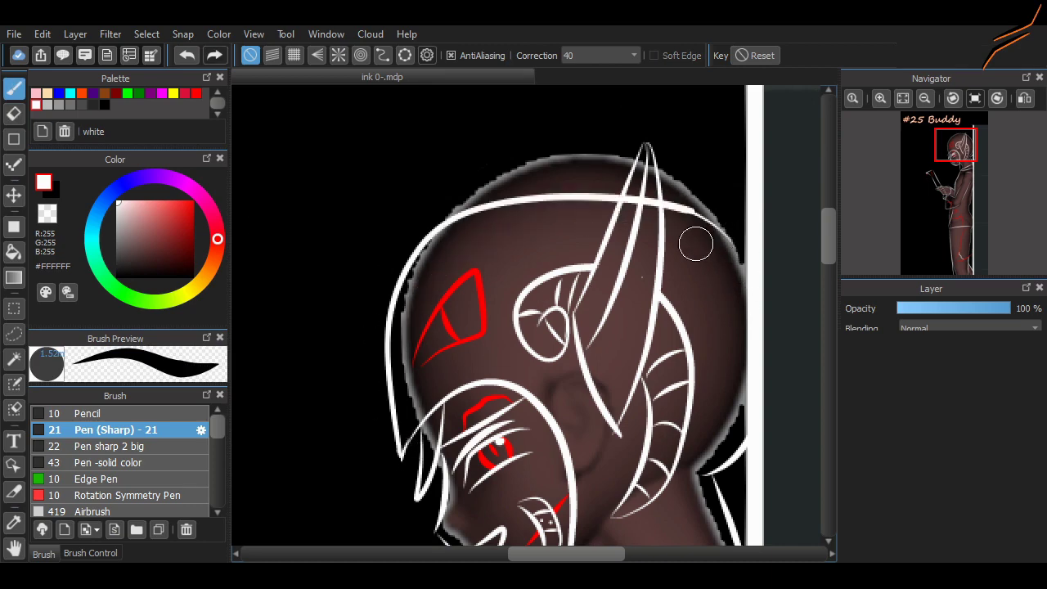
left_click_drag(502, 187, 741, 262)
scroll(532, 319, "down", 2)
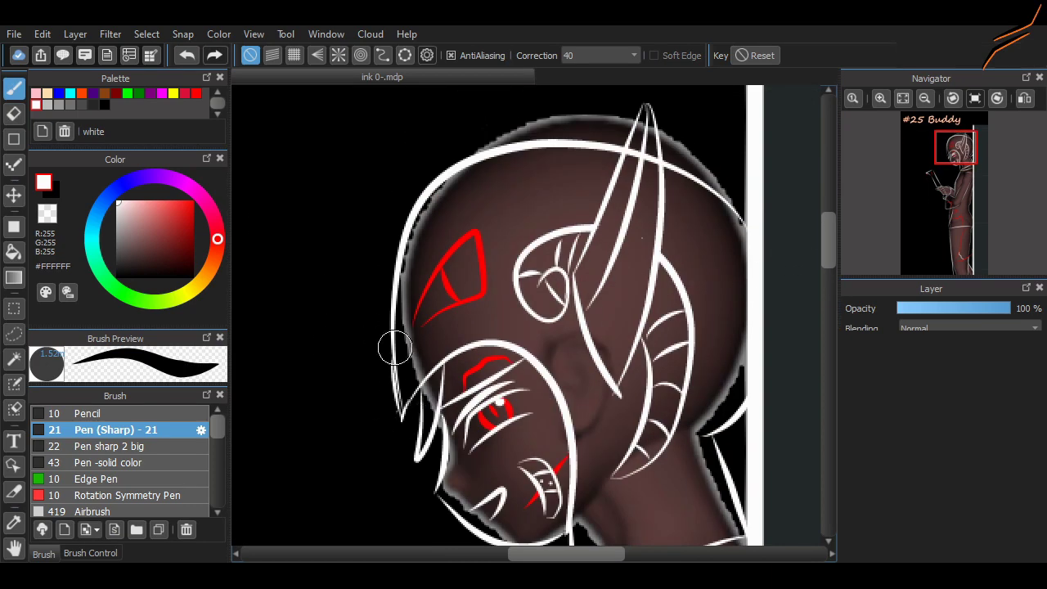
left_click_drag(394, 349, 405, 423)
key("e")
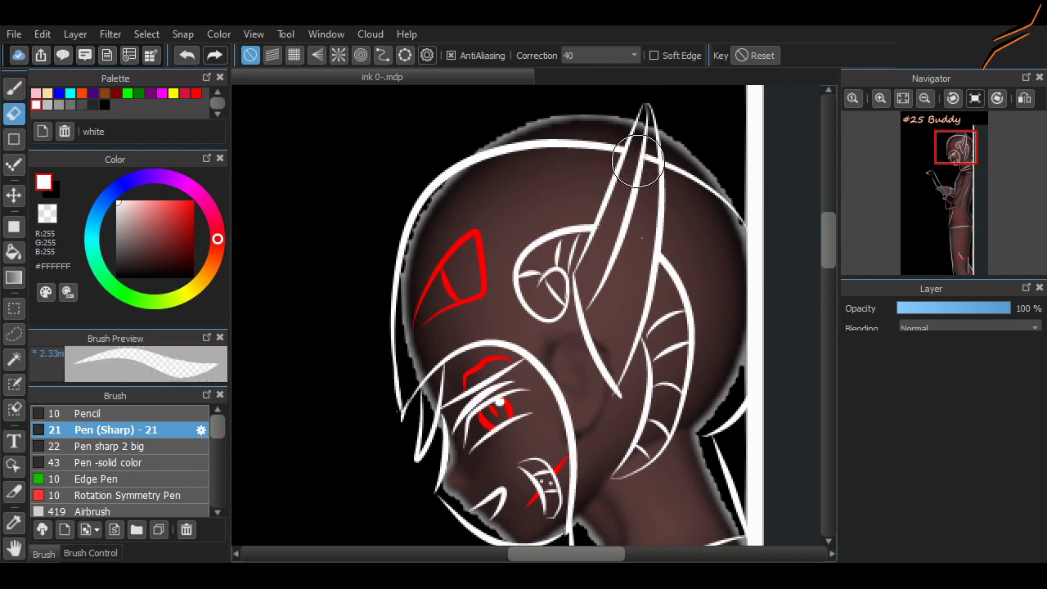
- Review the line art of the whole figure with and without the mannequin shown
scroll(659, 199, "down", 5)
scroll(660, 200, "down", 3)
scroll(799, 284, "down", 3)
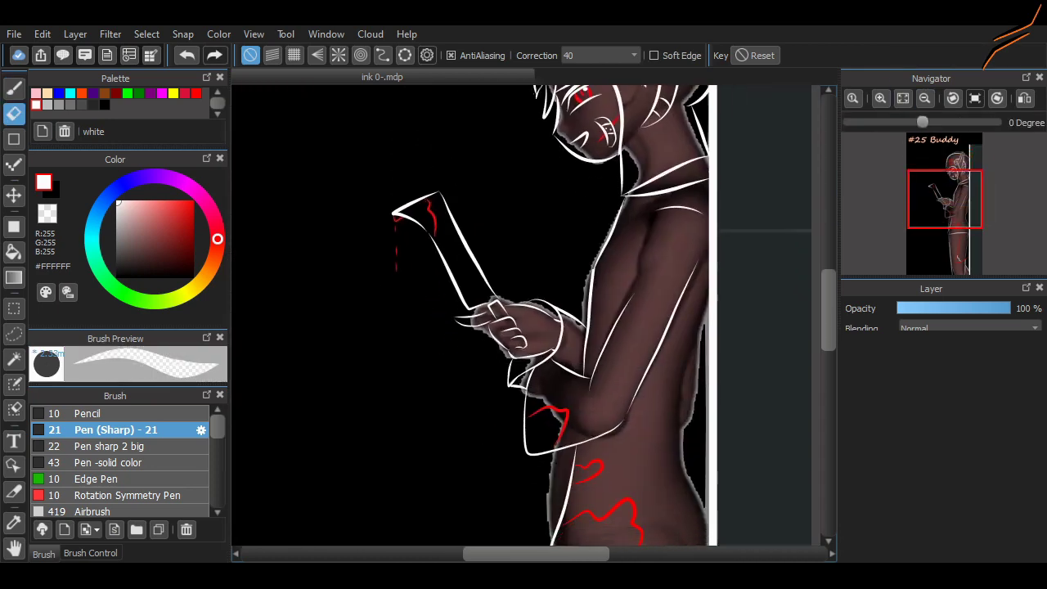
scroll(799, 284, "up", 3)
scroll(799, 284, "down", 3)
scroll(798, 284, "up", 5)
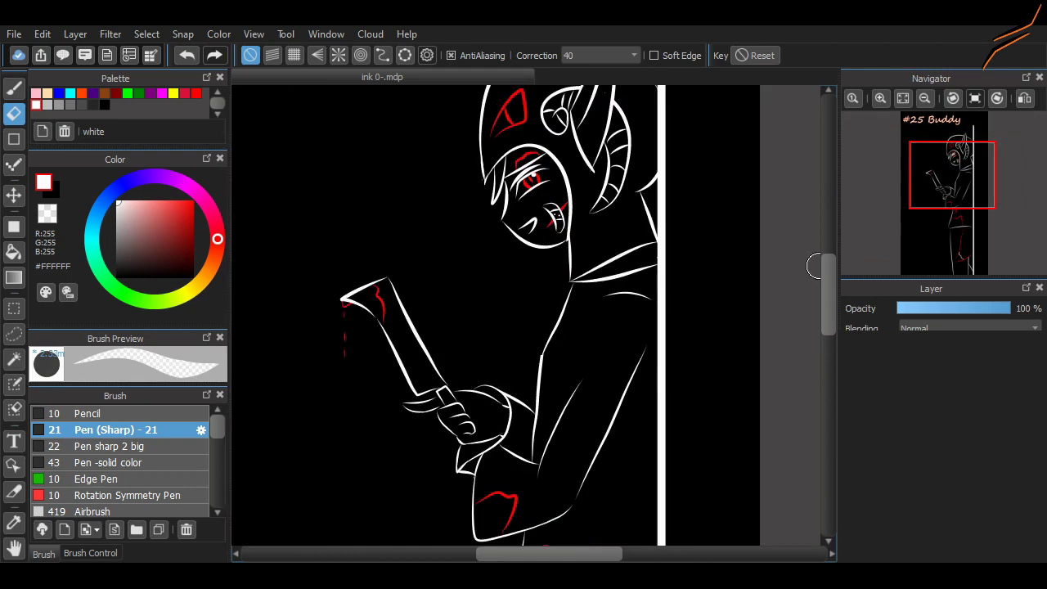
scroll(306, 213, "down", 3)
scroll(306, 213, "up", 3)
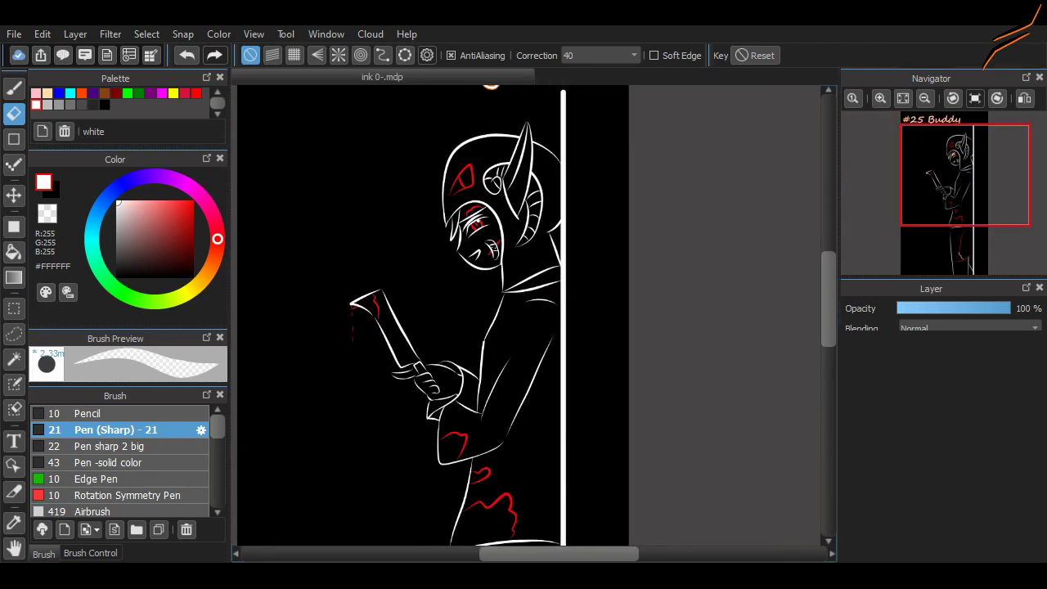
- Add the white text "Hey buddy / It been a / long time we / last saw" under the title, beside the character's head
type("t")
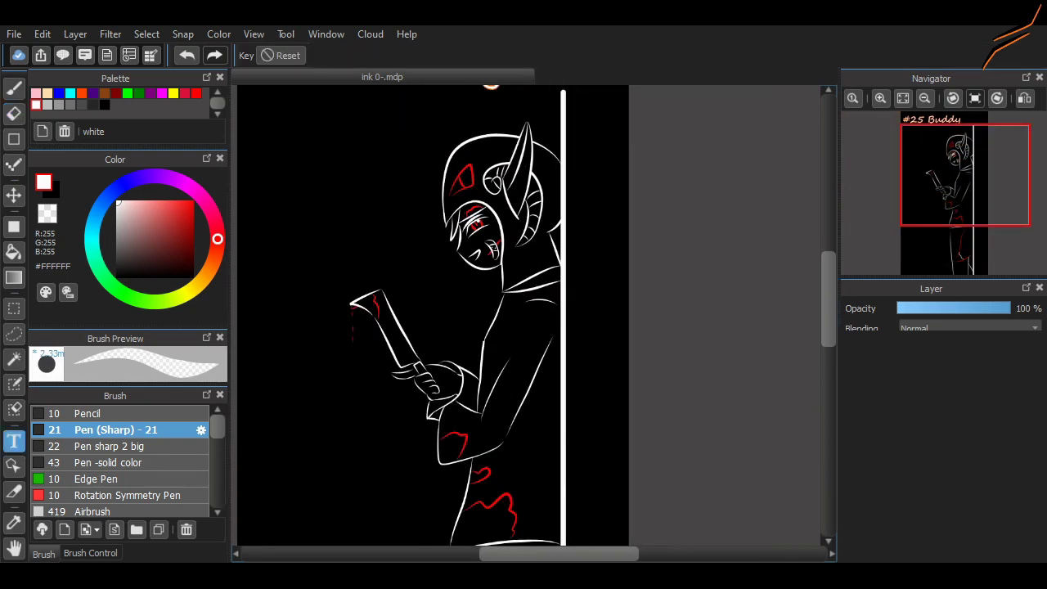
type("Hey buddy")
scroll(434, 316, "up", 2)
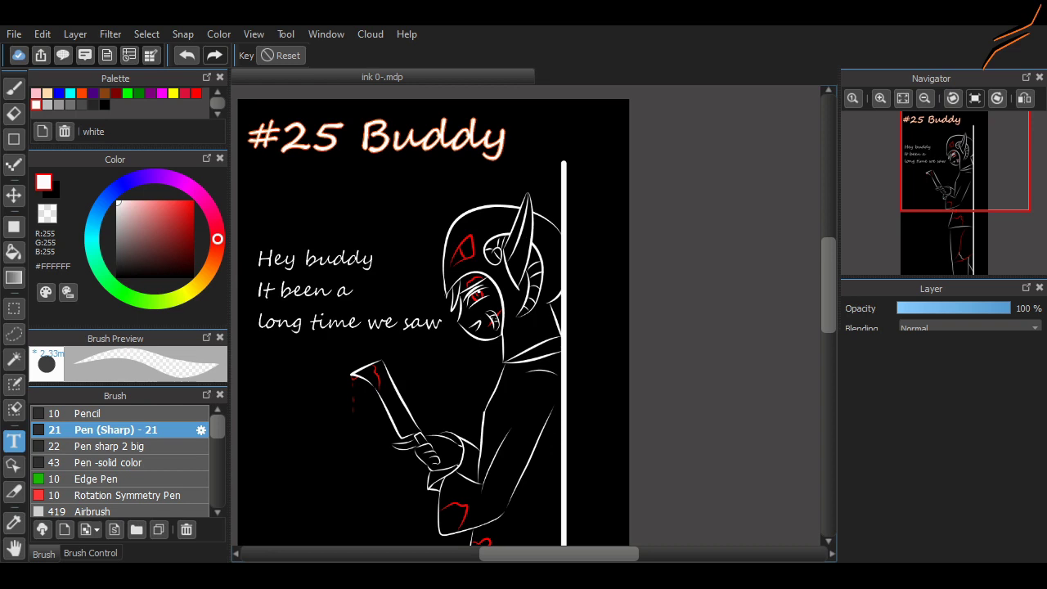
type("last")
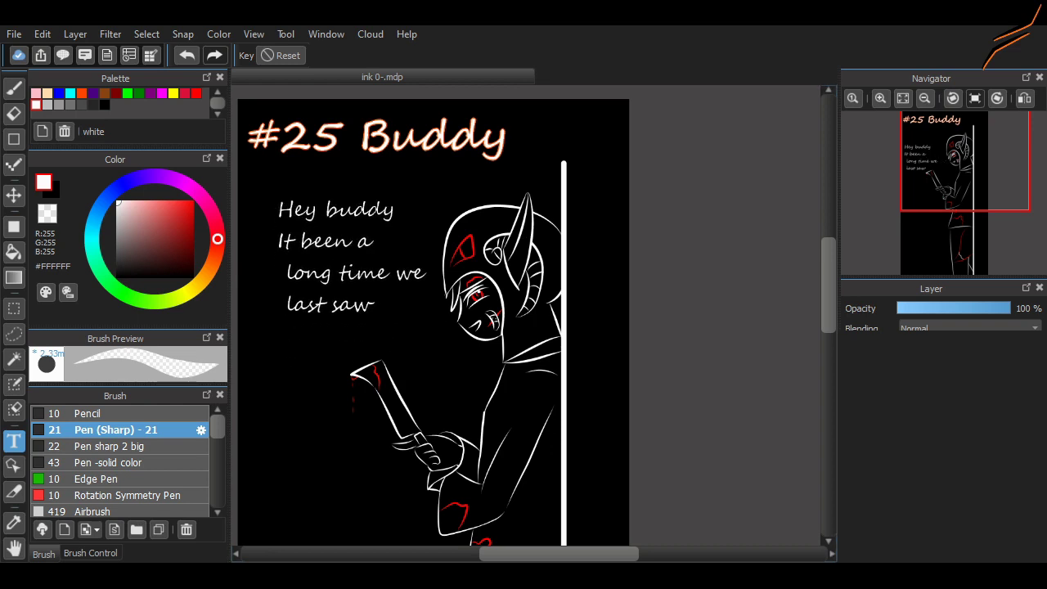
scroll(532, 320, "up", 4)
scroll(544, 315, "down", 5)
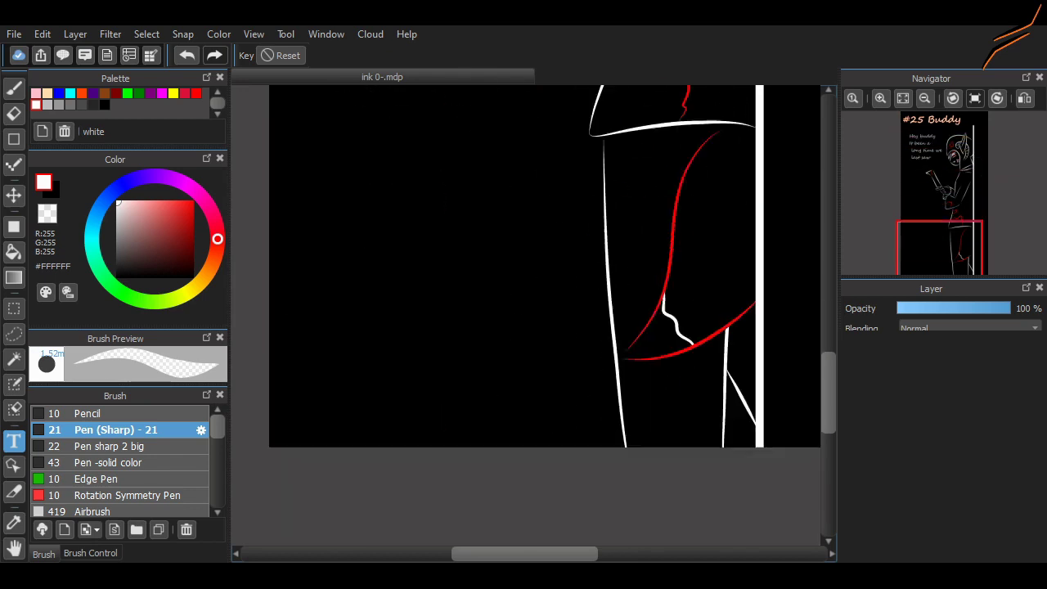
- Ink a white V-shaped speech tail below the words "last saw", pointing toward the character
scroll(544, 315, "up", 6)
key("b")
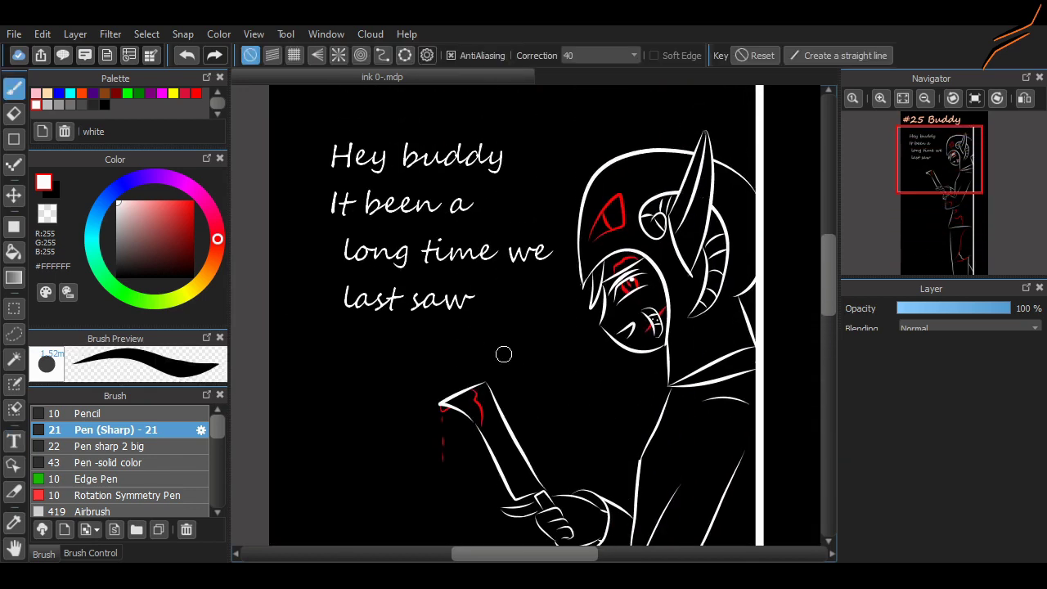
key("ctrl+z")
scroll(587, 398, "up", 3)
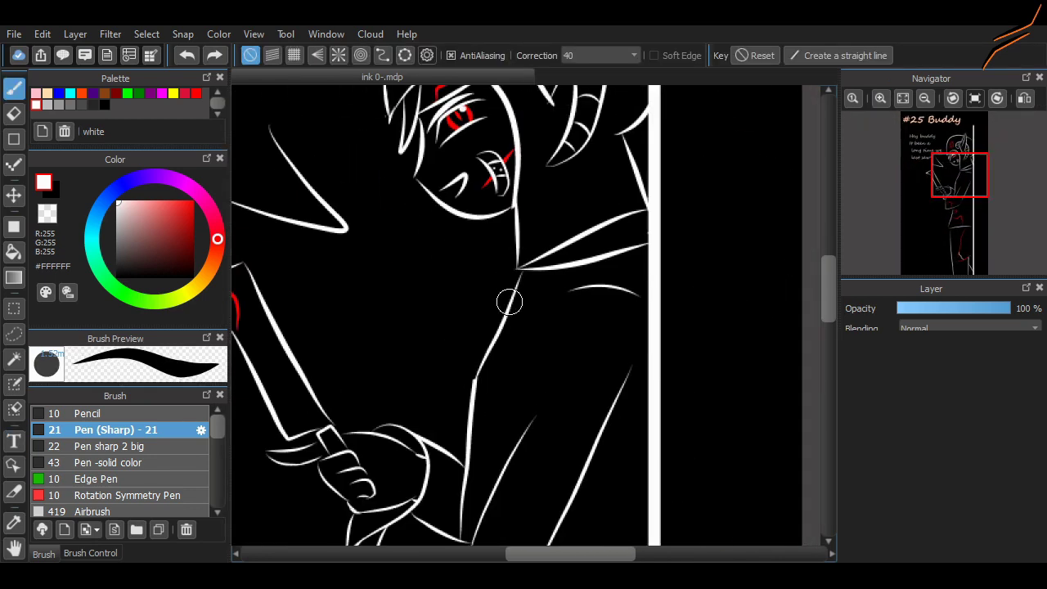
- Ink a short white neck line from under the character's chin down to the collar point
scroll(805, 261, "up", 2)
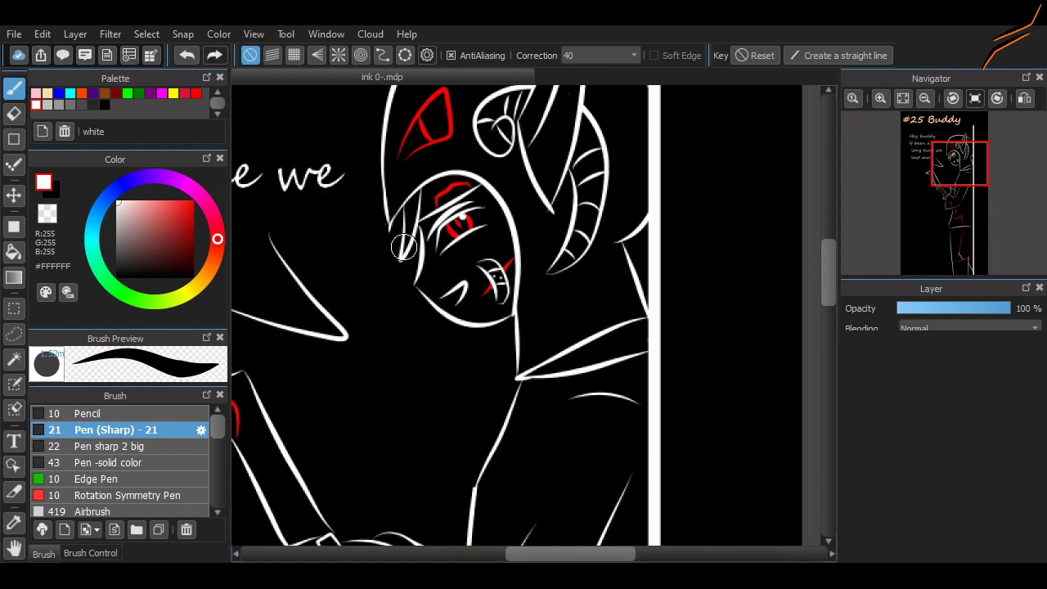
scroll(809, 311, "up", 1)
scroll(532, 315, "down", 3)
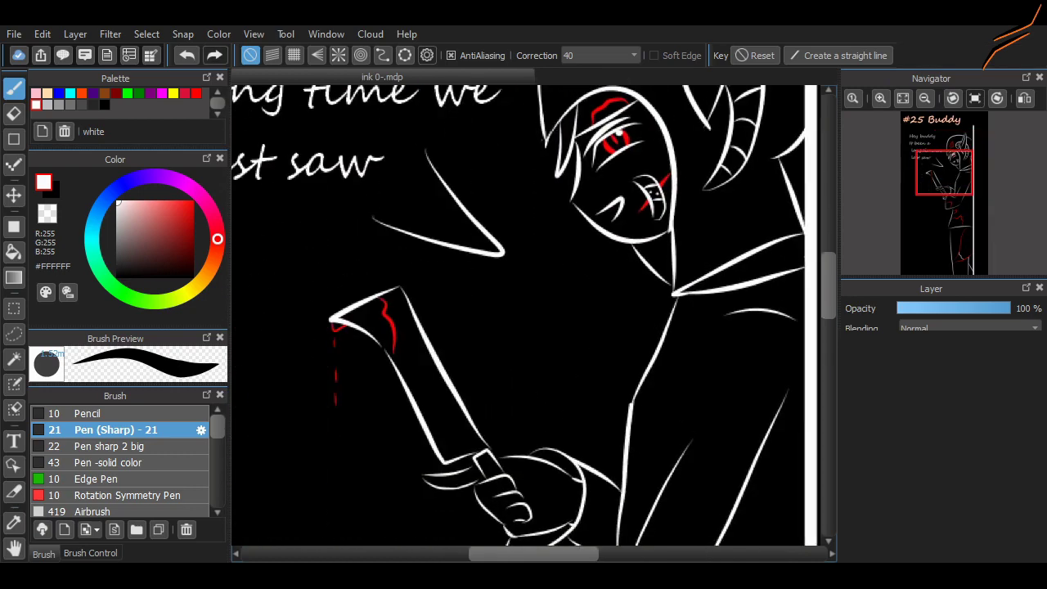
scroll(532, 315, "up", 3)
scroll(532, 315, "down", 5)
scroll(772, 339, "up", 5)
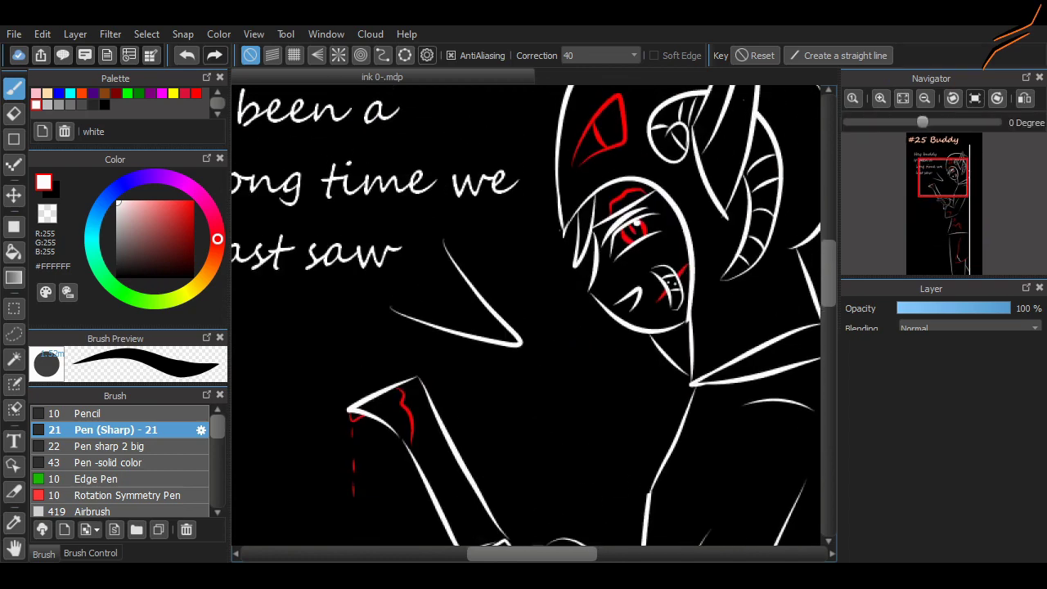
- Ink a white rounded mound in the canvas's lower-left corner and a wavy red blood stain inside it
scroll(772, 338, "down", 3)
scroll(491, 380, "up", 3)
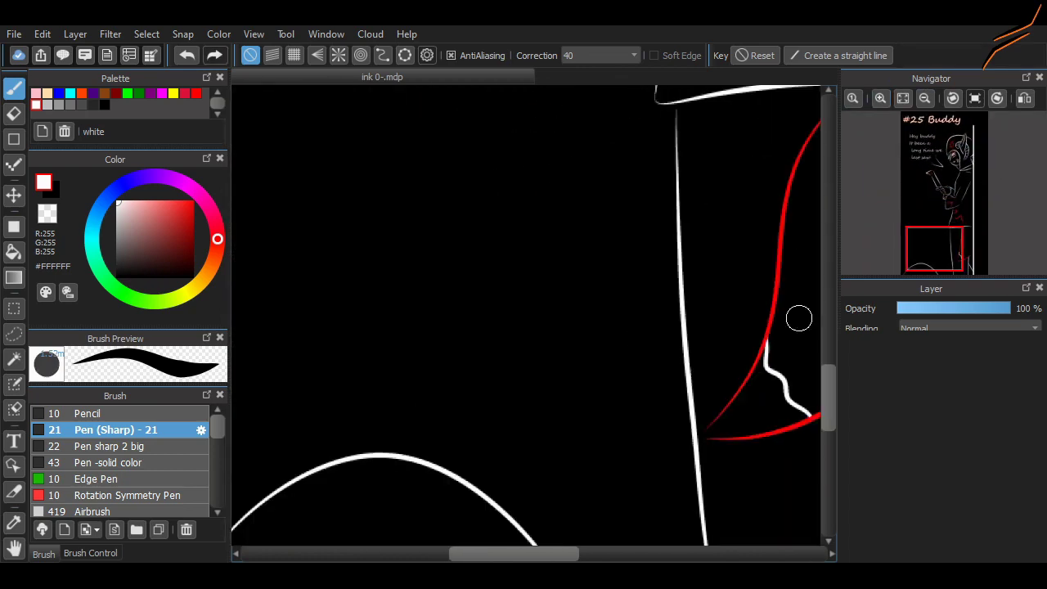
left_click_drag(320, 375, 501, 420)
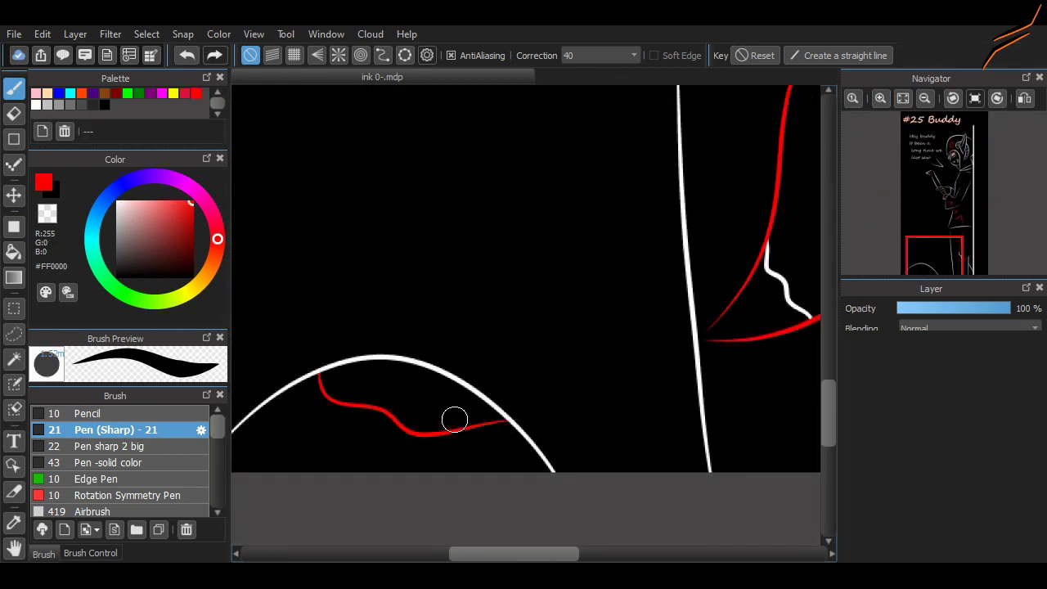
- Add a short slanted red cut line inside the mound, between its top edge and the wavy stain
left_click(386, 343, "alt")
left_click_drag(381, 311, 405, 391)
key("ctrl+z")
scroll(446, 327, "up", 2)
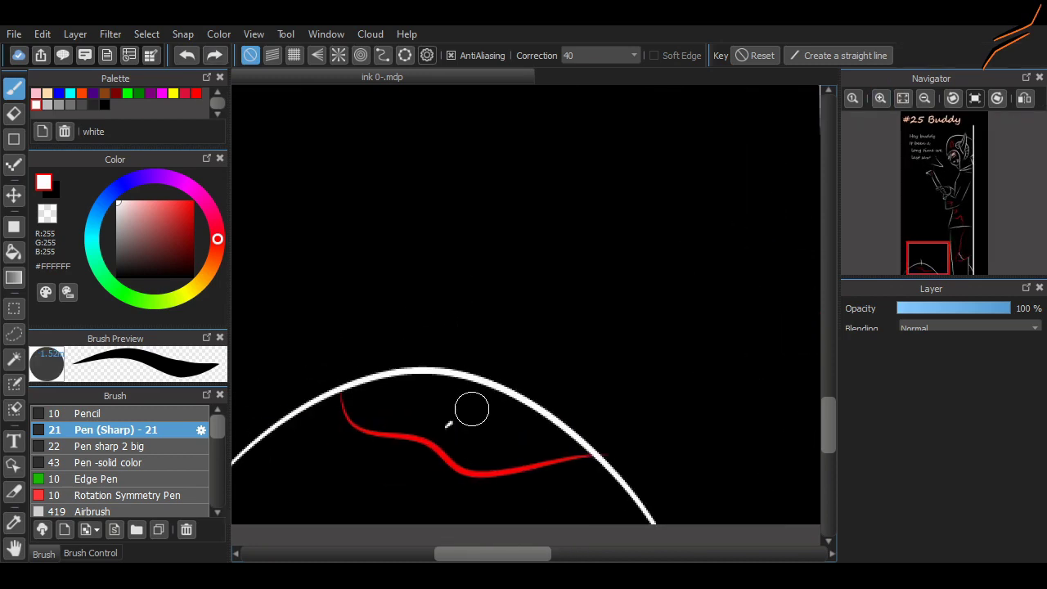
left_click_drag(437, 428, 509, 399)
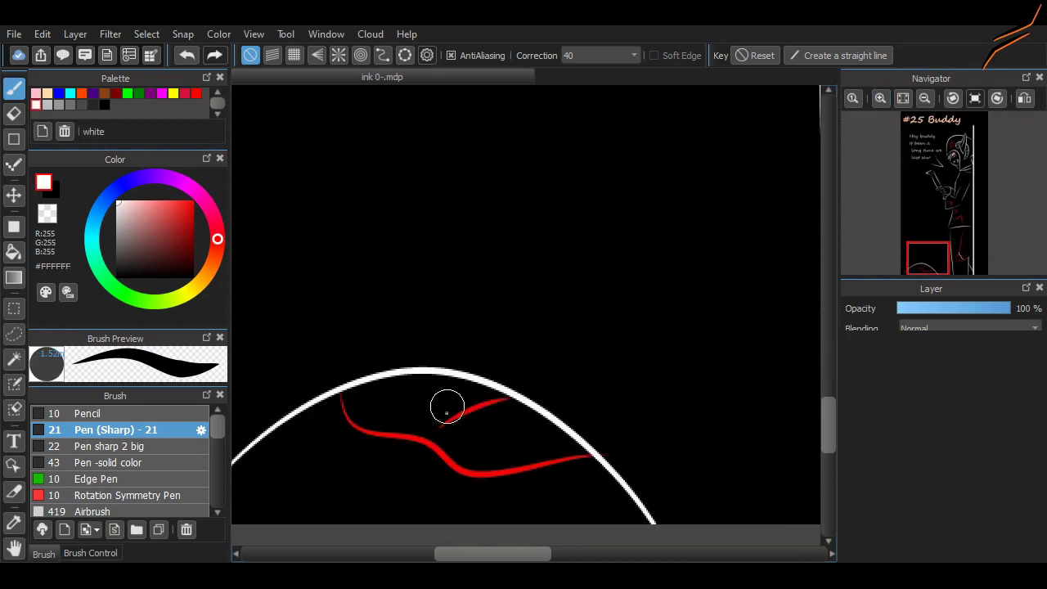
- Ink a white blade with a narrow handle stuck upright in the mound, and erase the mound's outline between the blade's edges
left_click_drag(448, 407, 491, 401)
key("ctrl+z")
mouse_move(432, 270)
left_mouse_down()
mouse_move(451, 191)
mouse_move(455, 260)
left_mouse_up()
key("ctrl+z")
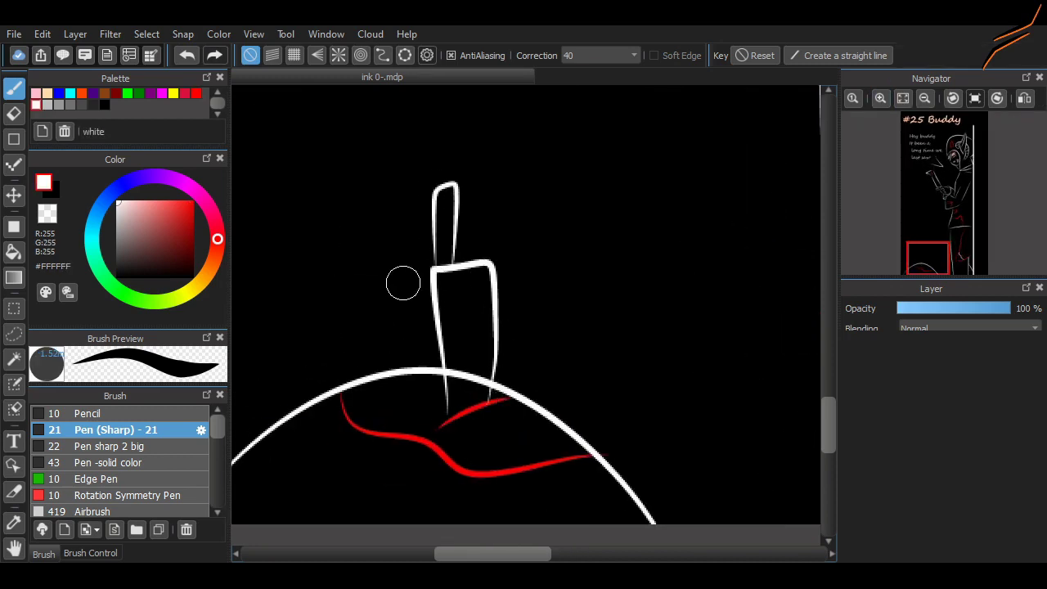
key("e")
left_click_drag(445, 370, 450, 373)
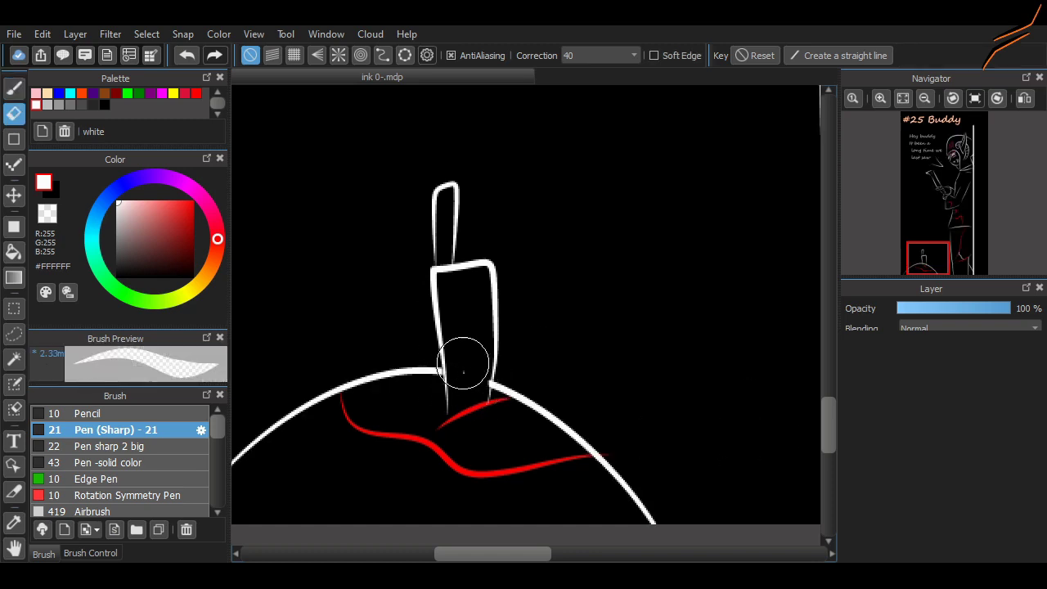
- Draw a red blood line across the base of the blade stuck in the mound
scroll(463, 373, "up", 2)
key("b")
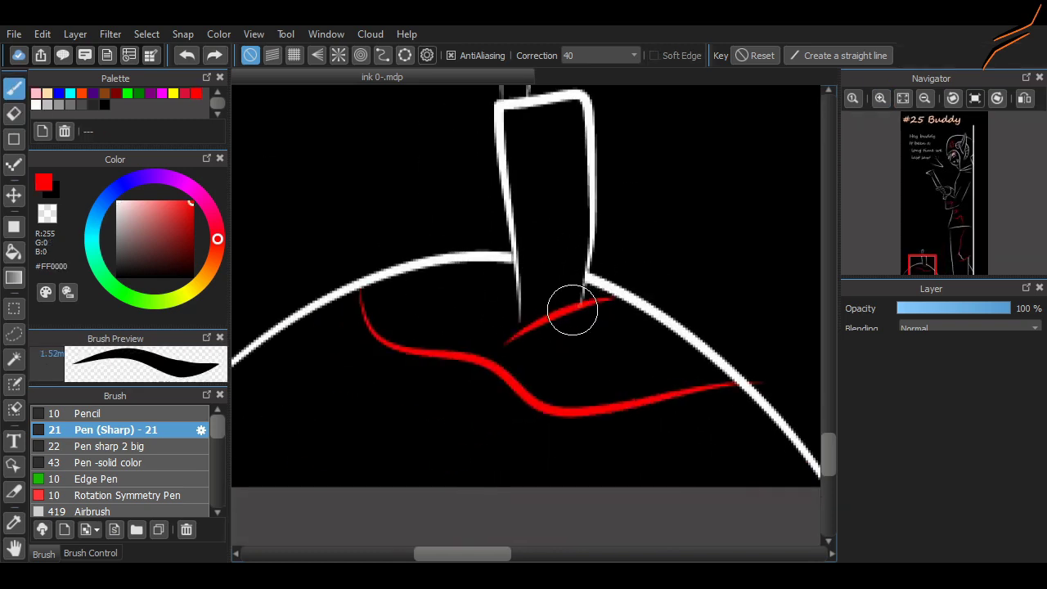
left_click_drag(526, 247, 573, 219)
key("ctrl+z")
left_click_drag(509, 221, 562, 200)
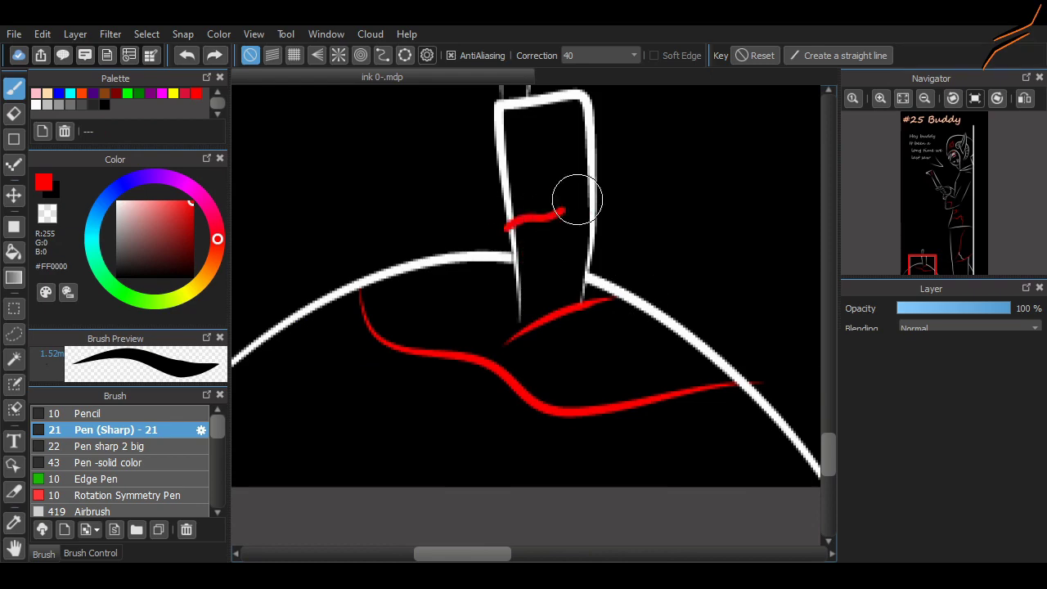
key("ctrl+z")
left_click_drag(520, 272, 583, 243)
scroll(411, 412, "down", 6)
scroll(411, 411, "up", 2)
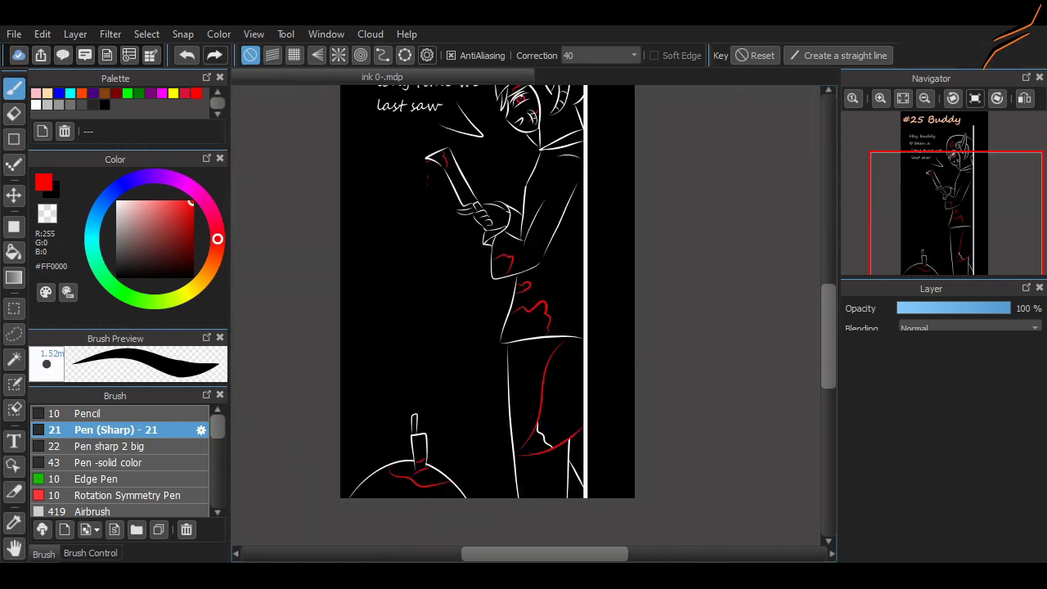
scroll(411, 412, "down", 1)
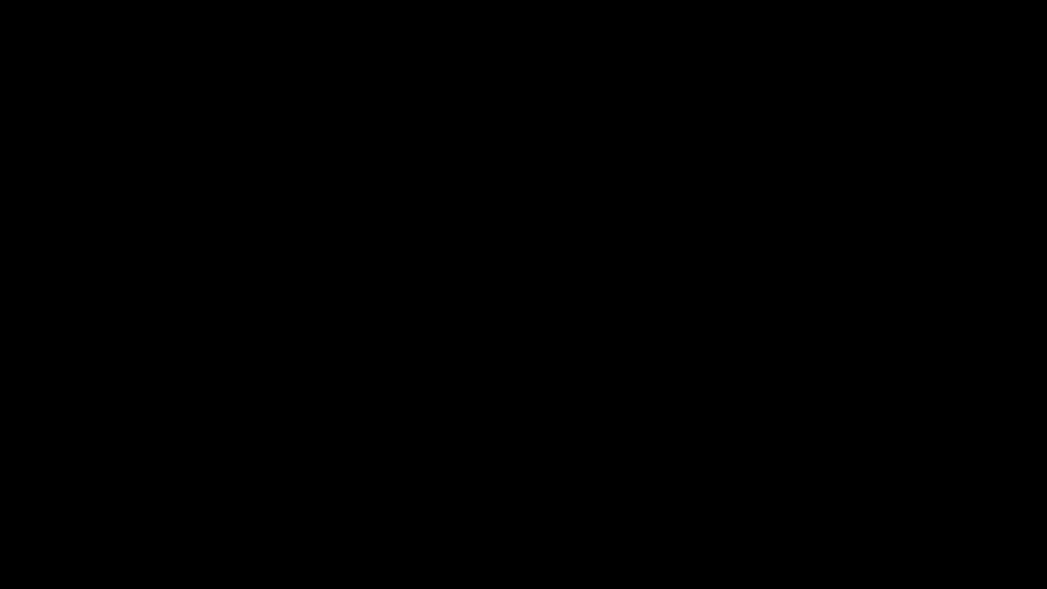